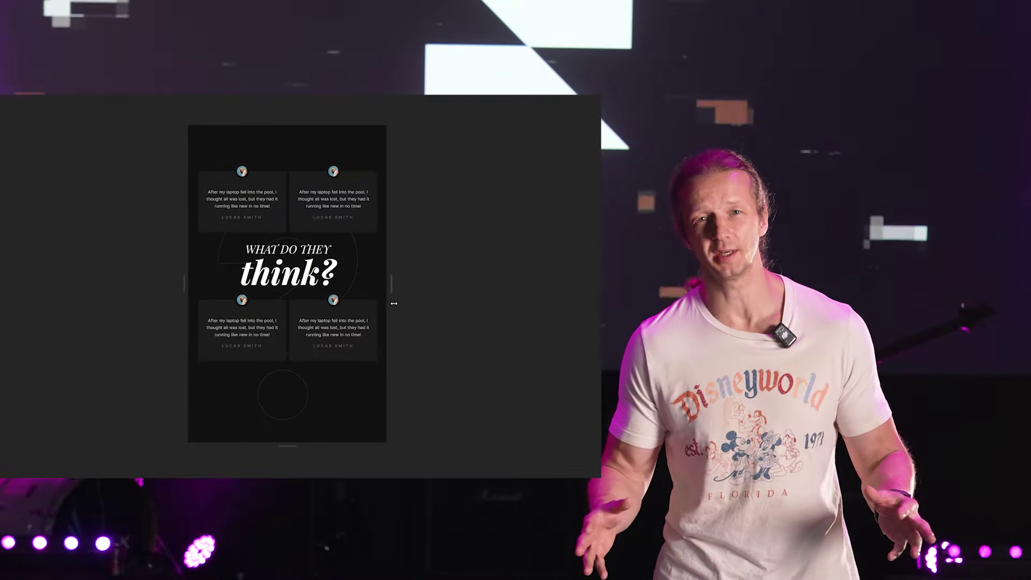
left_click_drag(451, 307, 501, 315)
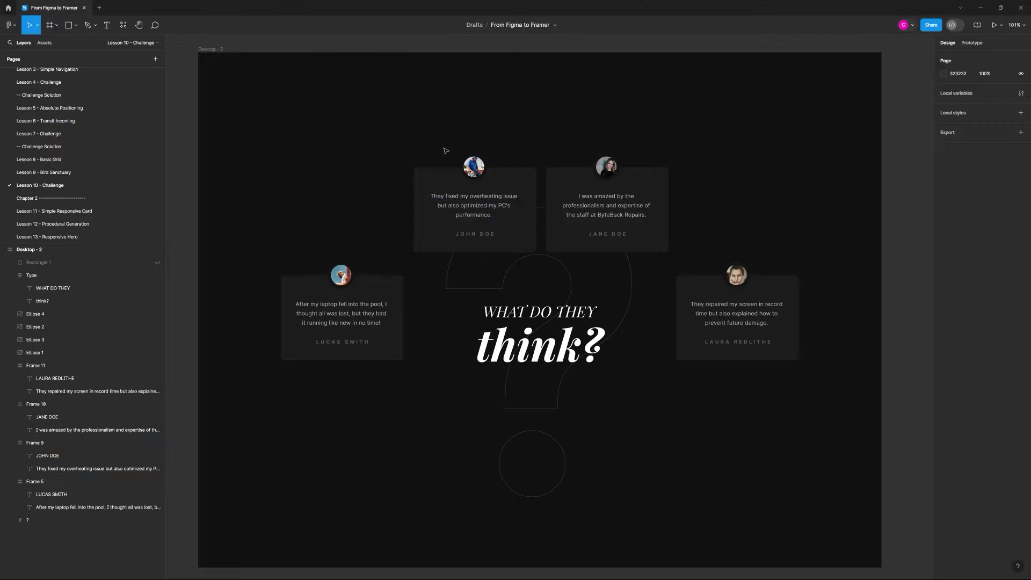
scroll(446, 151, "down", 5)
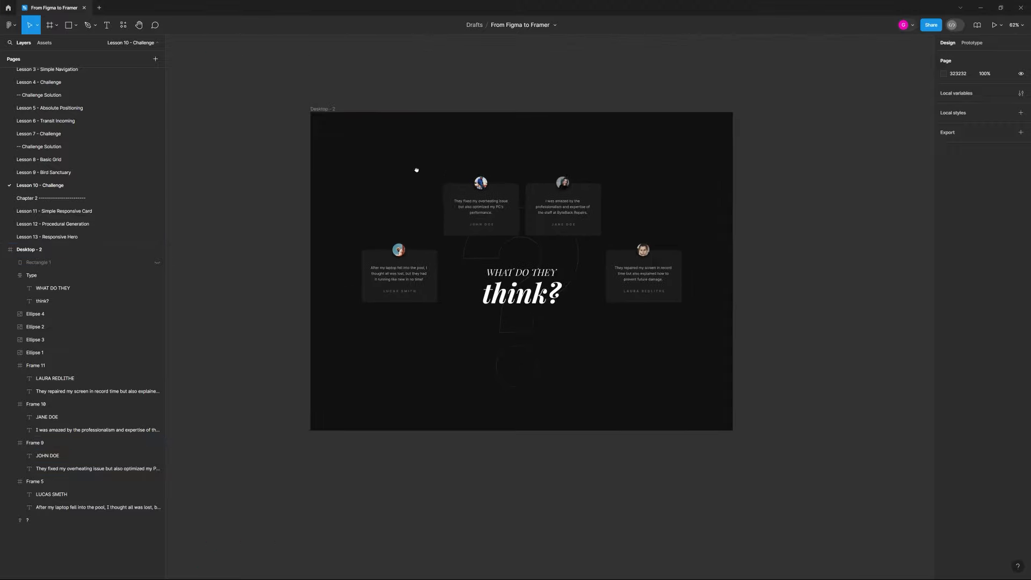
scroll(470, 203, "up", 5)
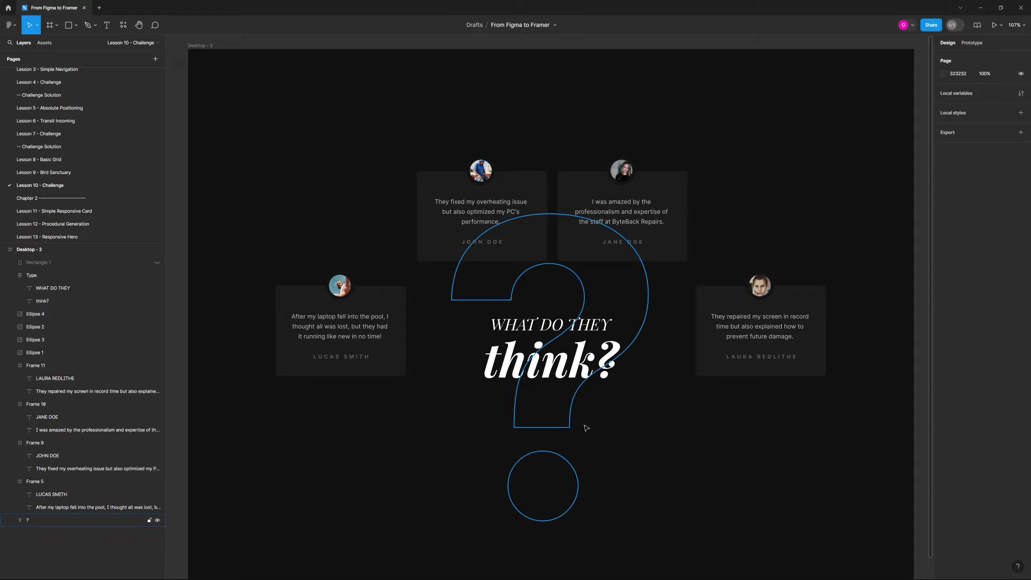
Hide the large outlined question mark layer behind the "WHAT DO THEY think?" heading
left_click(650, 301)
left_click(676, 446)
left_click(640, 340)
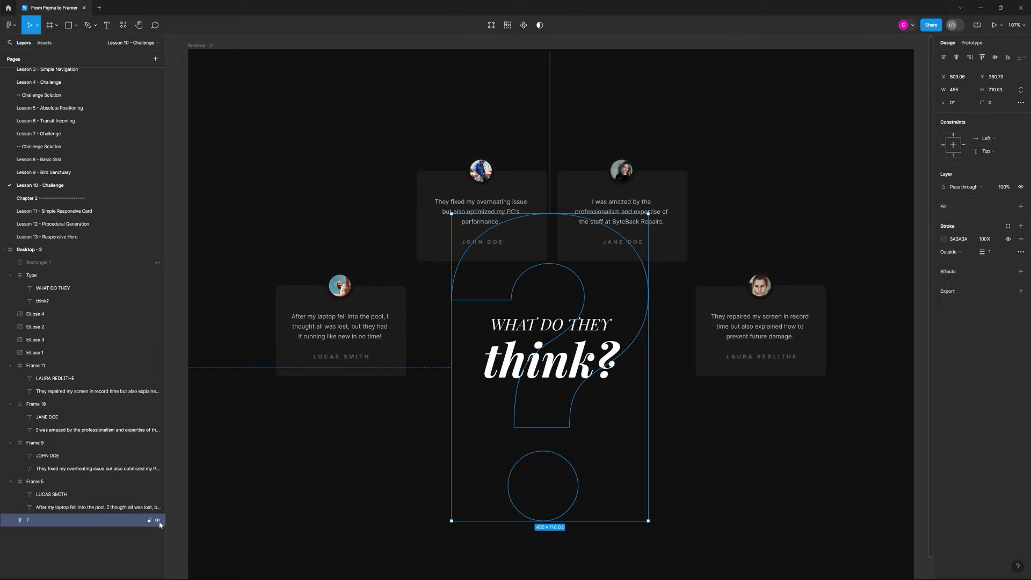
left_click(359, 449)
left_click(558, 432)
left_click(157, 520)
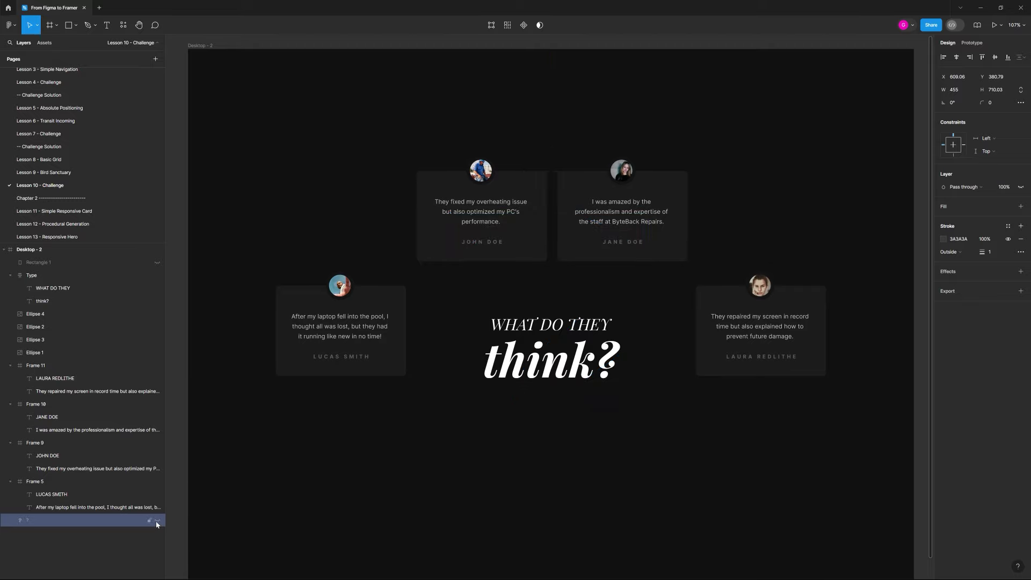
left_click(352, 471)
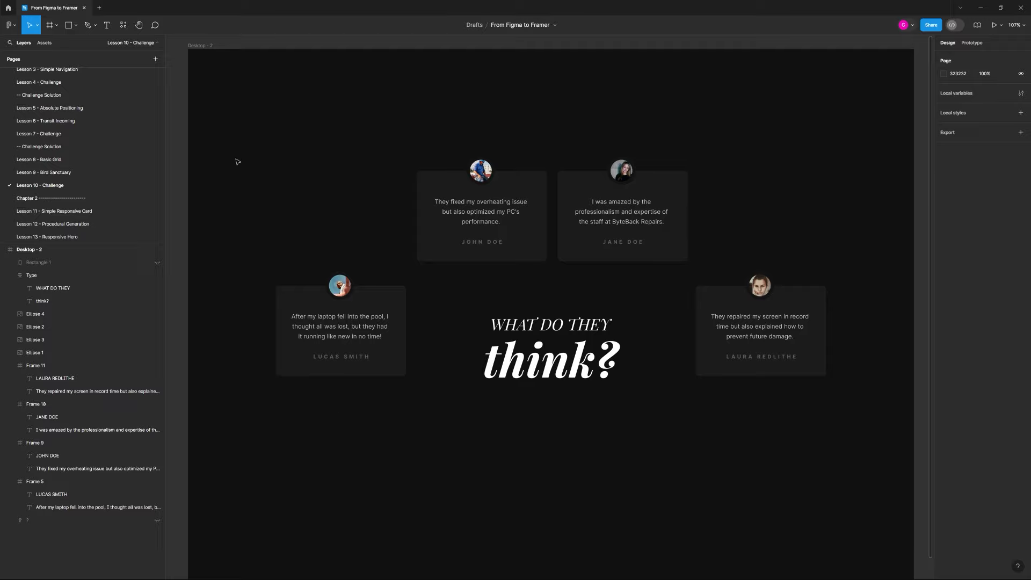
Show the hidden cyan Rectangle 1 and position it as a column outline around the first testimonial card
left_click_drag(235, 159, 802, 385)
left_click(805, 440)
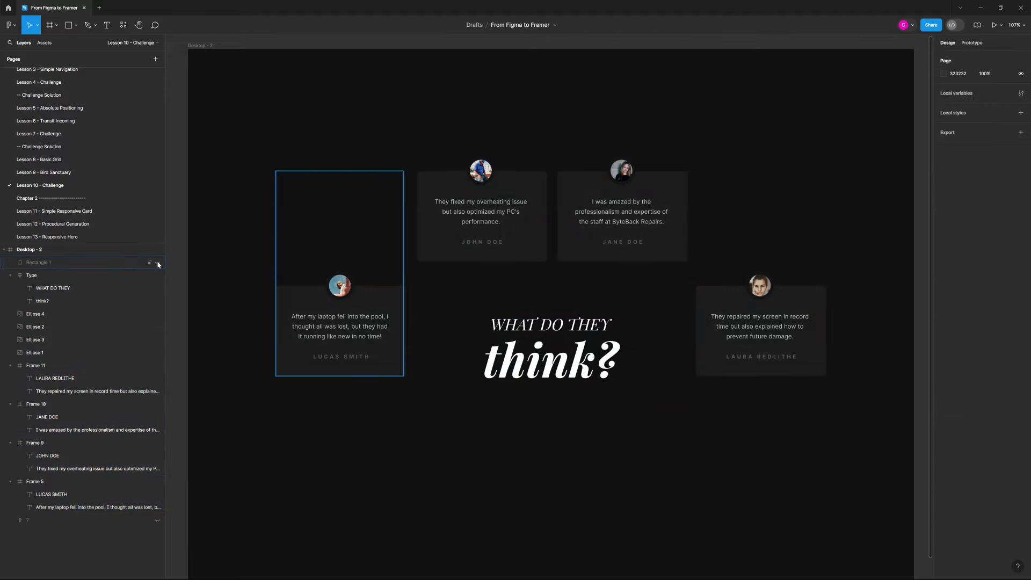
left_click(158, 263)
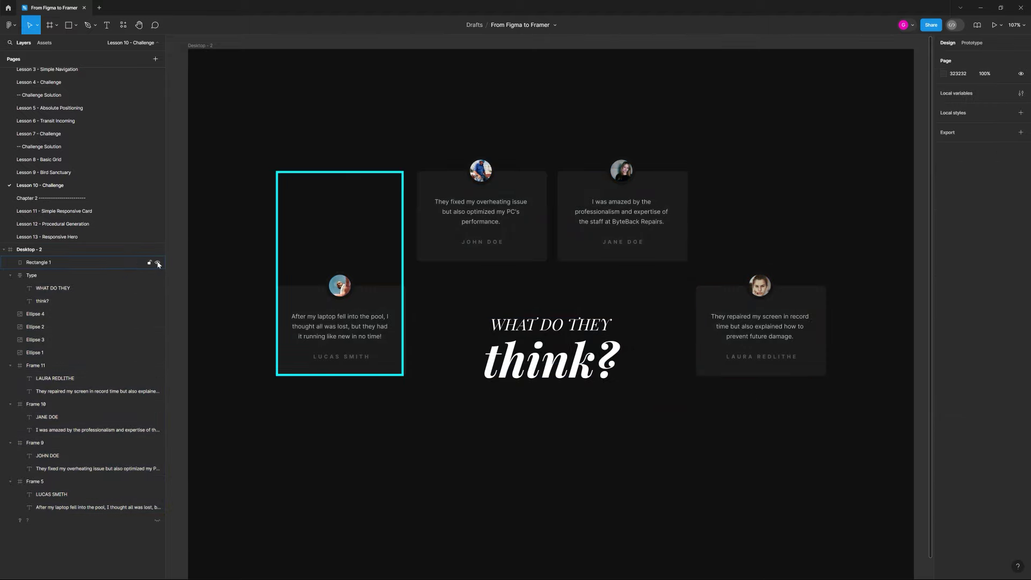
left_click(402, 181)
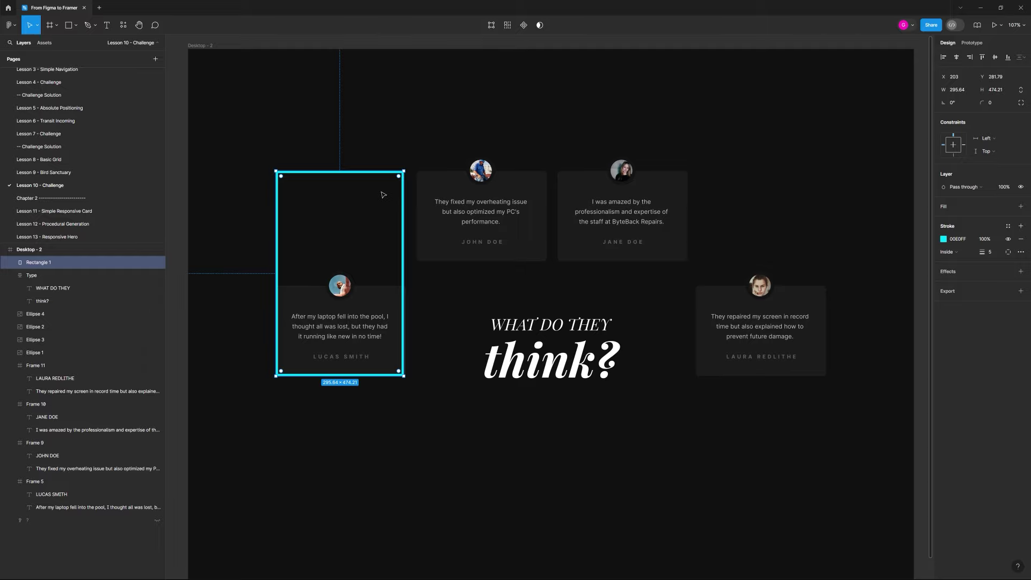
left_click_drag(384, 195, 376, 478)
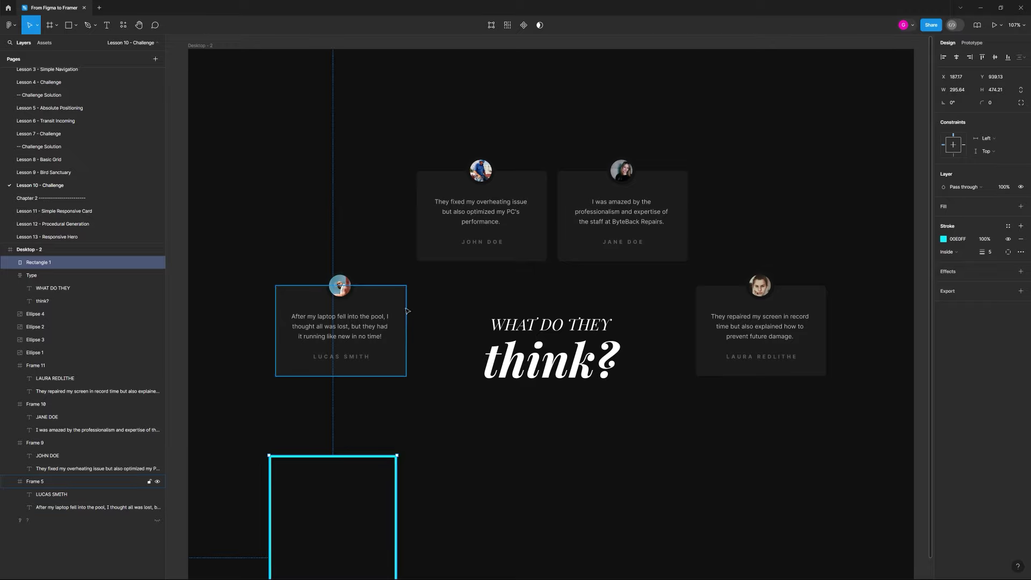
left_click(371, 286)
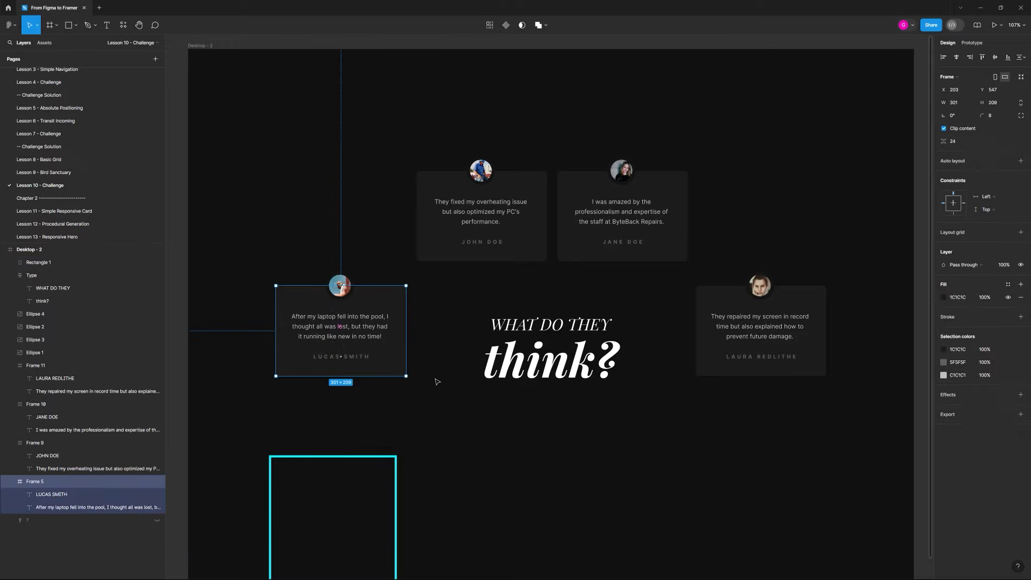
left_click(422, 346)
left_click_drag(396, 493, 404, 207)
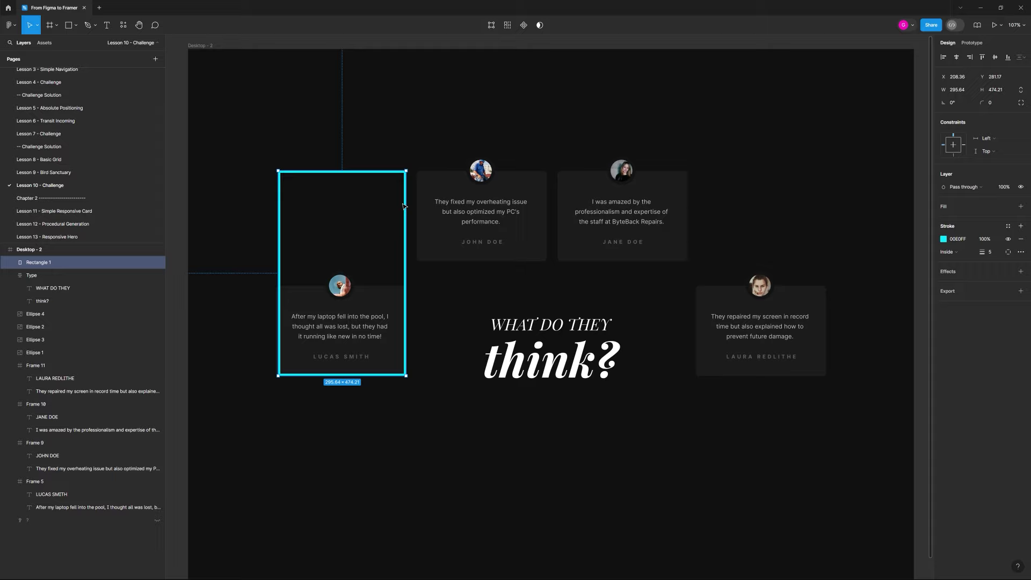
Duplicate the cyan rectangle over the other three testimonial card columns and hide the heading text group
left_click_drag(404, 206, 543, 206)
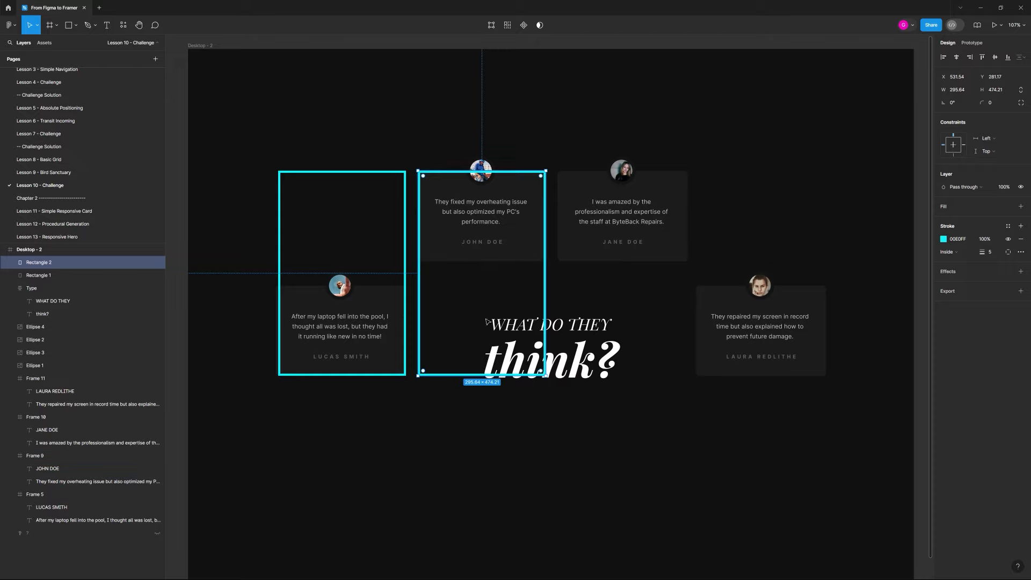
left_click(547, 352)
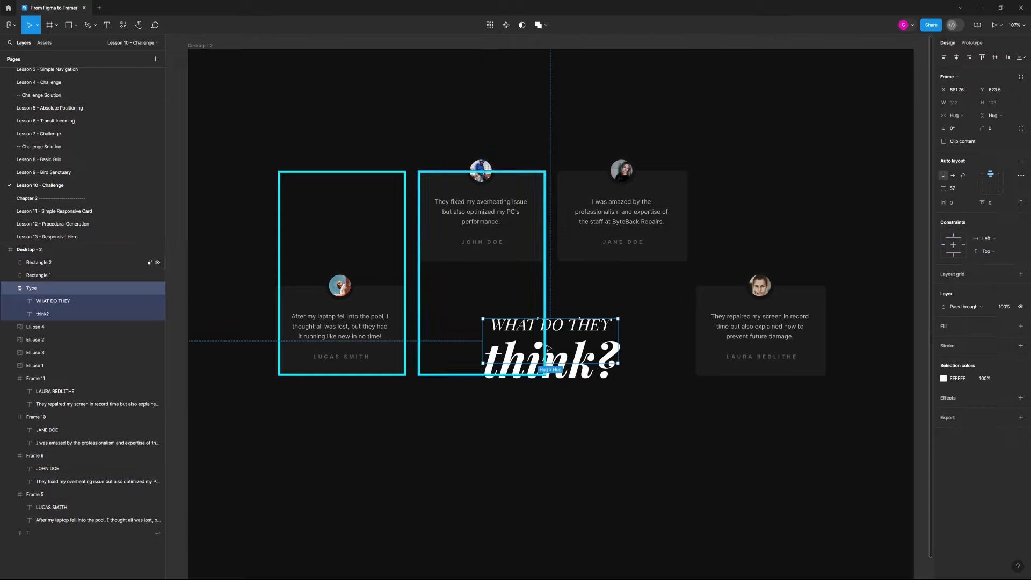
left_click(591, 293)
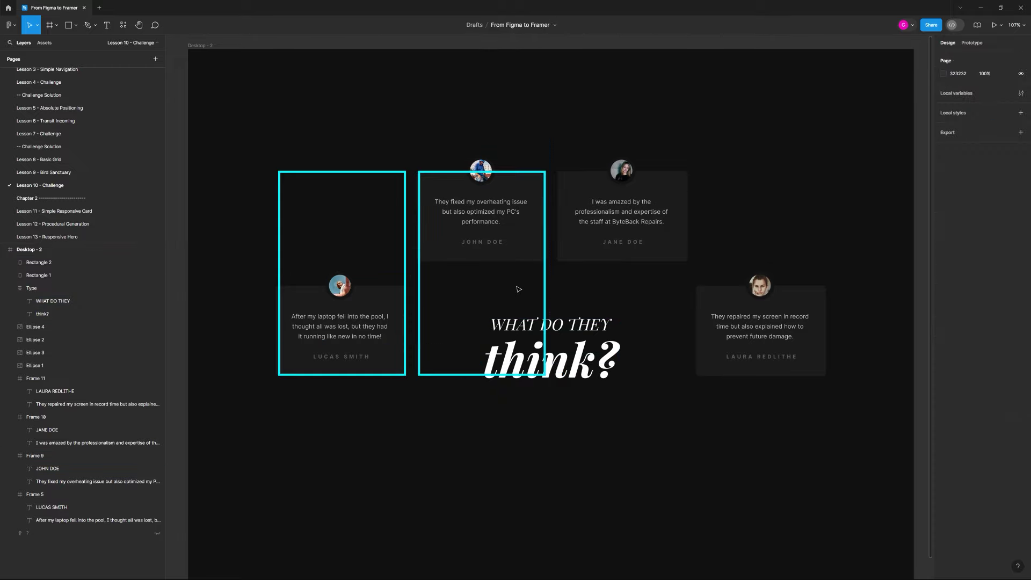
left_click(561, 342)
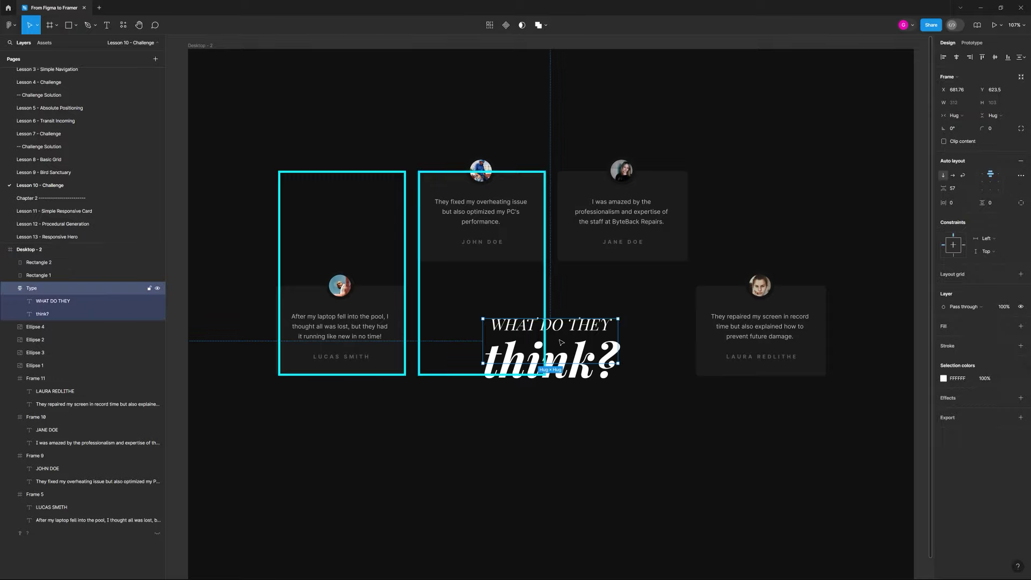
left_click(157, 288)
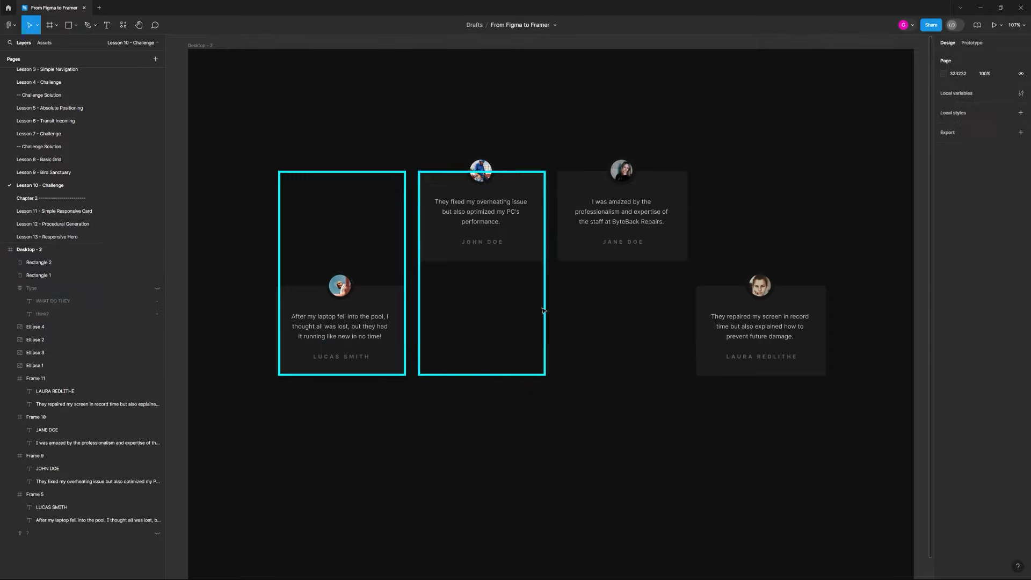
left_click_drag(547, 311, 836, 306)
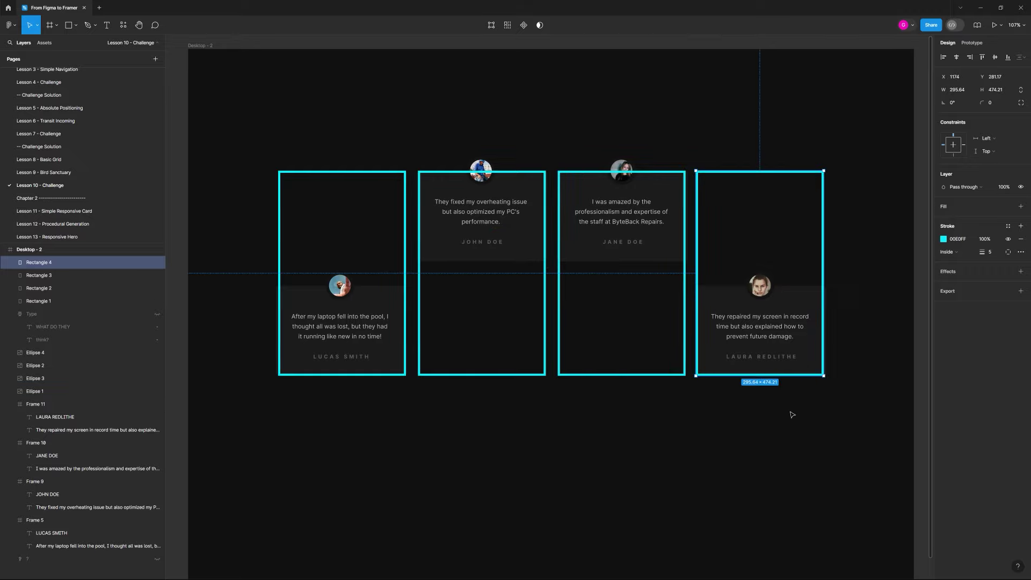
left_click(767, 433)
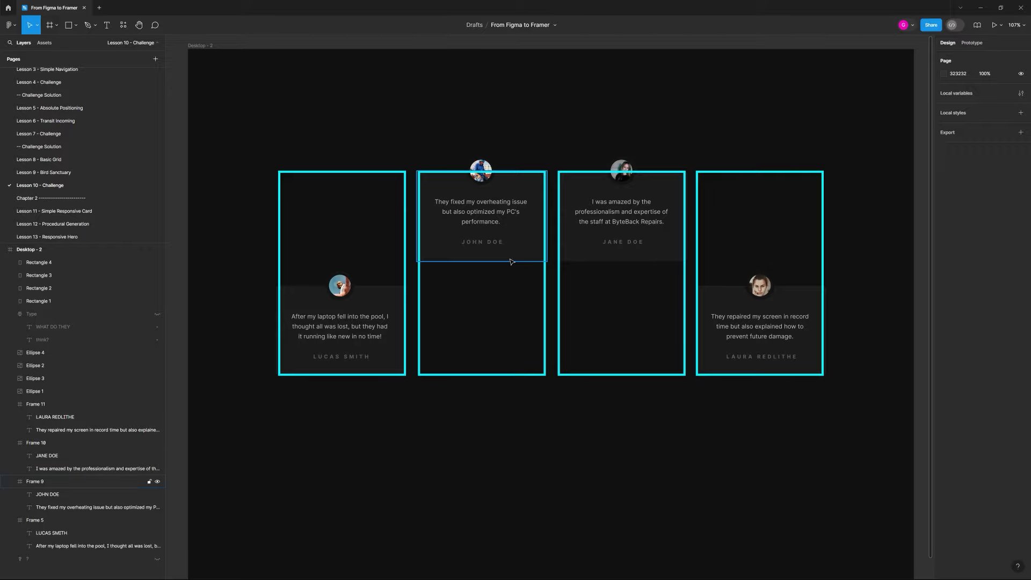
Examine the empty areas above and below the testimonial cards inside the four column outlines
left_click(540, 377)
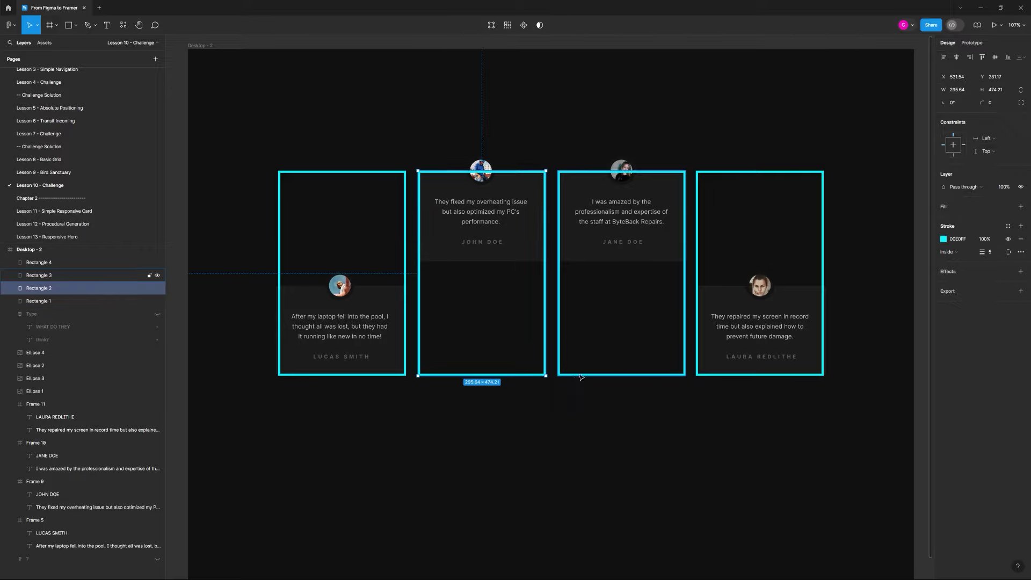
left_click(450, 424)
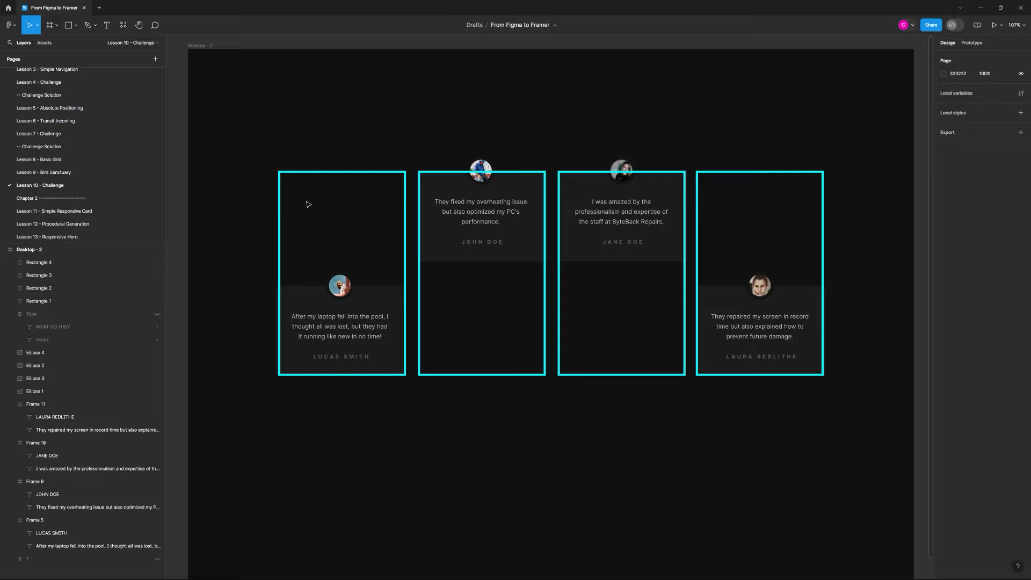
left_click_drag(308, 204, 387, 256)
left_click_drag(456, 299, 524, 354)
left_click_drag(580, 289, 642, 334)
left_click(718, 199)
left_click_drag(718, 199, 799, 249)
left_click(697, 479)
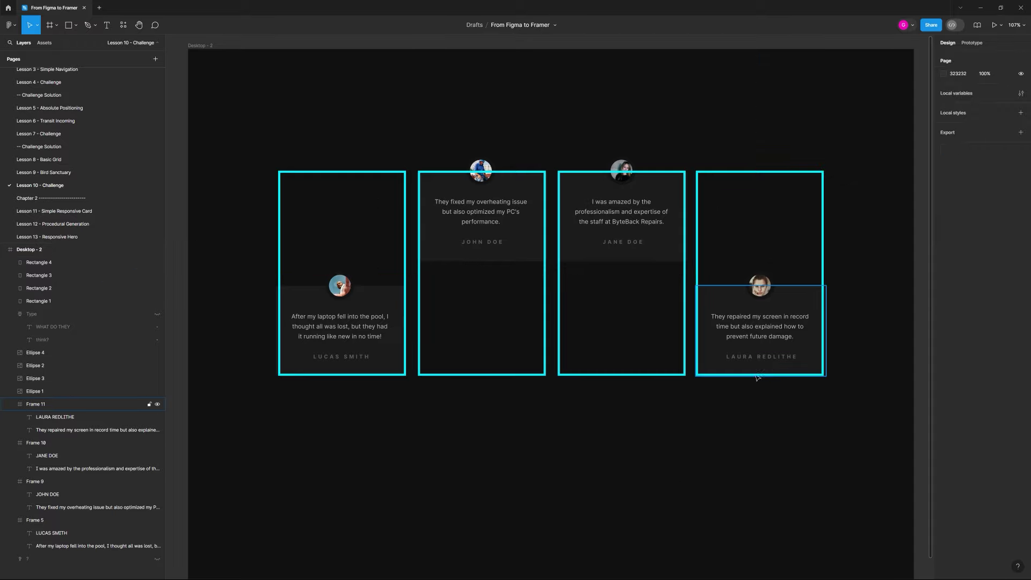
Delete the four cyan rectangles and make the heading group and the question mark visible again
left_click(157, 314)
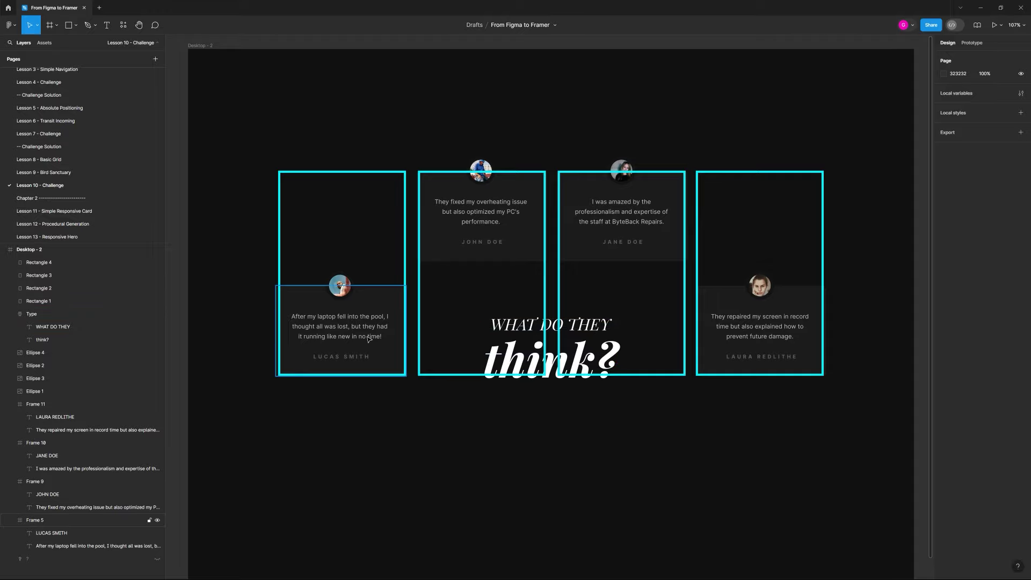
left_click(46, 302)
left_click(46, 268, "shift")
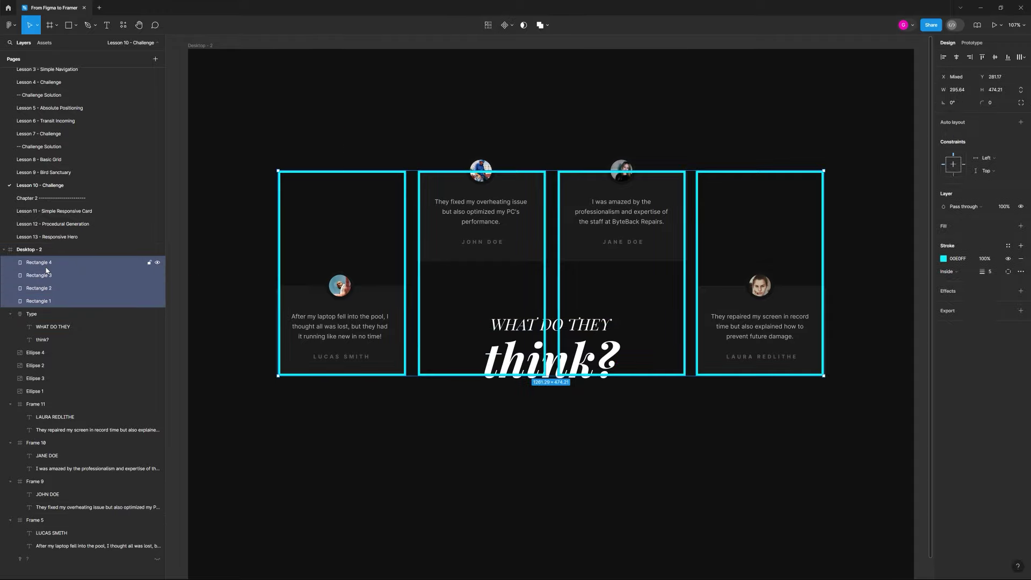
key("Delete")
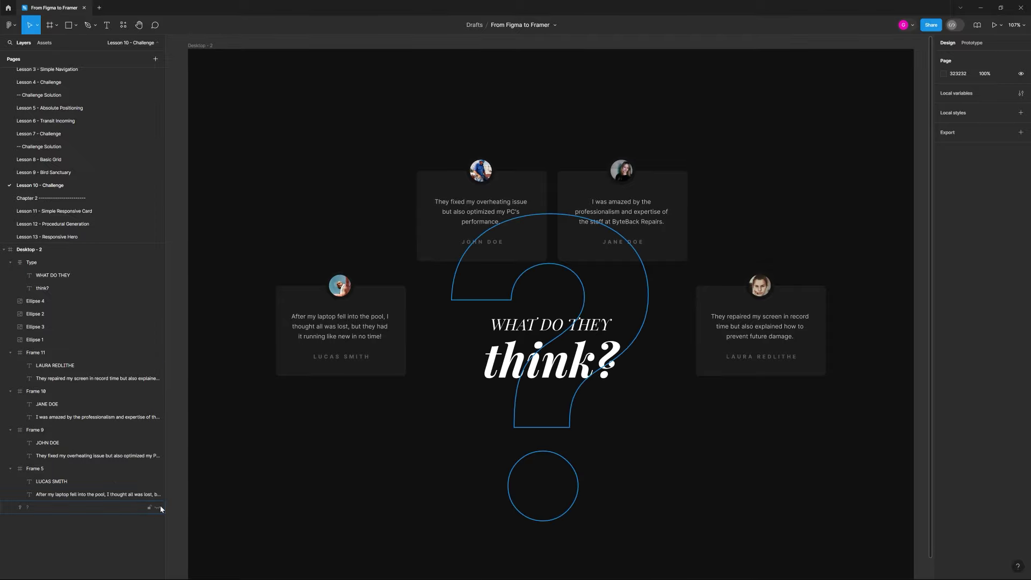
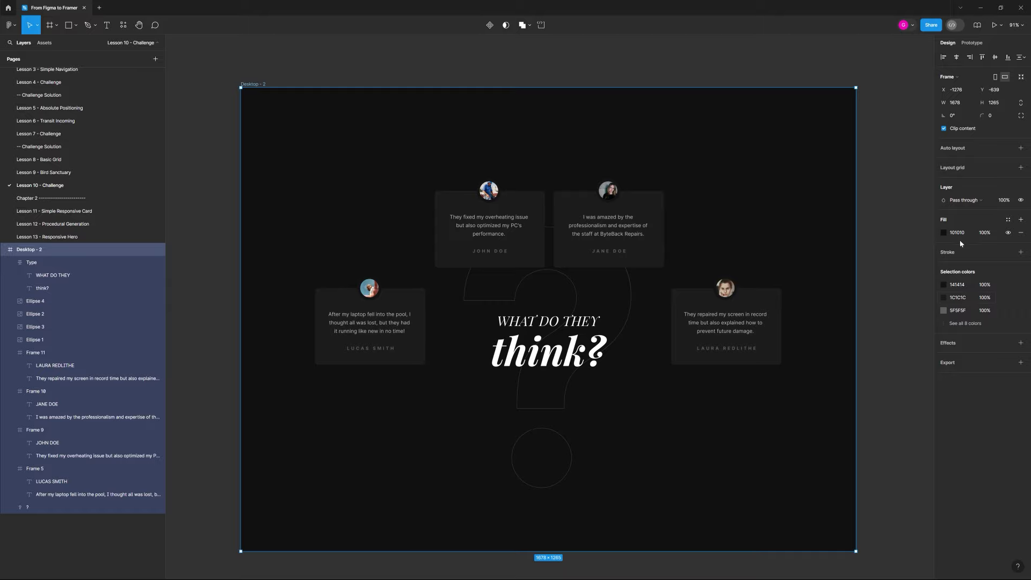
Copy the Desktop - 2 frame's fill colour, switch to Framer, and set the Desktop breakpoint's fill to #101010
left_click(960, 235)
key("ctrl+c")
left_click(462, 572)
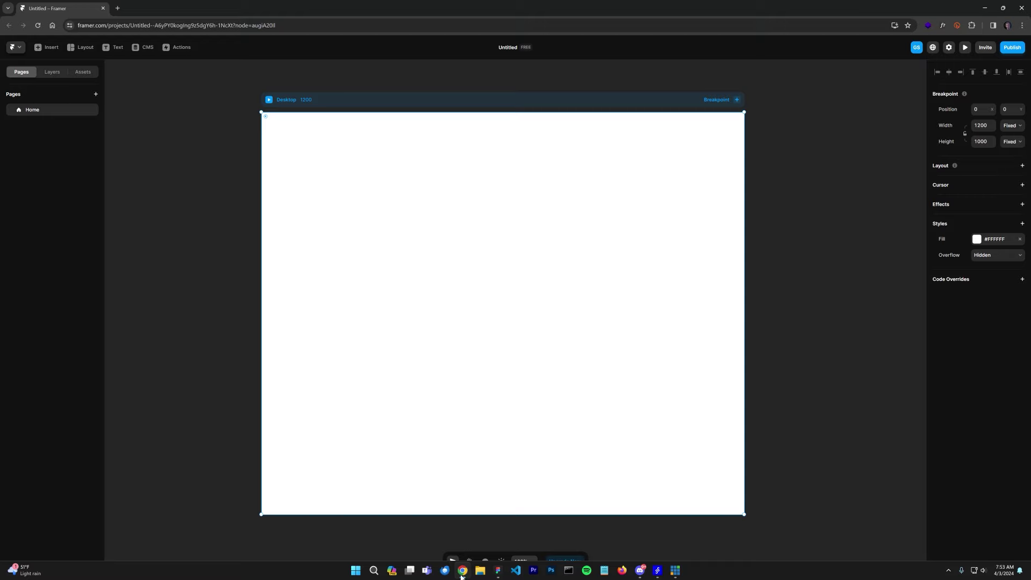
left_click(995, 239)
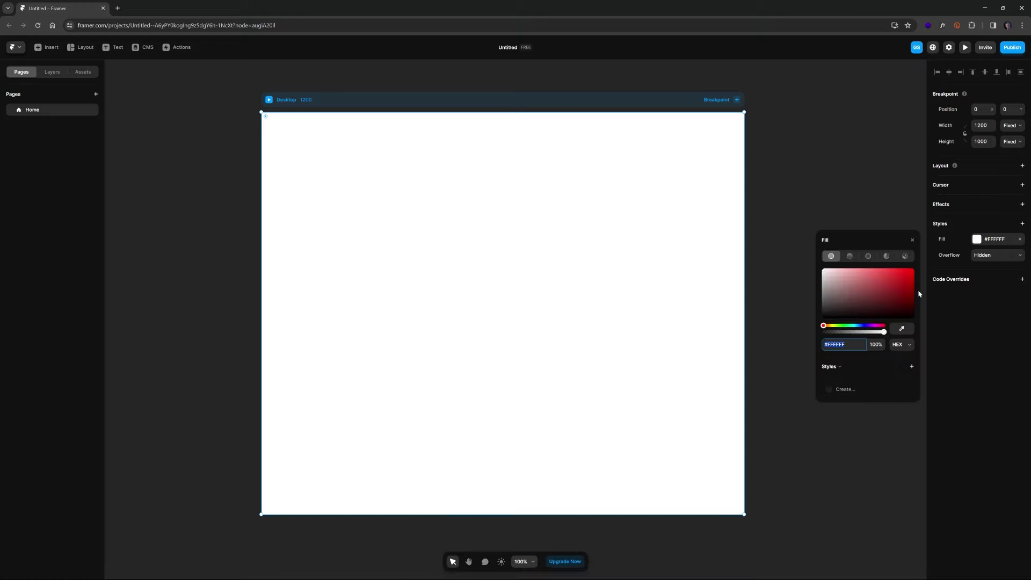
left_click(850, 346)
key("ctrl+v")
key("Return")
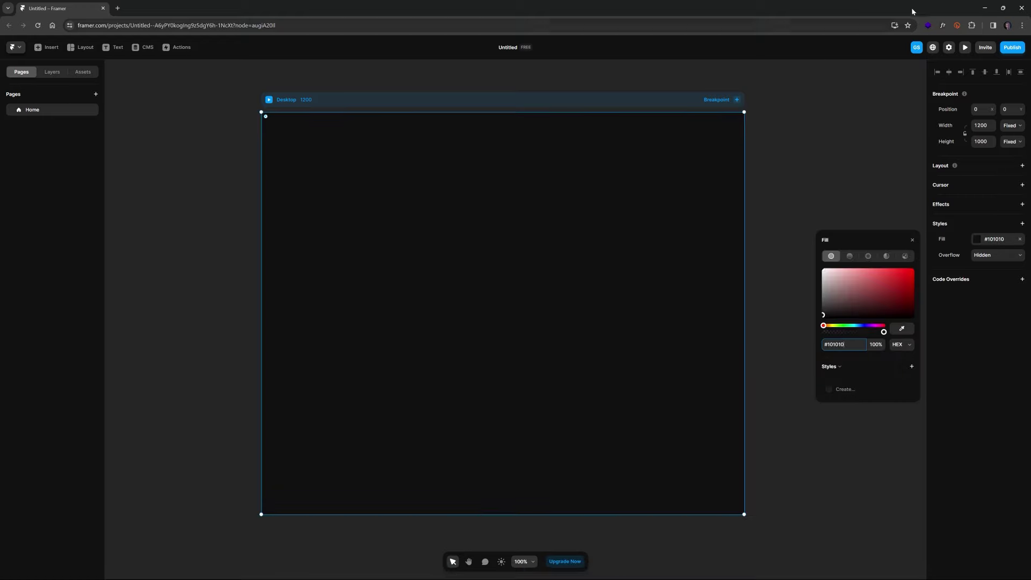
Switch to Figma and copy the outlined question mark for Framer using the "Figma to HTML with Framer" plugin
left_click(985, 8)
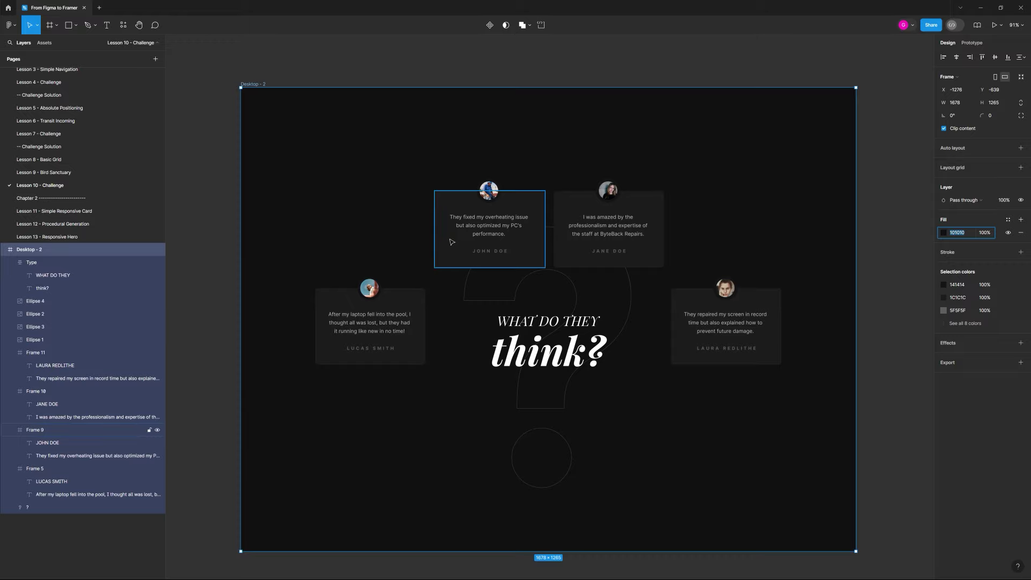
left_click(574, 285)
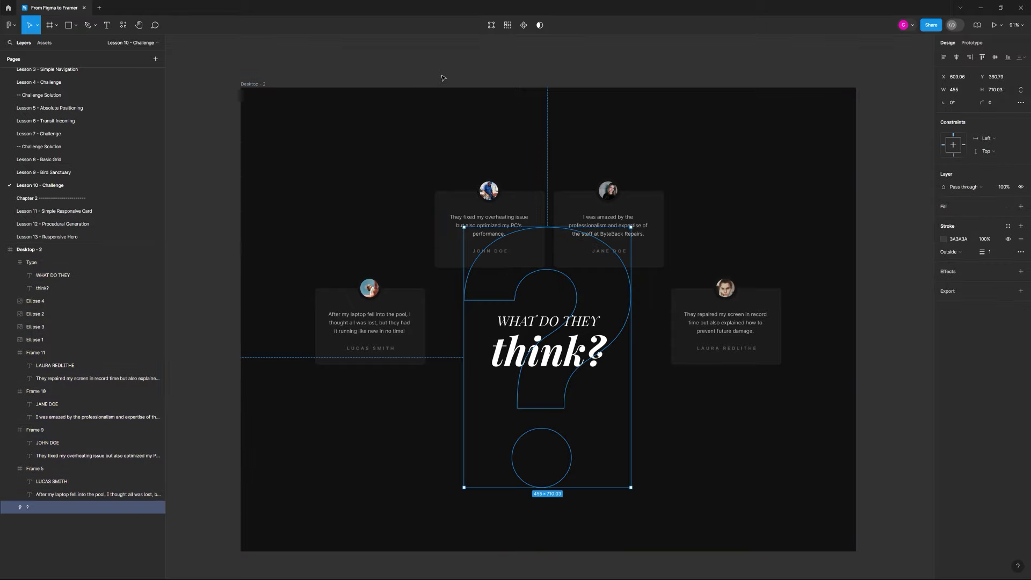
left_click(129, 31)
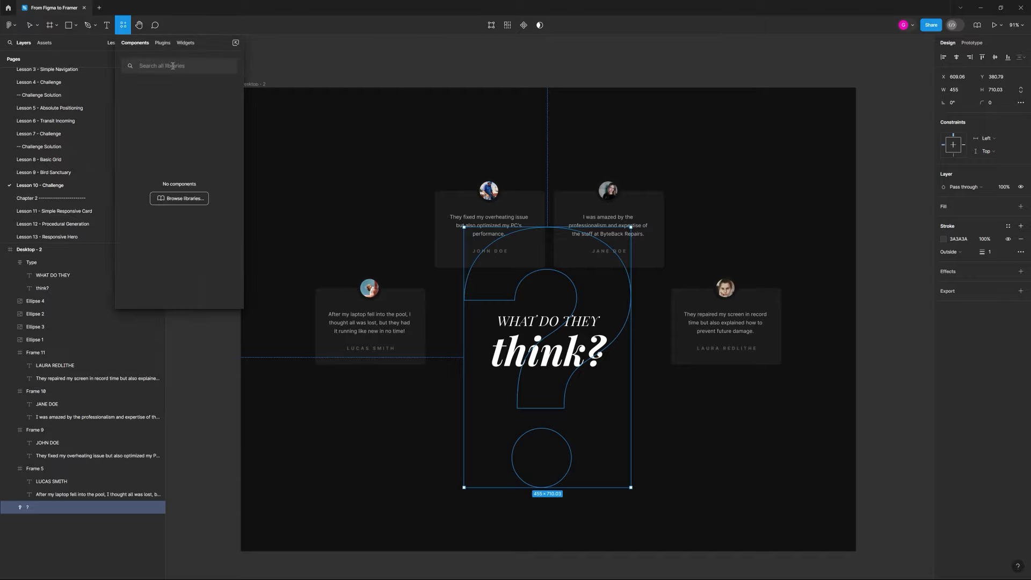
type("framer")
left_click(162, 43)
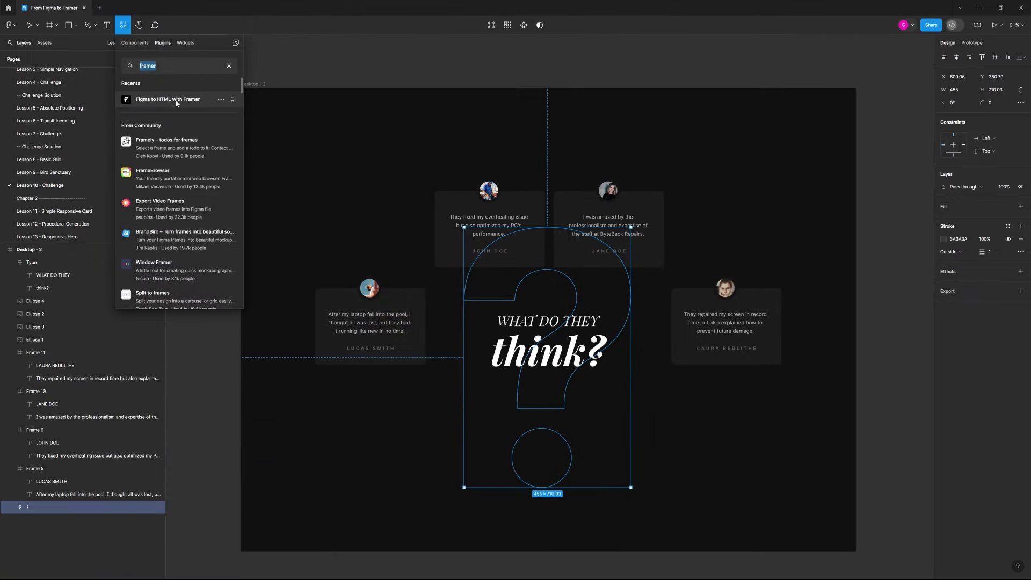
left_click(229, 107)
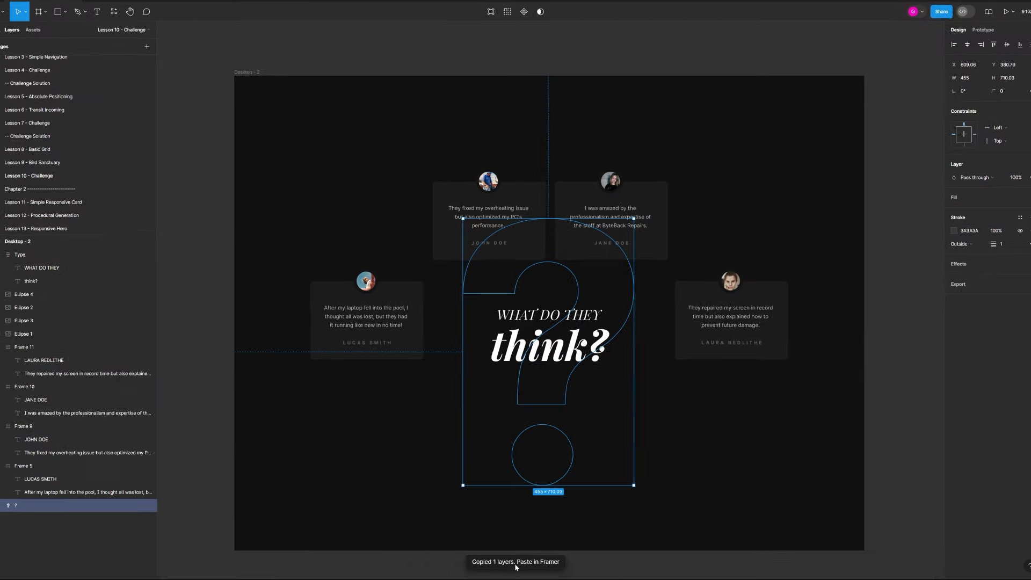
left_click(530, 72)
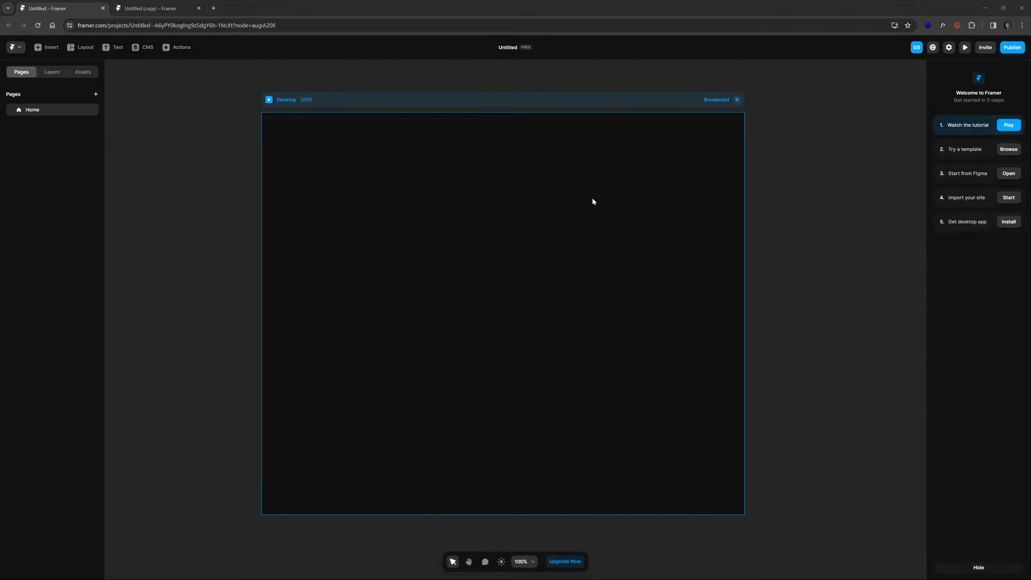
Paste the copied question mark into the Desktop breakpoint and place it about 104 px below the top edge
left_click(599, 201)
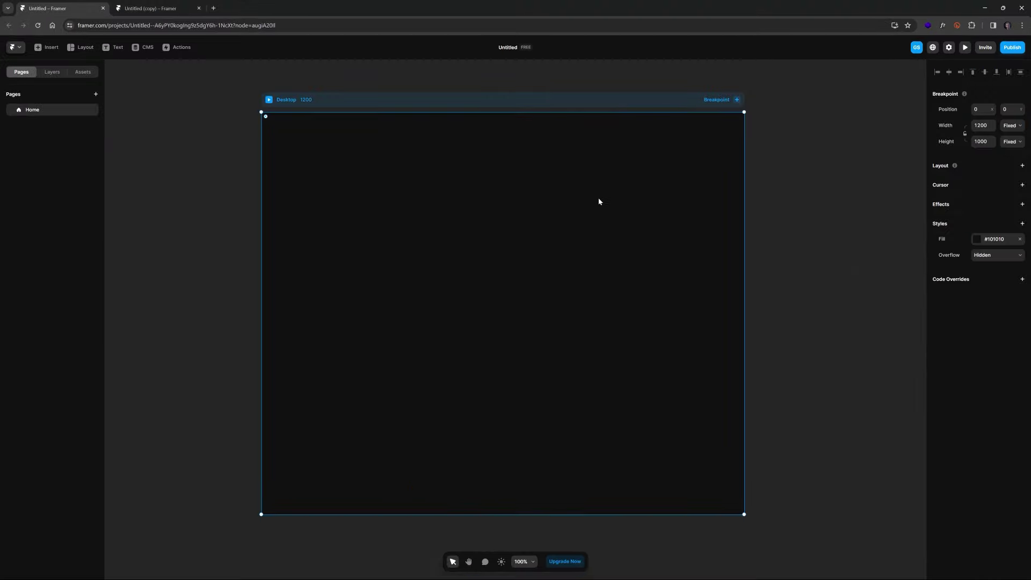
key("ctrl+v")
left_click_drag(577, 228, 559, 177)
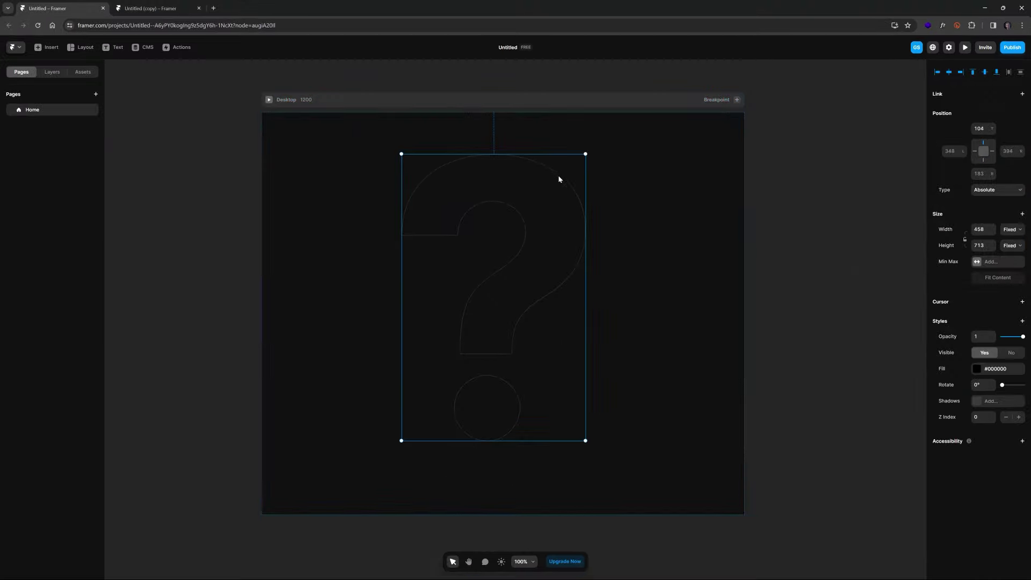
Add a vertical, centre-aligned stack layout to the Desktop breakpoint and set the question mark's position type to Absolute
left_click(510, 104)
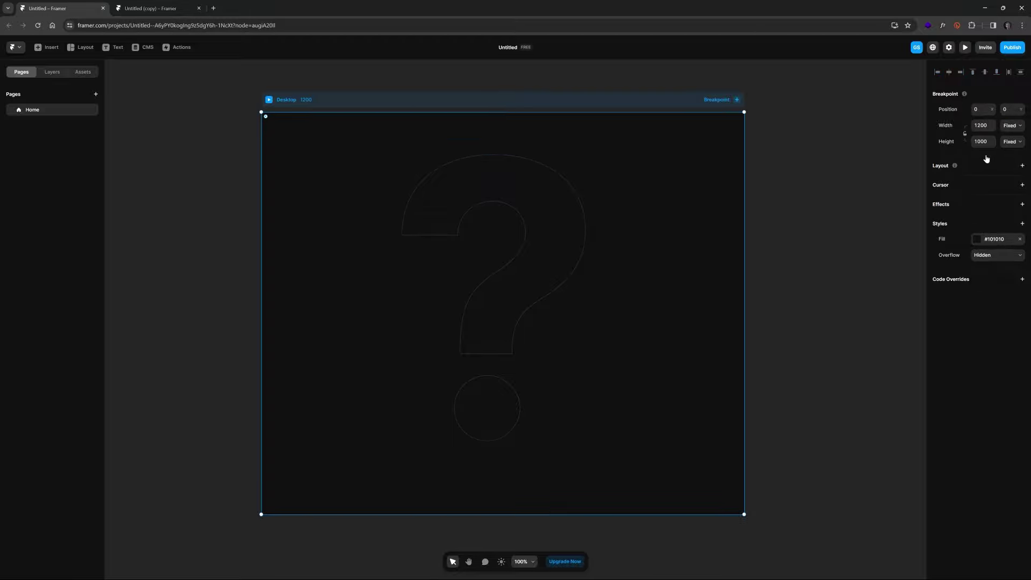
left_click(1022, 167)
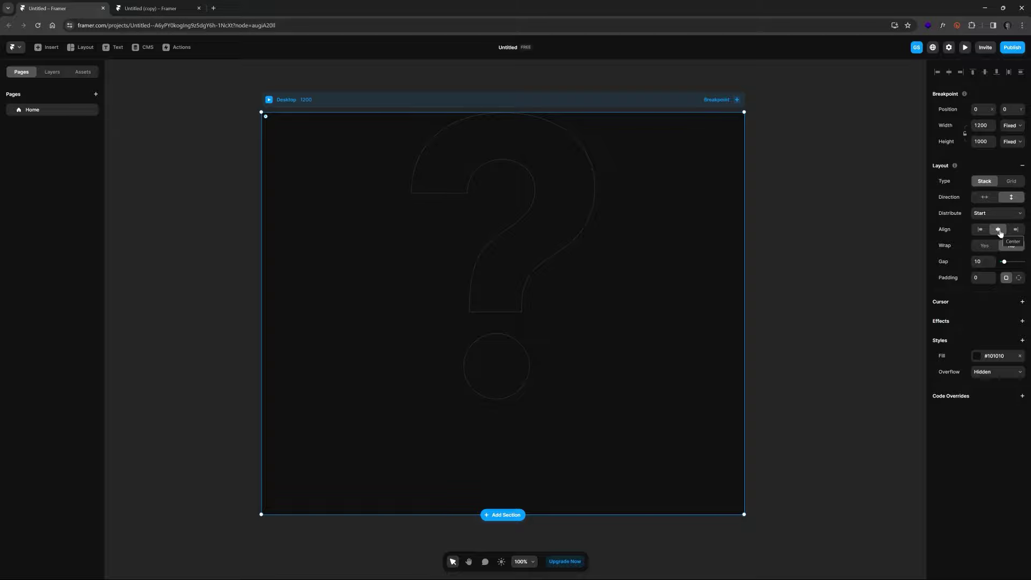
left_click(521, 154)
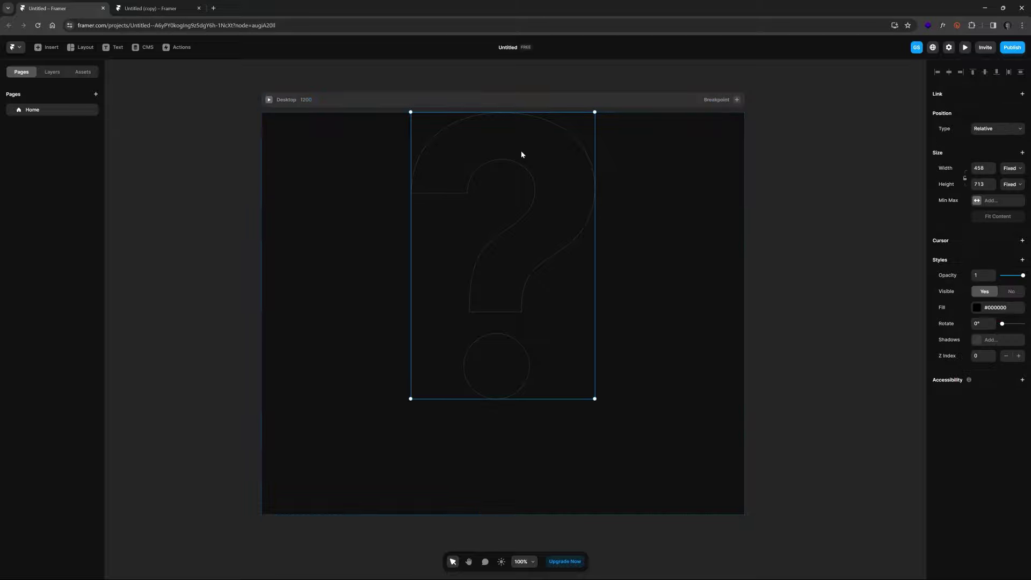
left_click(994, 130)
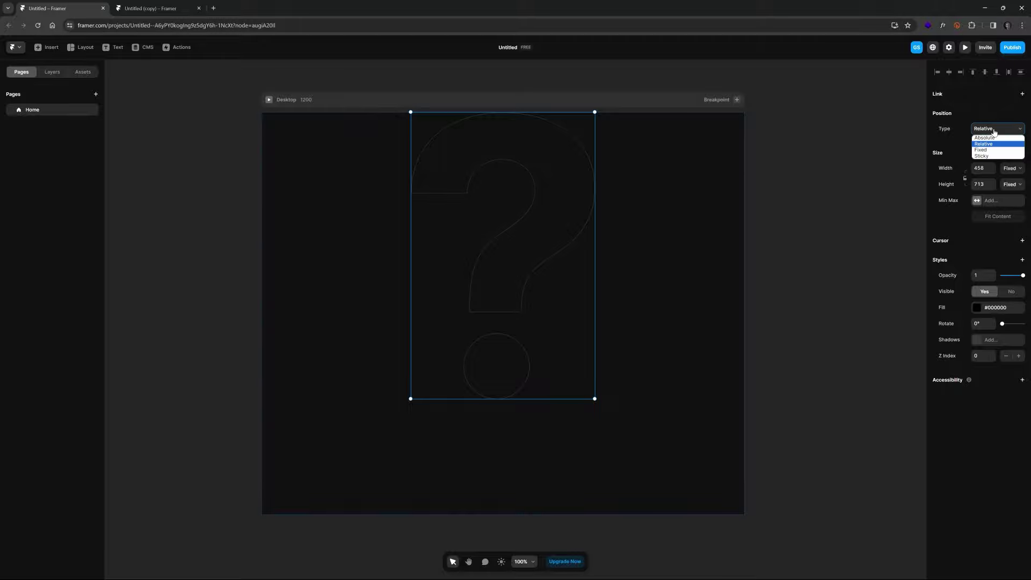
left_click(992, 133)
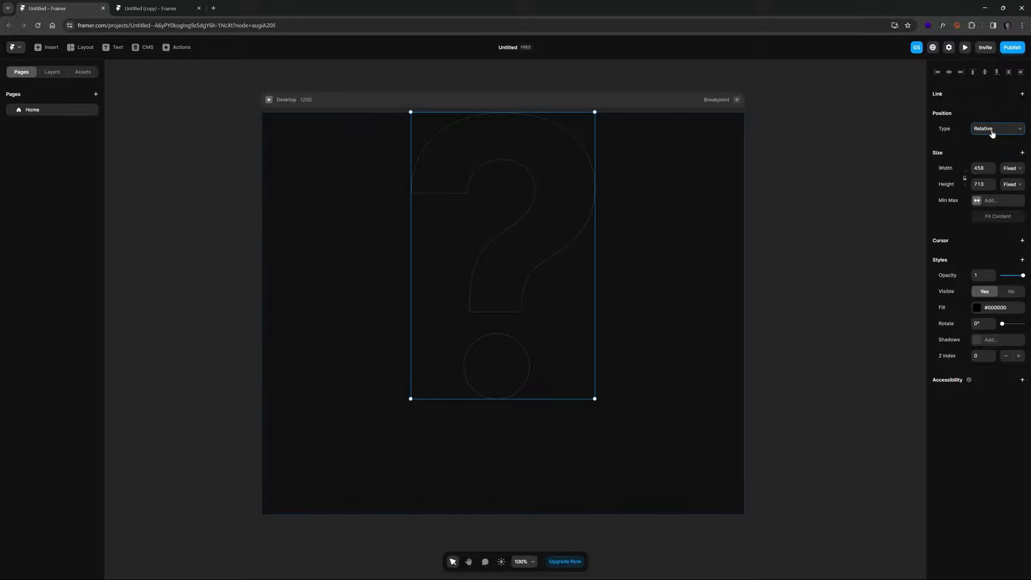
left_click(992, 133)
left_click(989, 137)
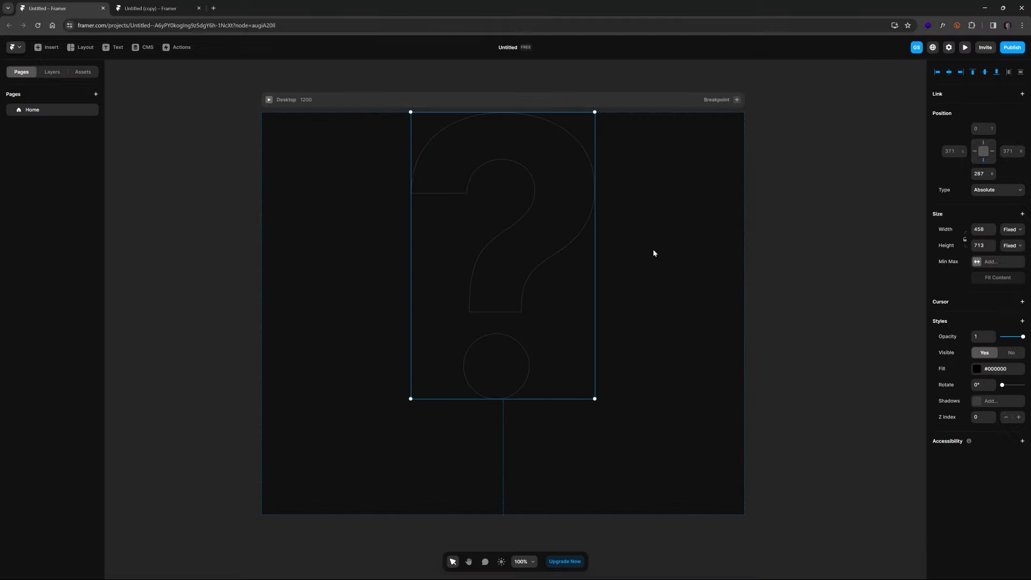
Move the question mark down to about 73 px above the breakpoint's bottom edge and lock its layer
left_click_drag(561, 252, 558, 334)
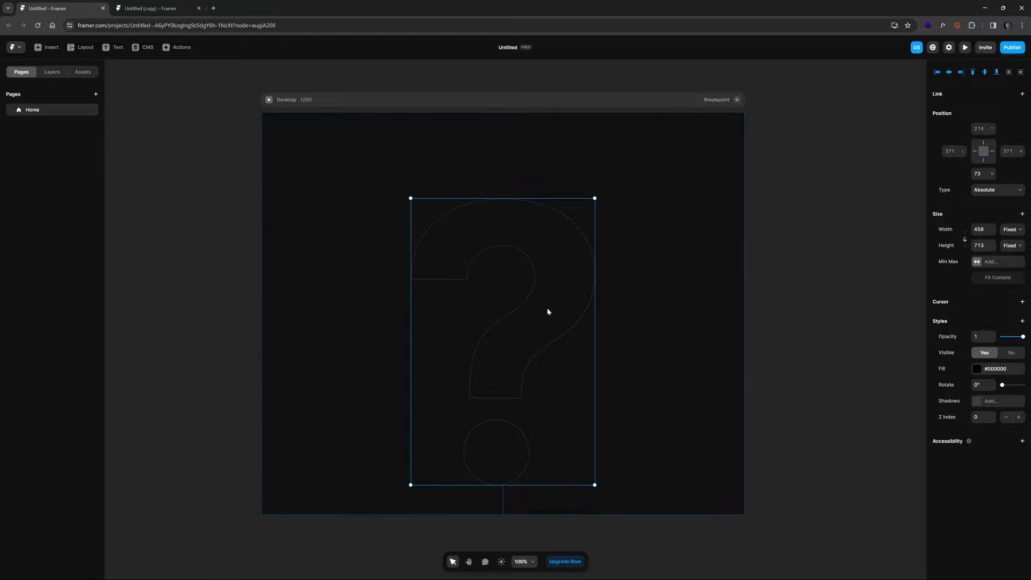
key("Escape")
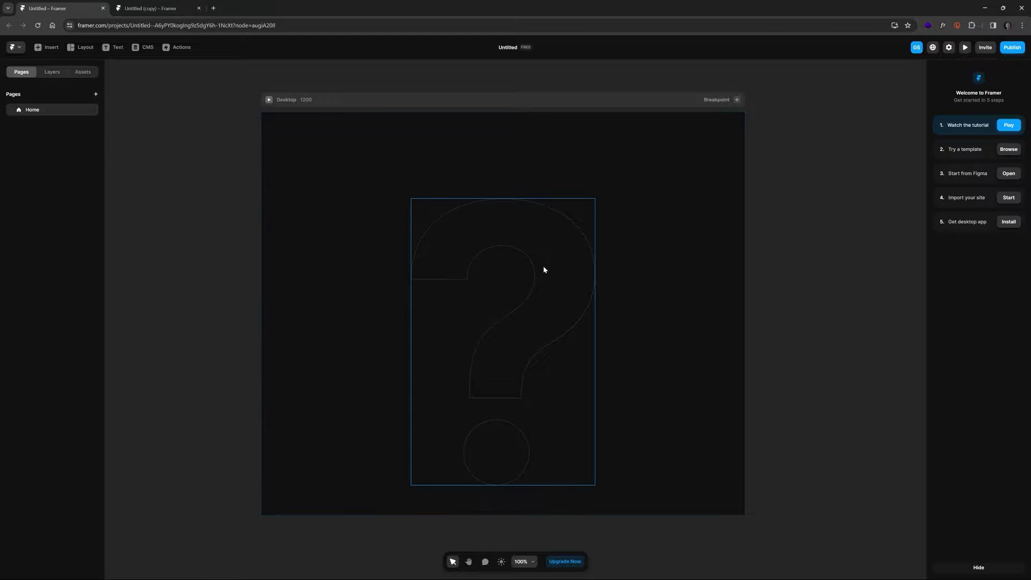
left_click(52, 72)
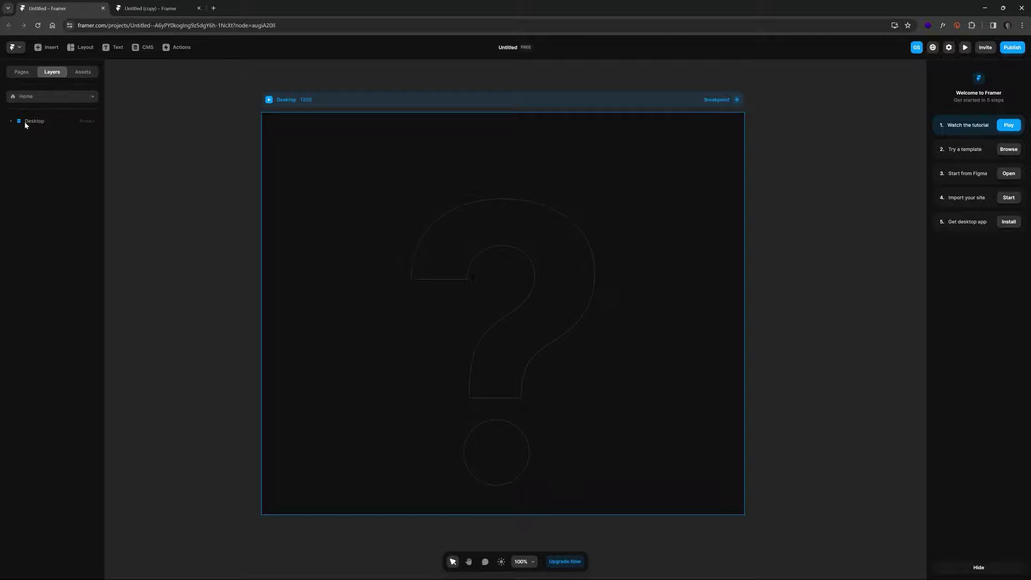
left_click(454, 202)
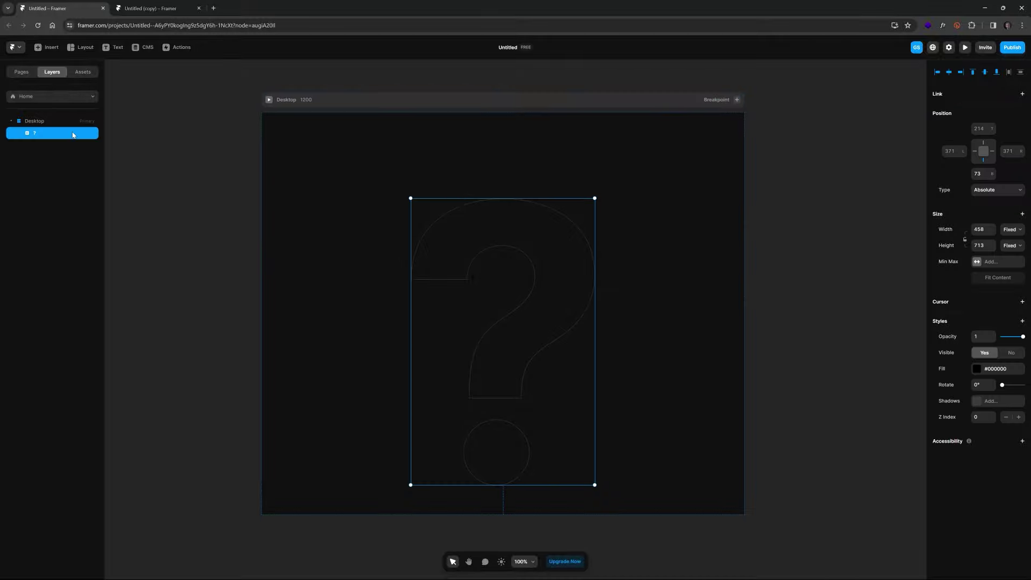
left_click(230, 226)
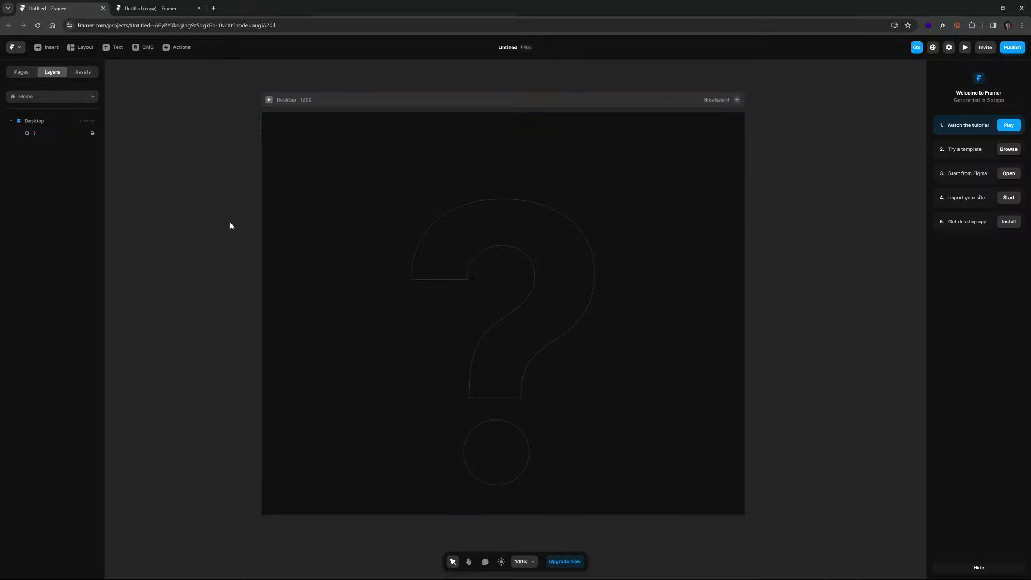
Switch to Figma's Desktop - 2 testimonial design
mouse_move(491, 574)
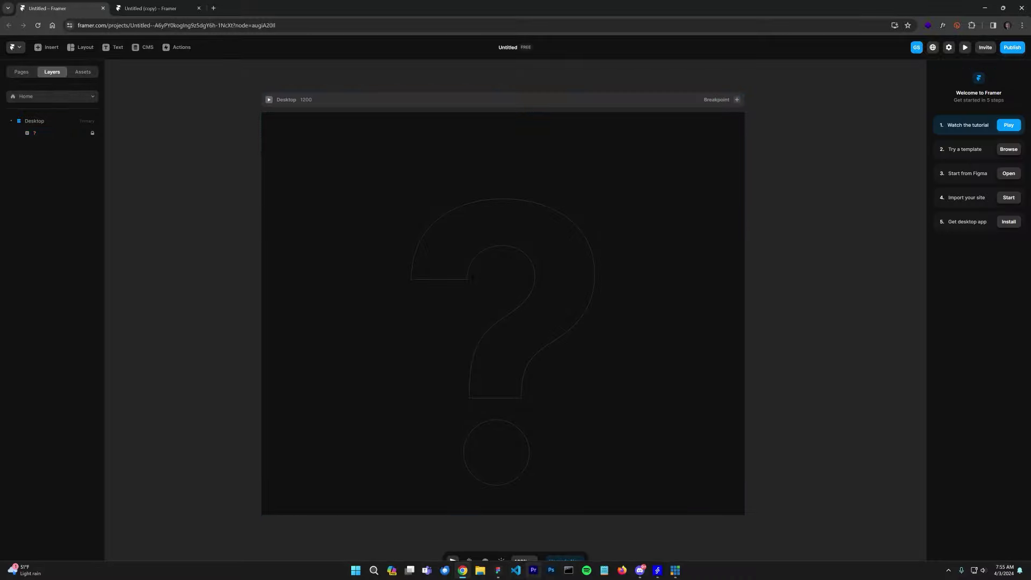
left_click(498, 570)
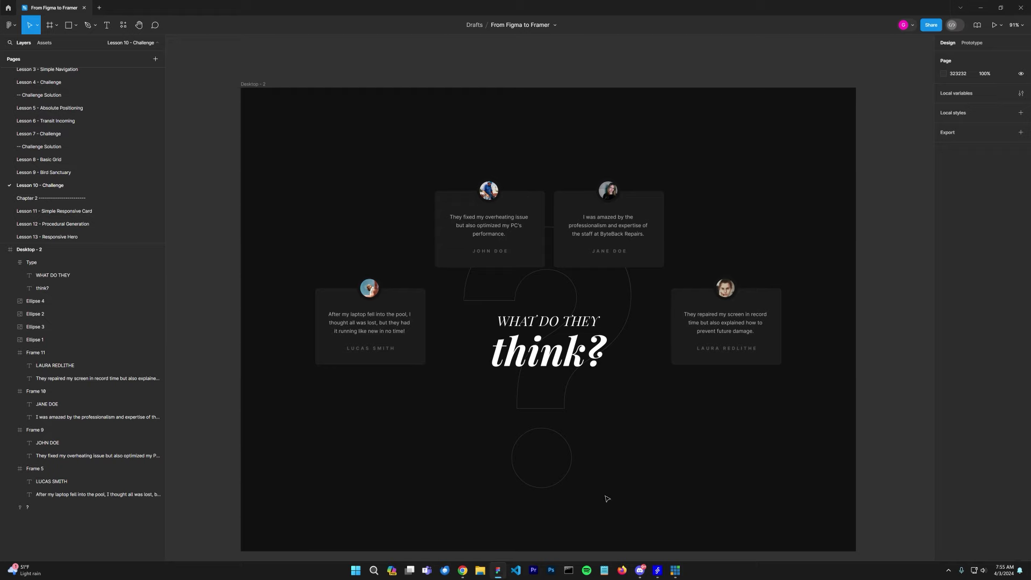
scroll(500, 269, "up", 3, "ctrl")
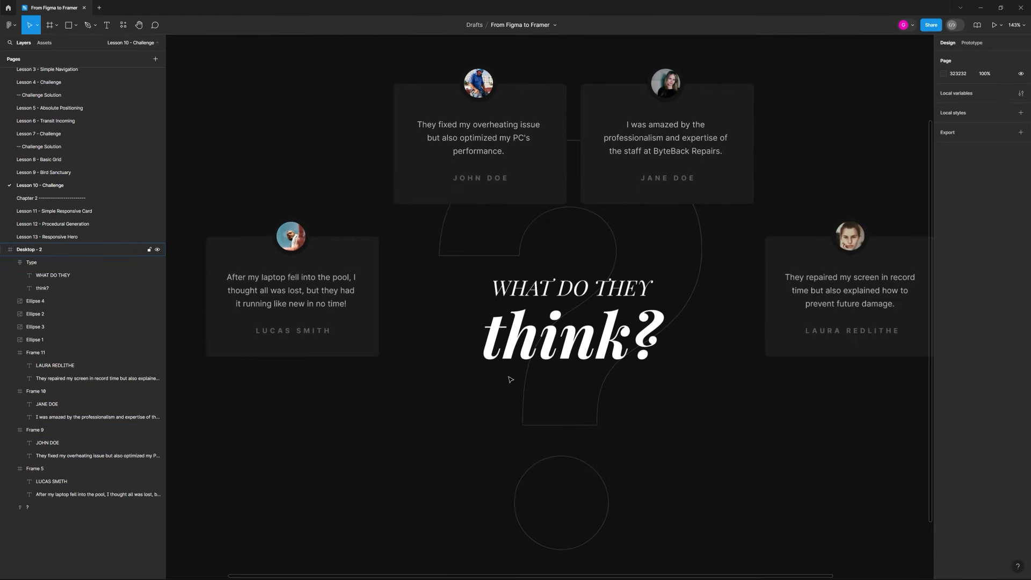
scroll(376, 365, "down", 5, "ctrl")
left_click_drag(284, 172, 776, 464)
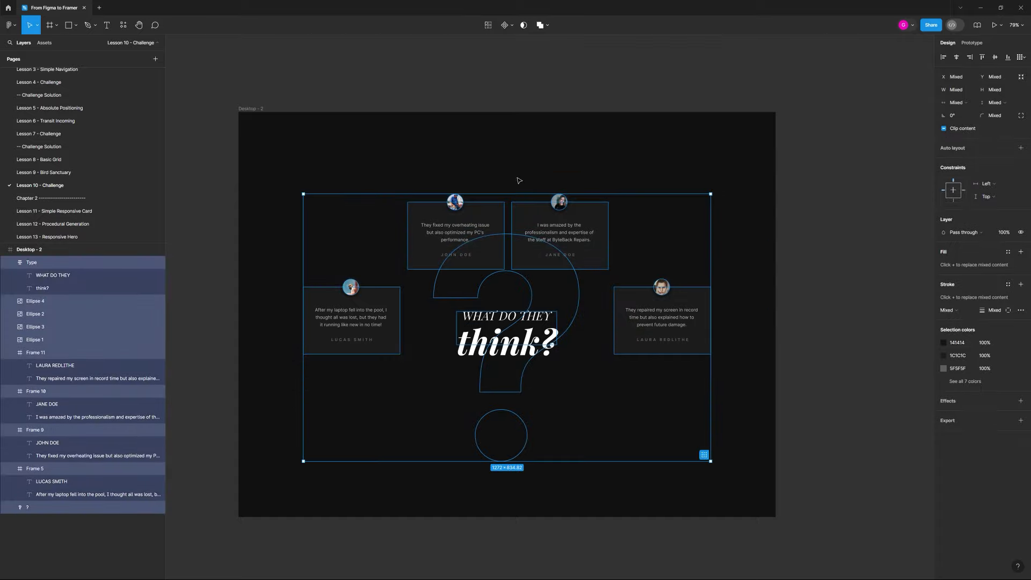
right_click(512, 81)
mouse_move(553, 149)
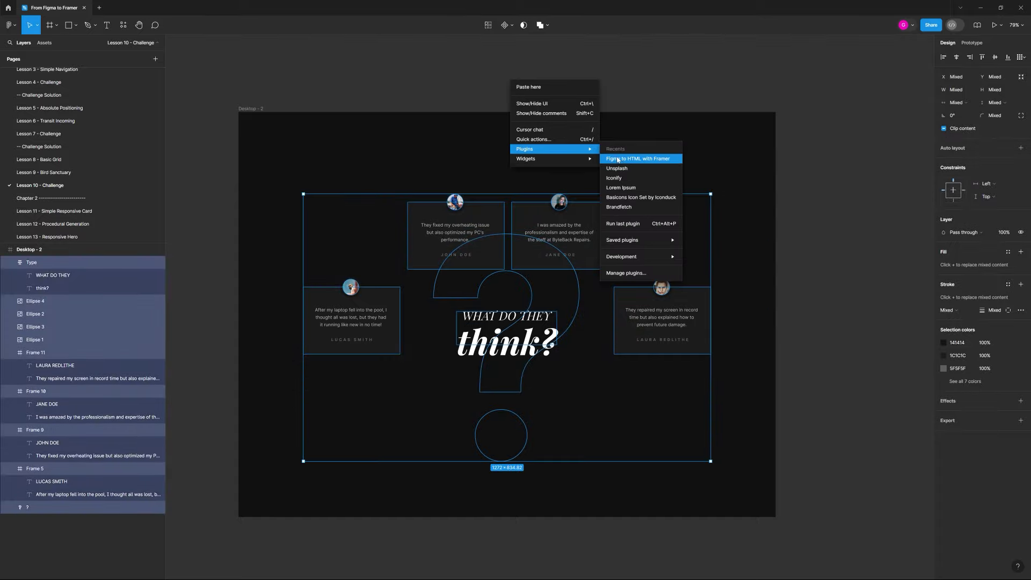
left_click(750, 159)
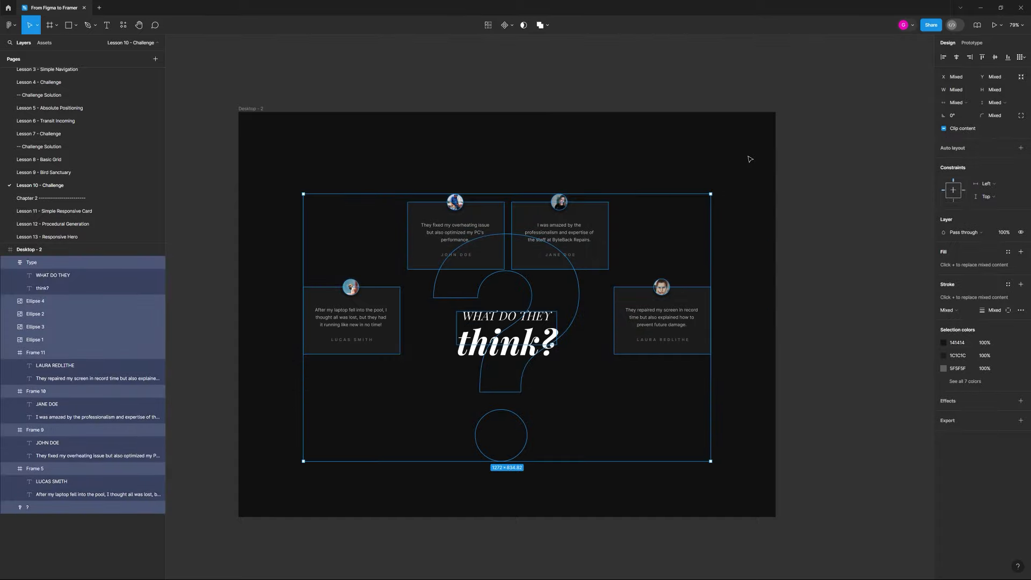
left_click(744, 155)
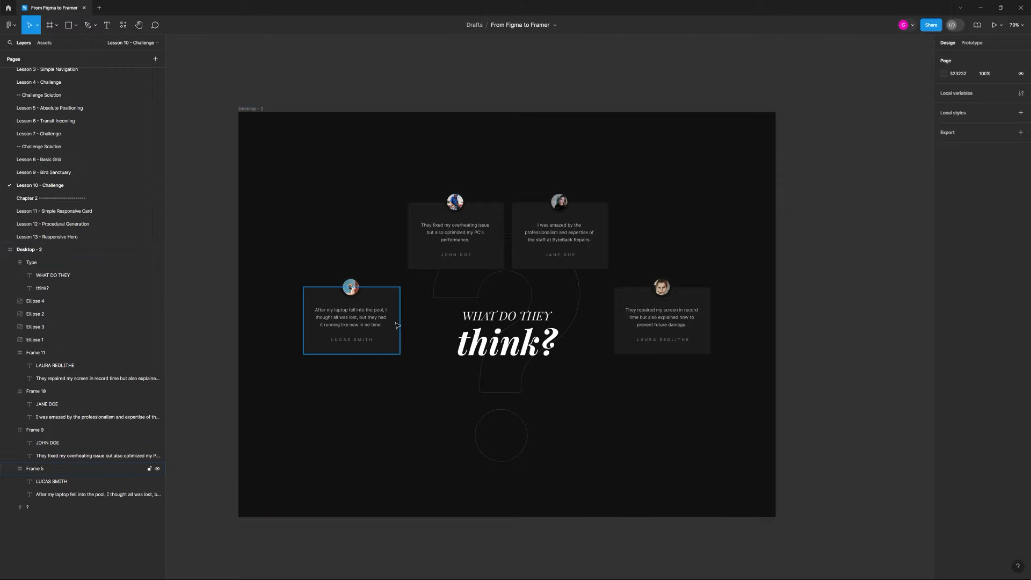
Examine the four testimonial card frames and the avatar circle overlapping the leftmost card
scroll(431, 311, "up", 5, "ctrl")
scroll(433, 311, "down", 1, "ctrl")
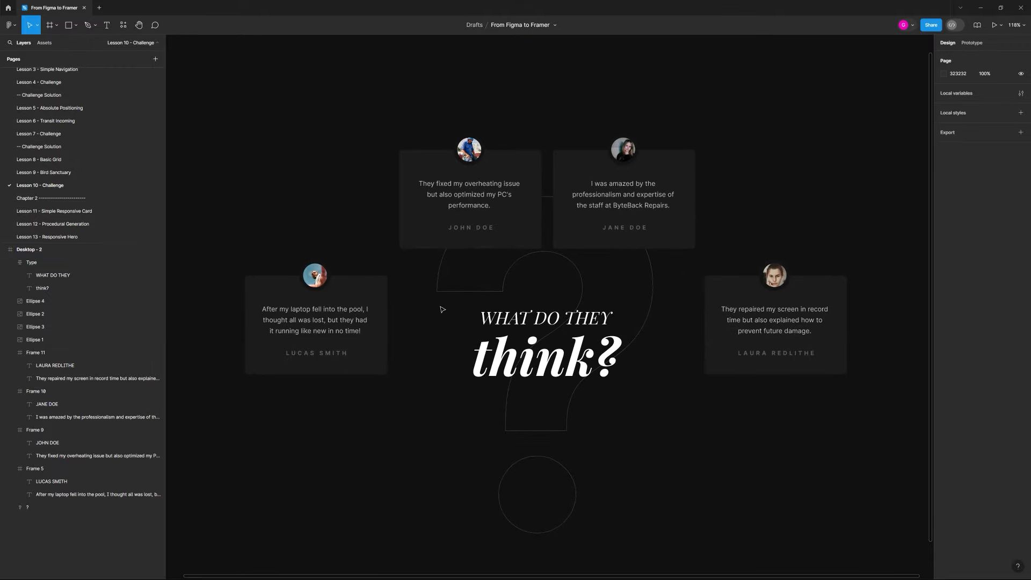
left_click(312, 317)
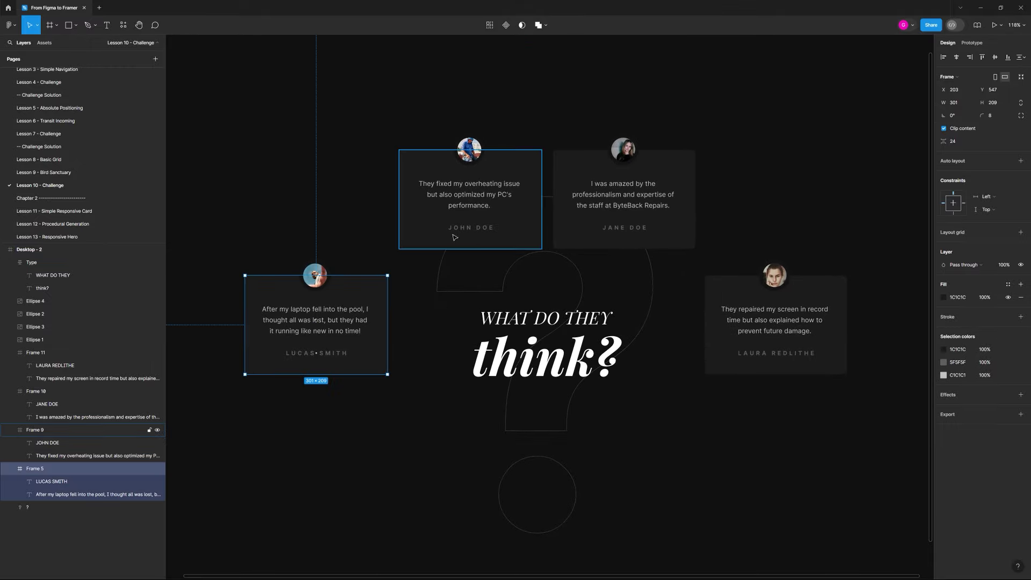
left_click(467, 207)
left_click(645, 201)
left_click(785, 331)
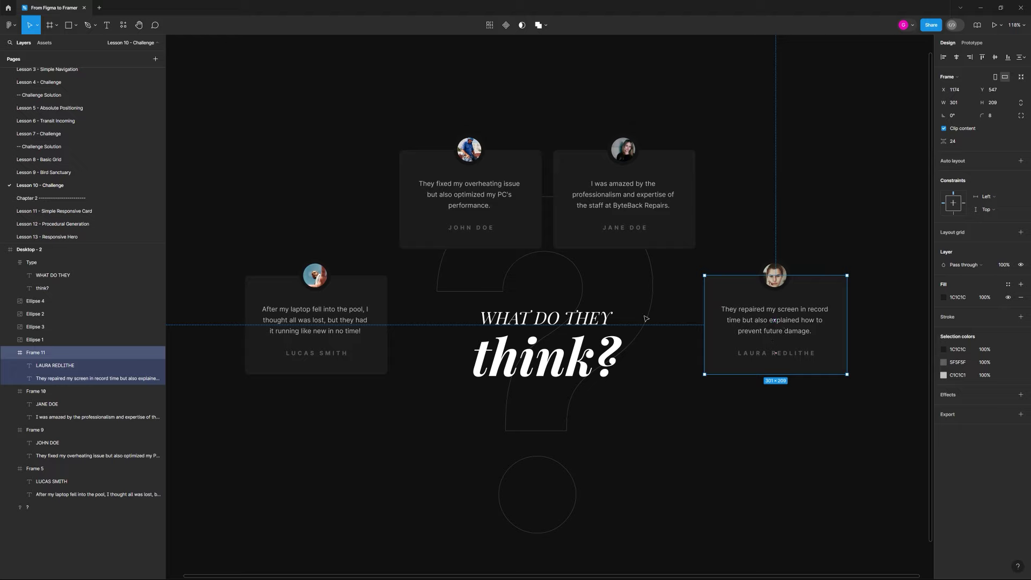
left_click(349, 313)
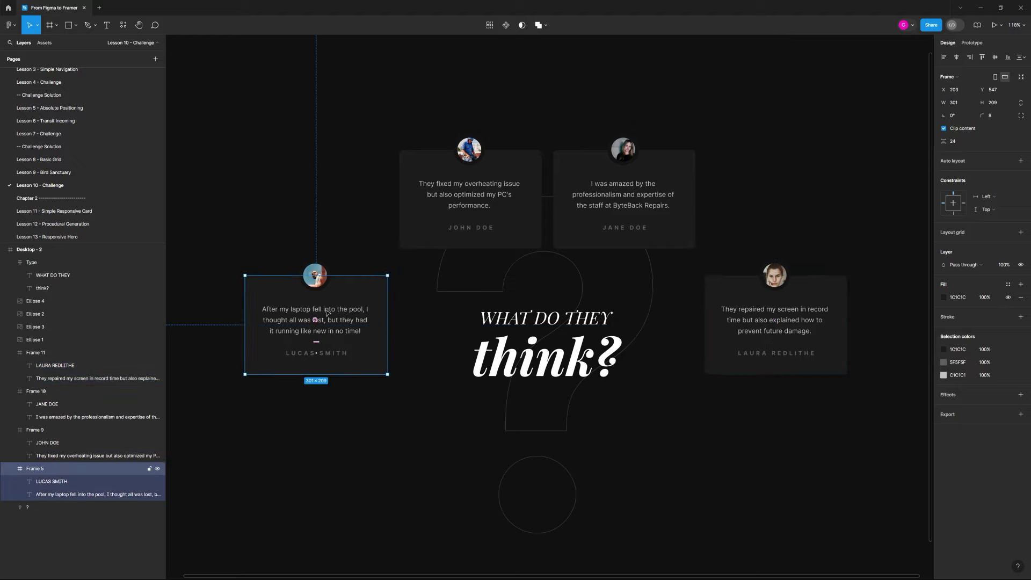
left_click(316, 275)
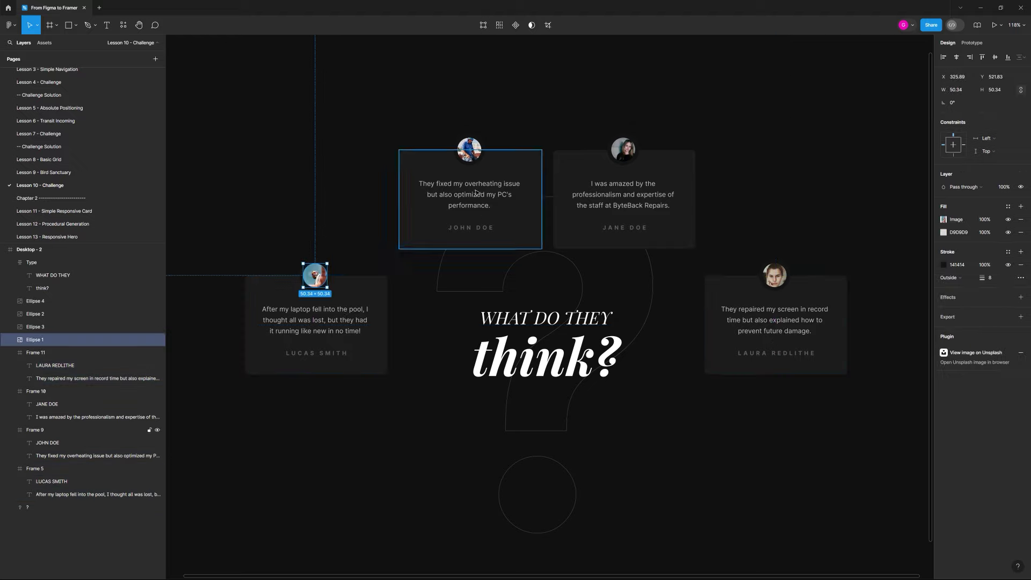
left_click(408, 242)
left_click(322, 293)
left_click(316, 275)
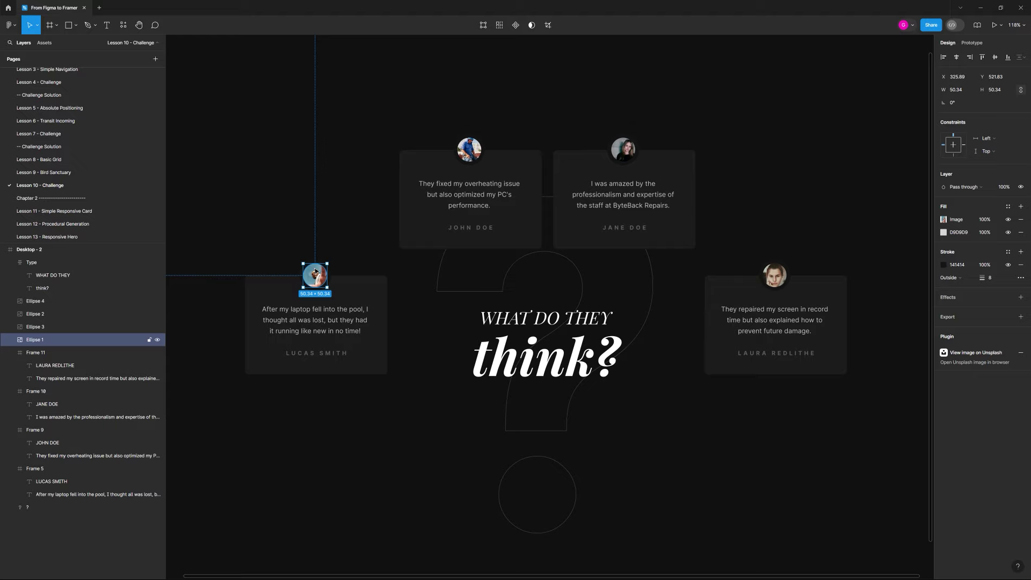
left_click(316, 279)
left_click(317, 273, "shift")
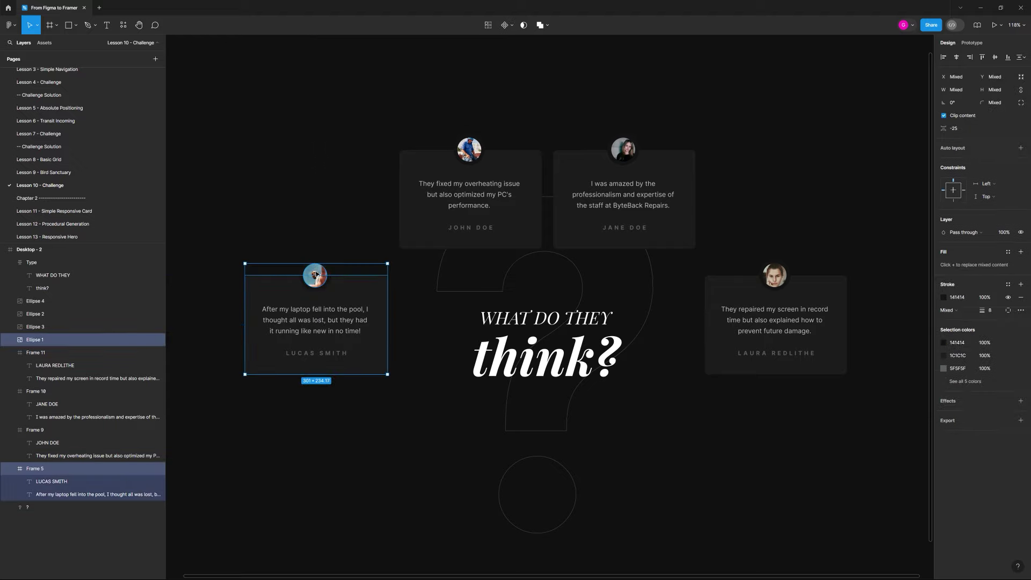
Copy the leftmost testimonial card together with its avatar circle for Framer using the "Figma to HTML with Framer" plugin
left_click(316, 275)
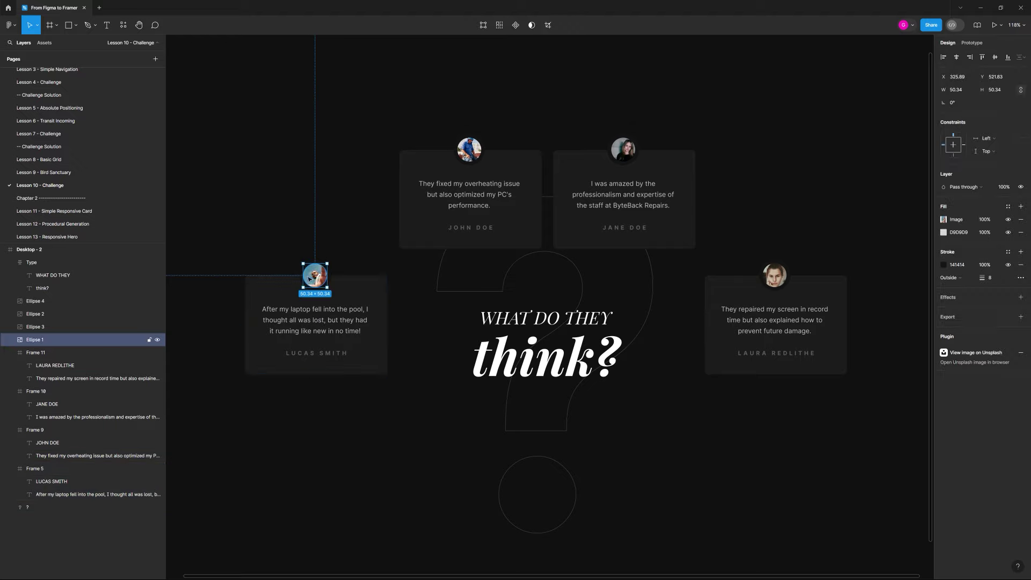
left_click(294, 316, "shift")
scroll(328, 237, "down", 2)
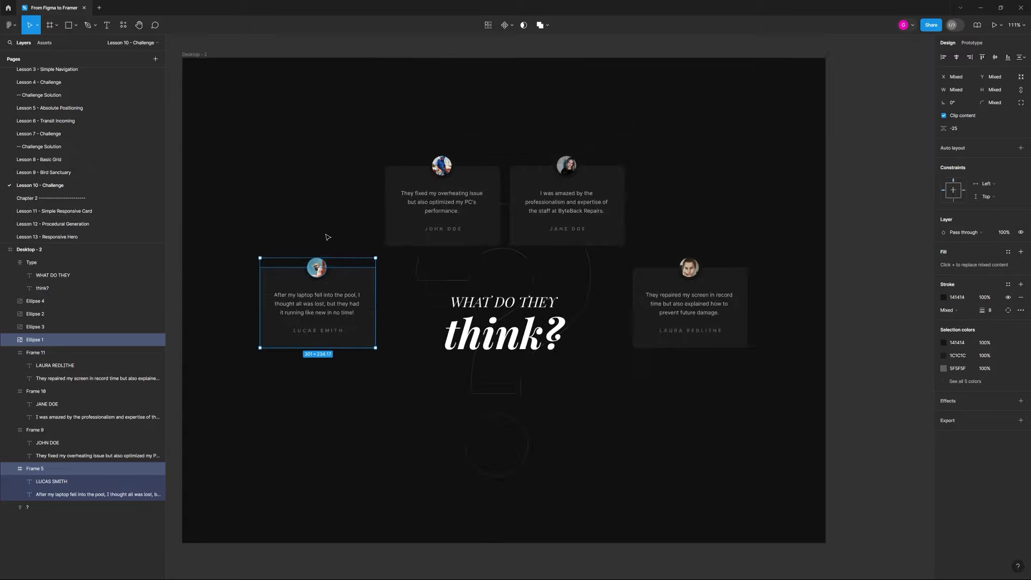
scroll(328, 237, "down", 5)
right_click(331, 133)
mouse_move(376, 198)
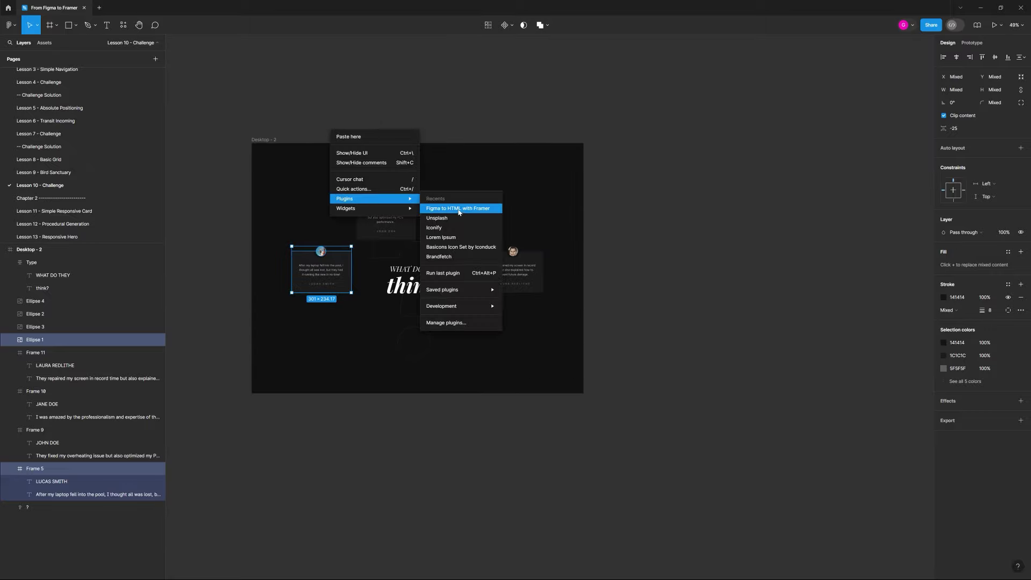
left_click(460, 210)
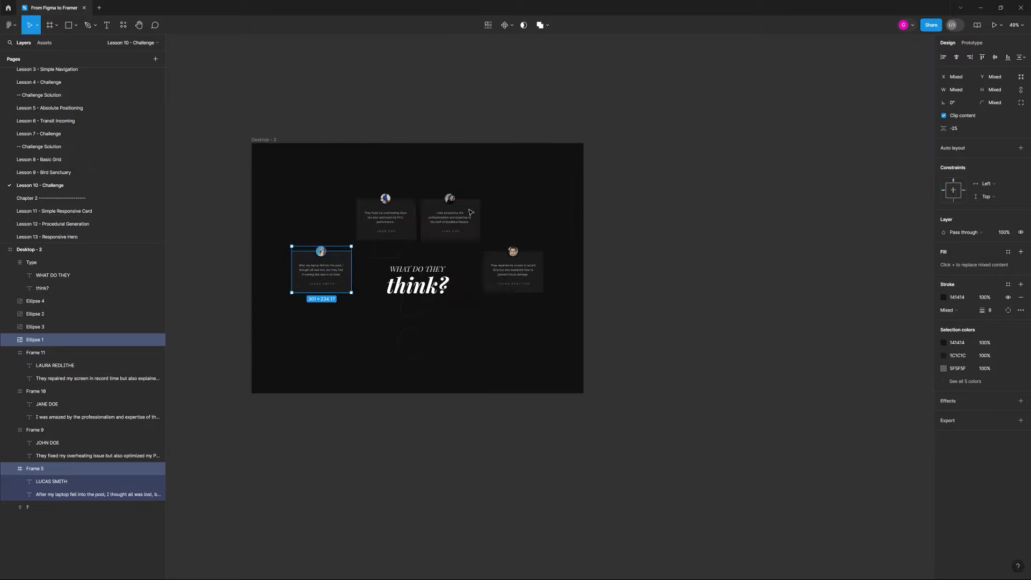
Switch to Framer and paste the copied card and avatar into the Desktop breakpoint
left_click(980, 8)
left_click(442, 98)
key("ctrl+v")
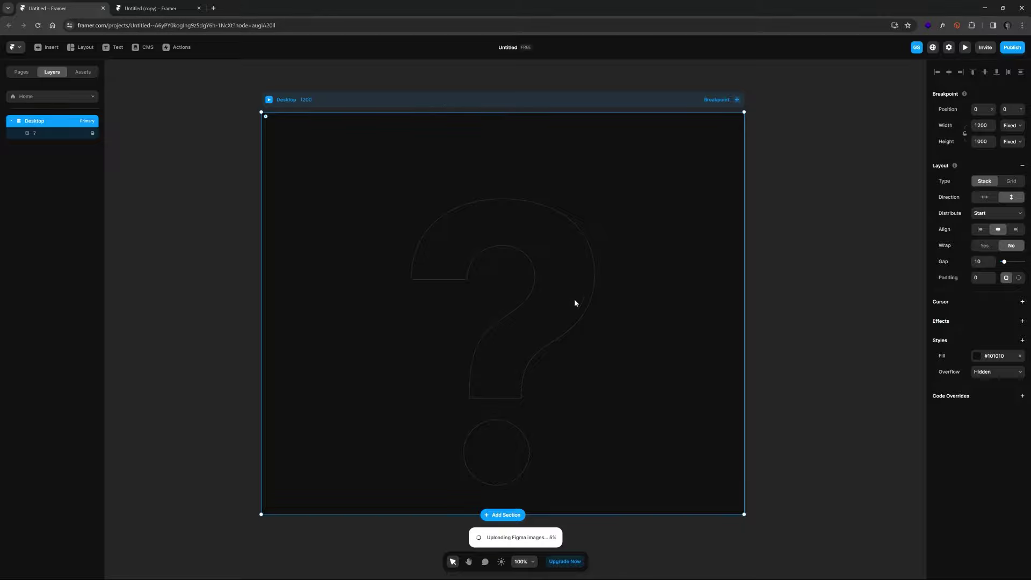
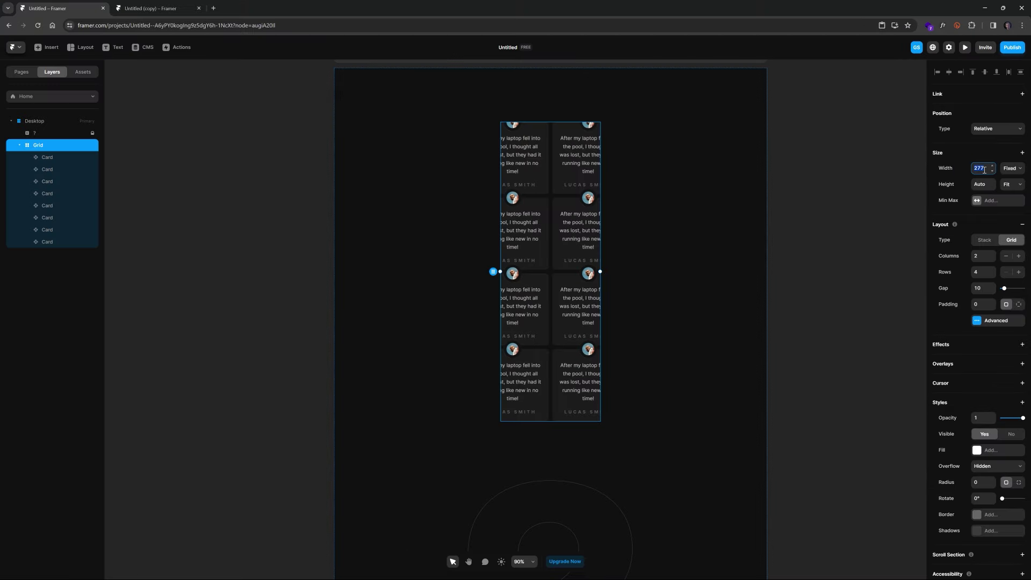
Set the card grid's width to 90% relative and its layout to 4 columns and 2 rows
key("Return")
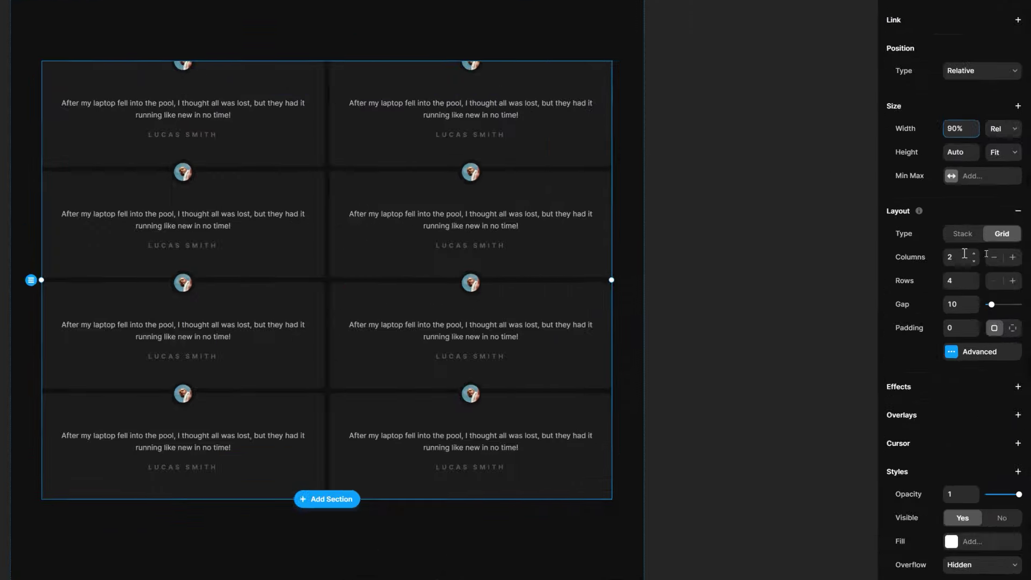
left_click(960, 257)
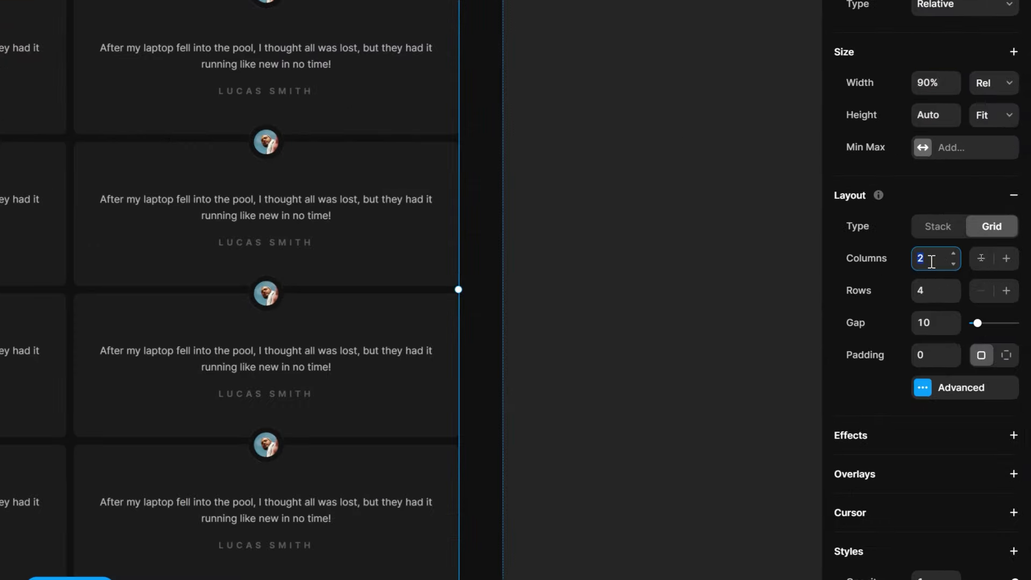
type("4")
left_click(929, 290)
type("22")
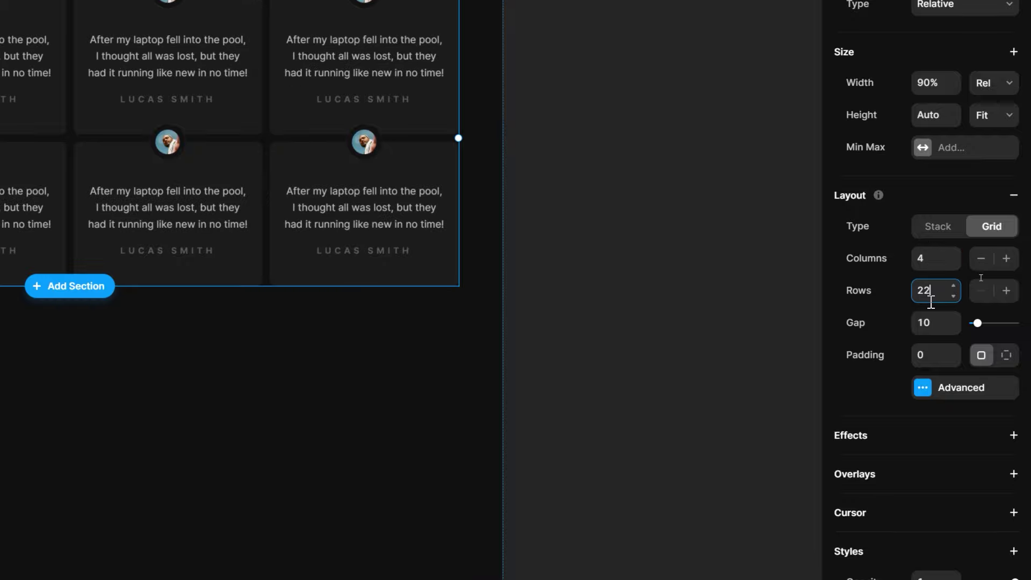
key("BackSpace")
left_click(541, 313)
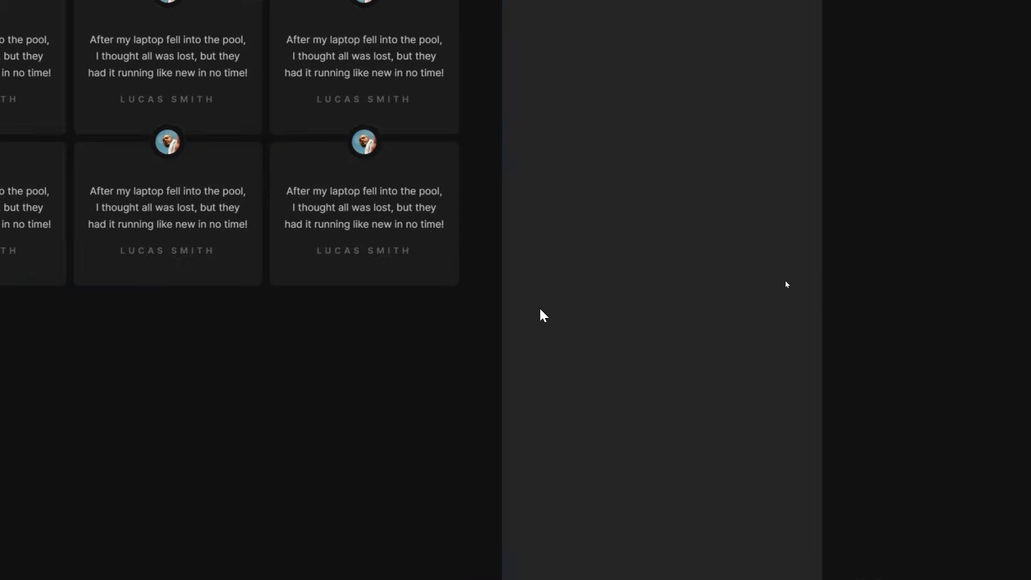
Set the card grid's overflow to Visible
scroll(624, 320, "down", 3)
scroll(298, 350, "down", 2)
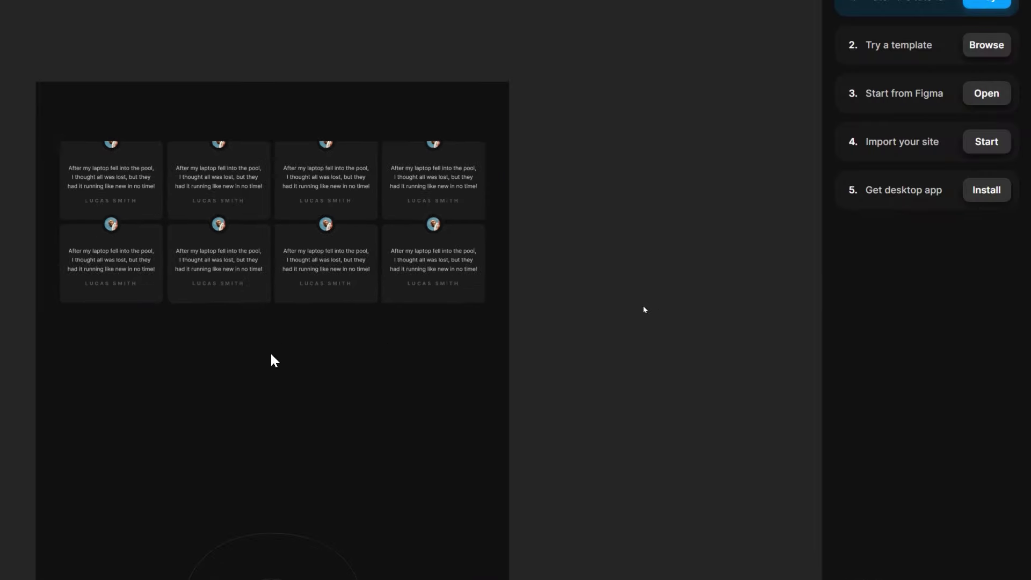
left_click_drag(272, 357, 483, 358)
scroll(403, 191, "up", 2)
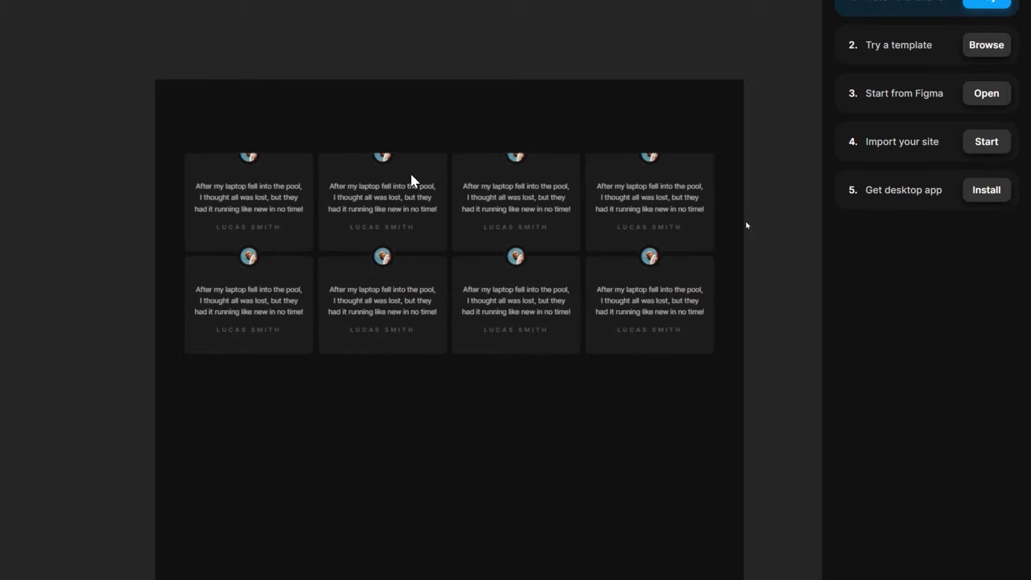
left_click(449, 255)
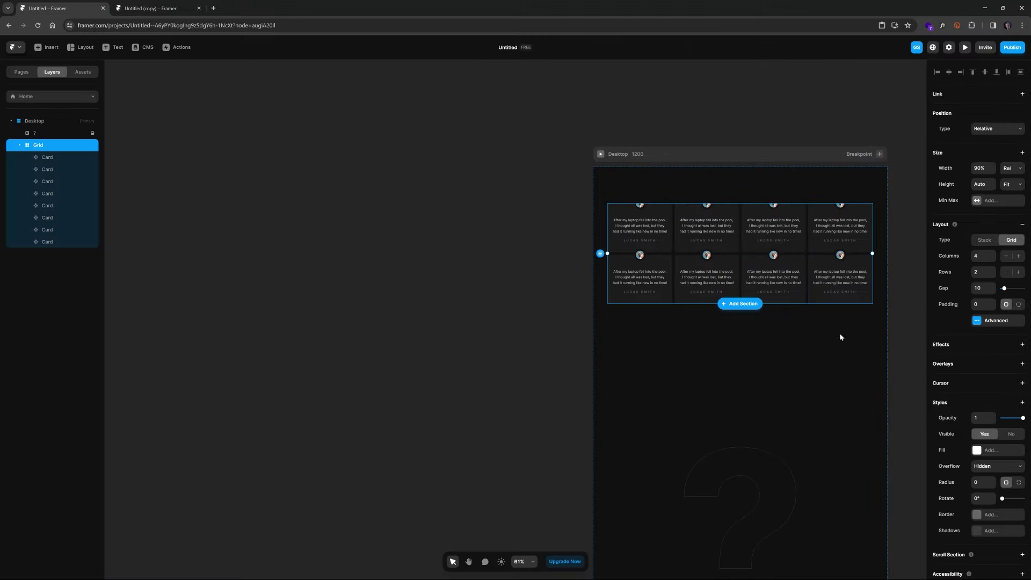
scroll(841, 337, "up", 5)
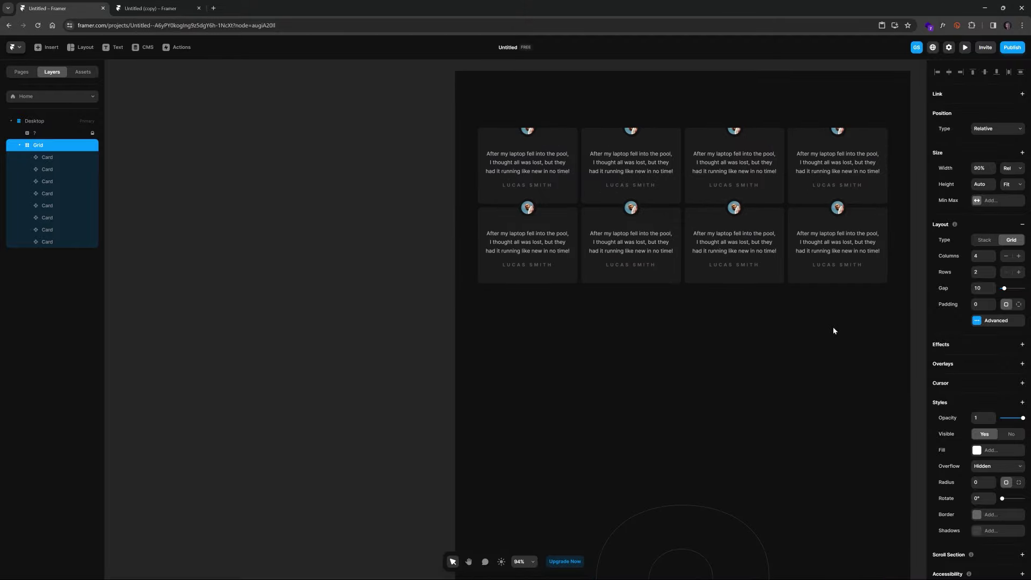
left_click(998, 466)
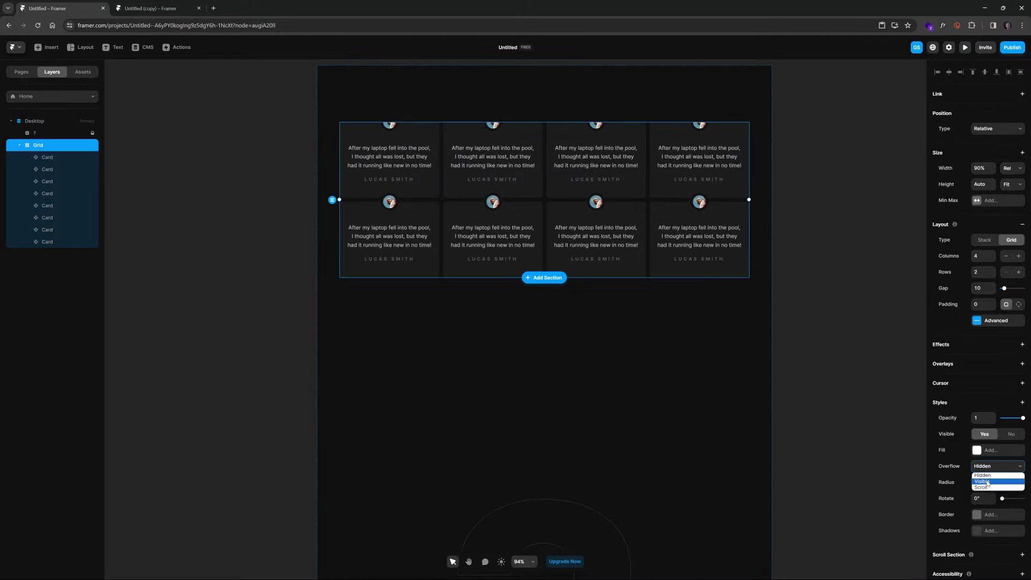
left_click(988, 476)
scroll(657, 250, "up", 3)
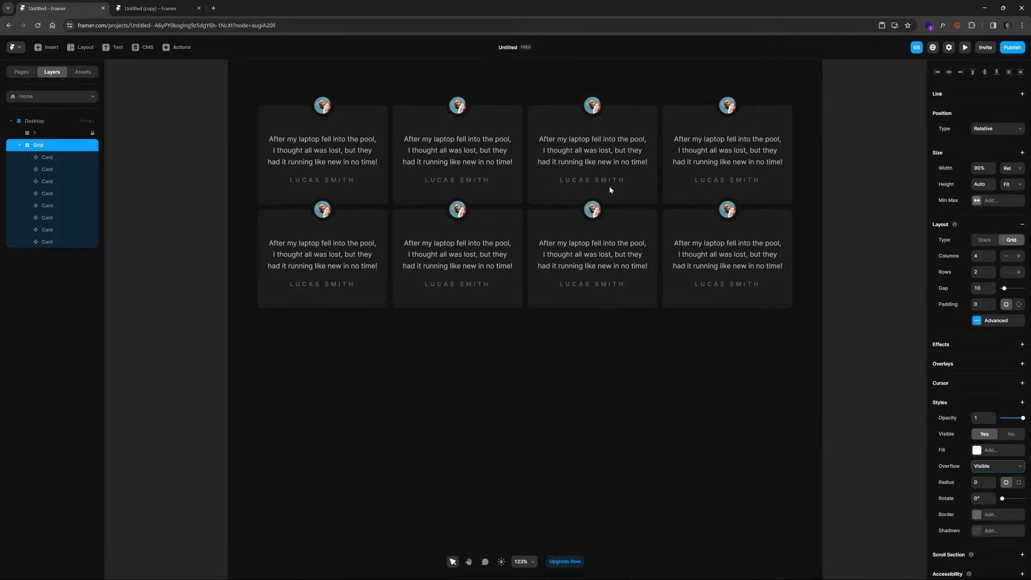
Delete the first testimonial card in the grid's upper row
left_click(580, 228)
key("v")
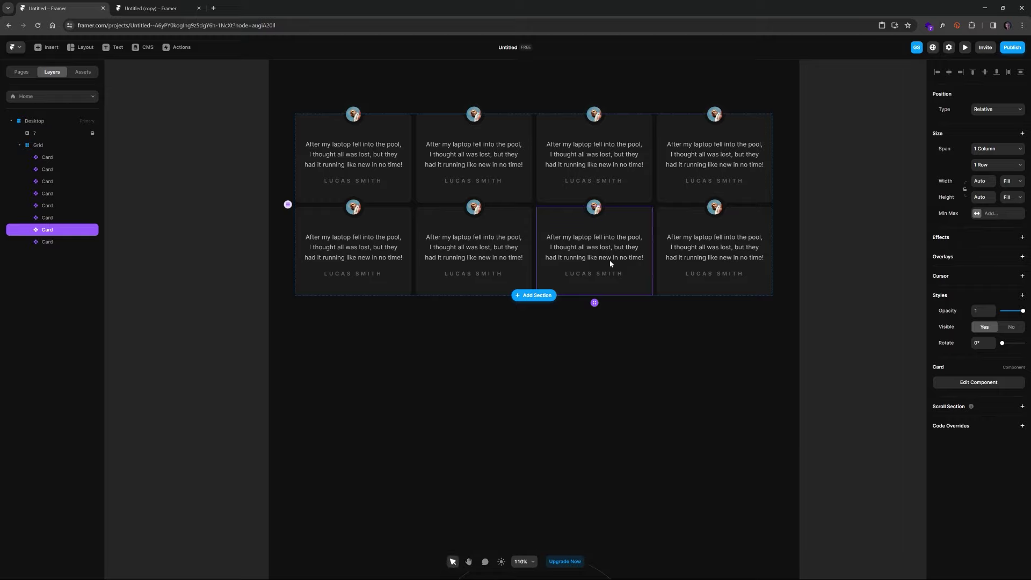
left_click(393, 171)
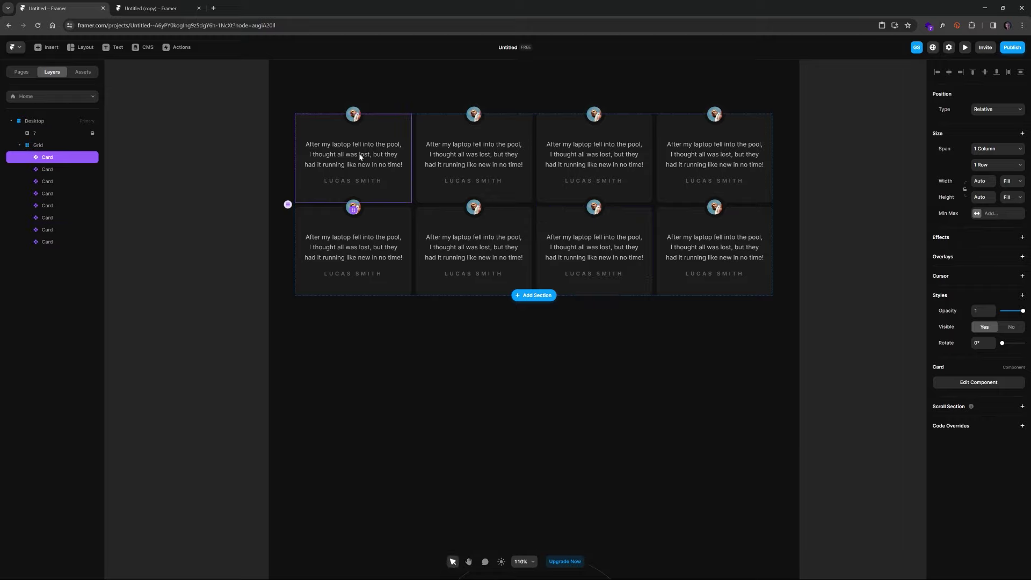
key("Delete")
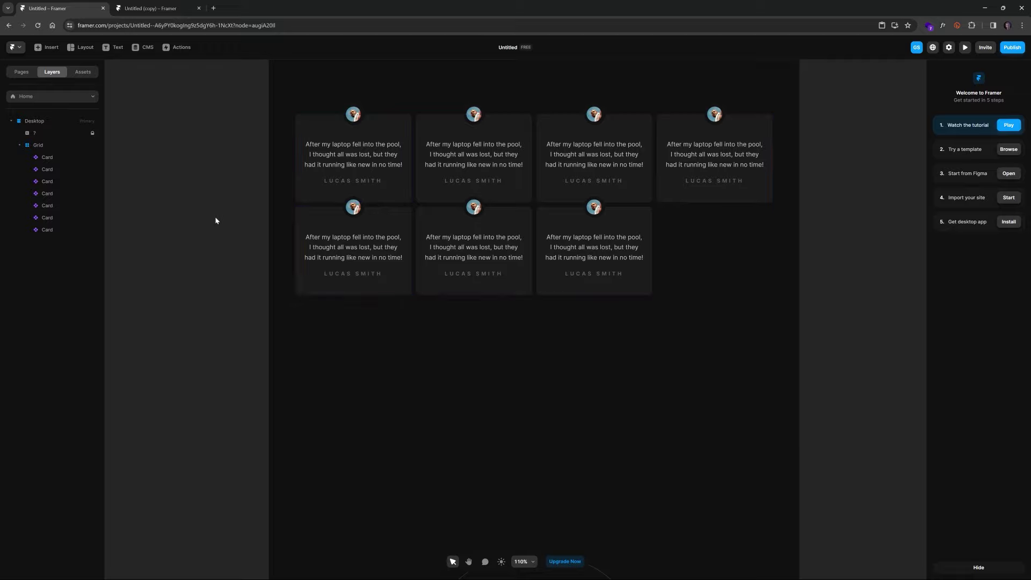
Draw a frame about 218 by 183 in the Desktop breakpoint, remove its fill and make it the grid's first item
key("f")
left_click_drag(432, 335, 532, 416)
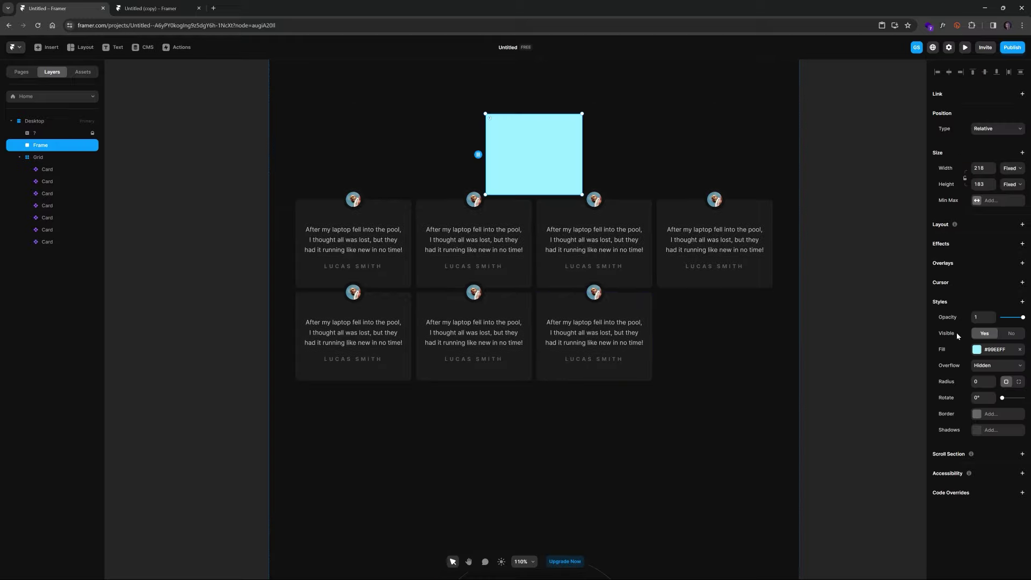
left_click(1020, 351)
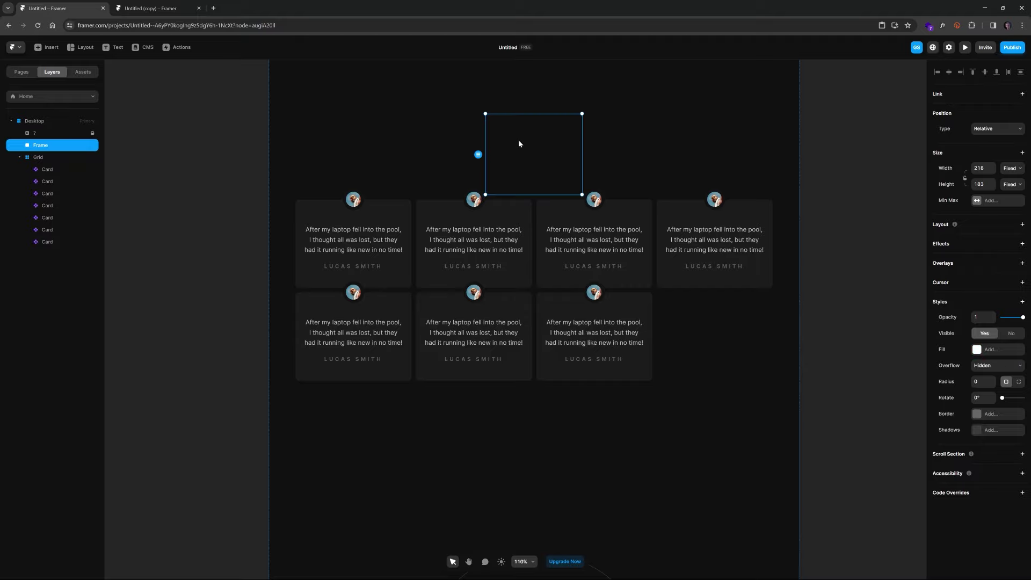
left_click_drag(518, 140, 456, 147)
left_click_drag(40, 145, 39, 166)
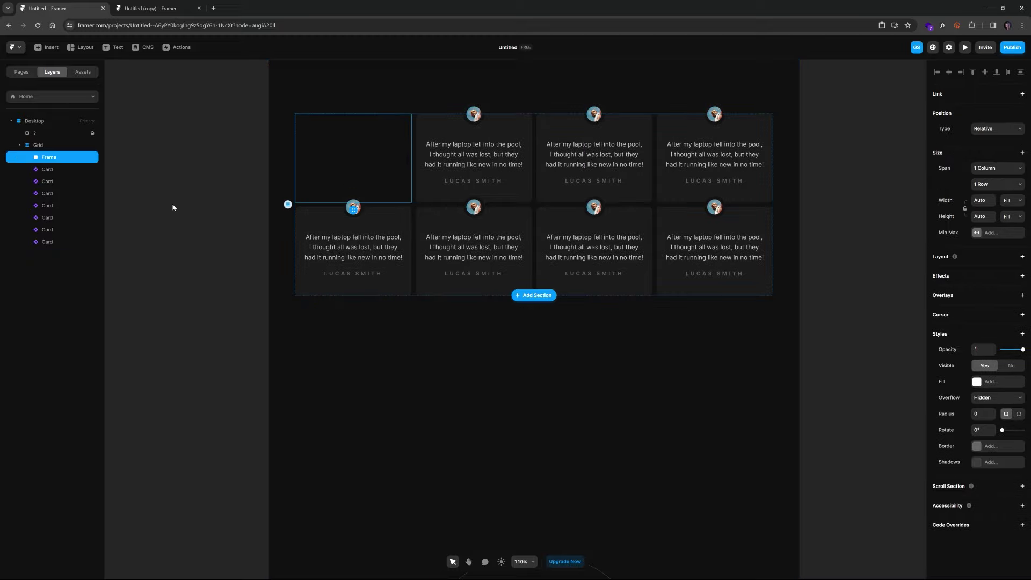
Replace the last card of the grid's upper row with a duplicate of the empty frame
left_click(733, 165)
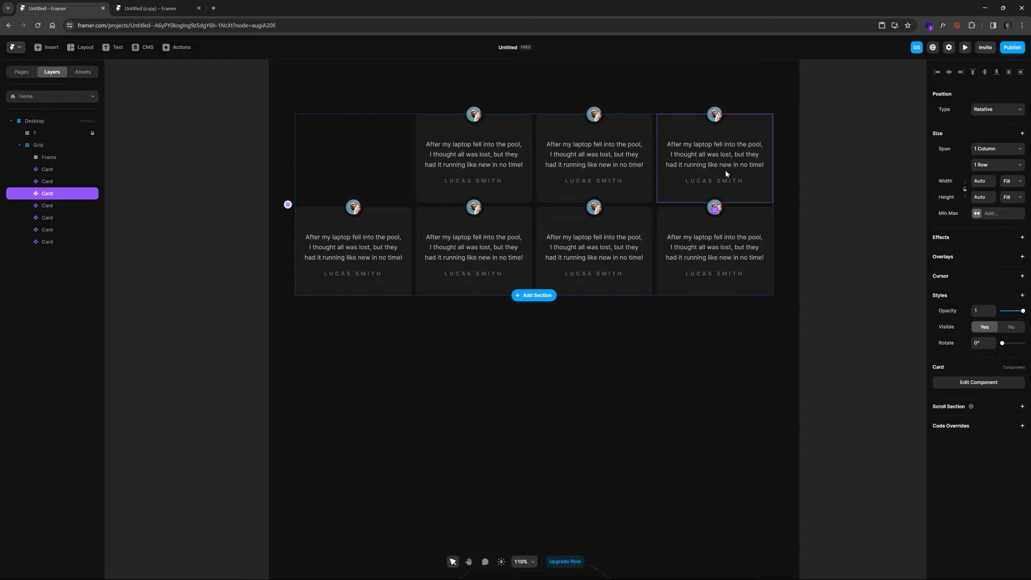
key("Delete")
left_click(51, 157)
key("ctrl+d")
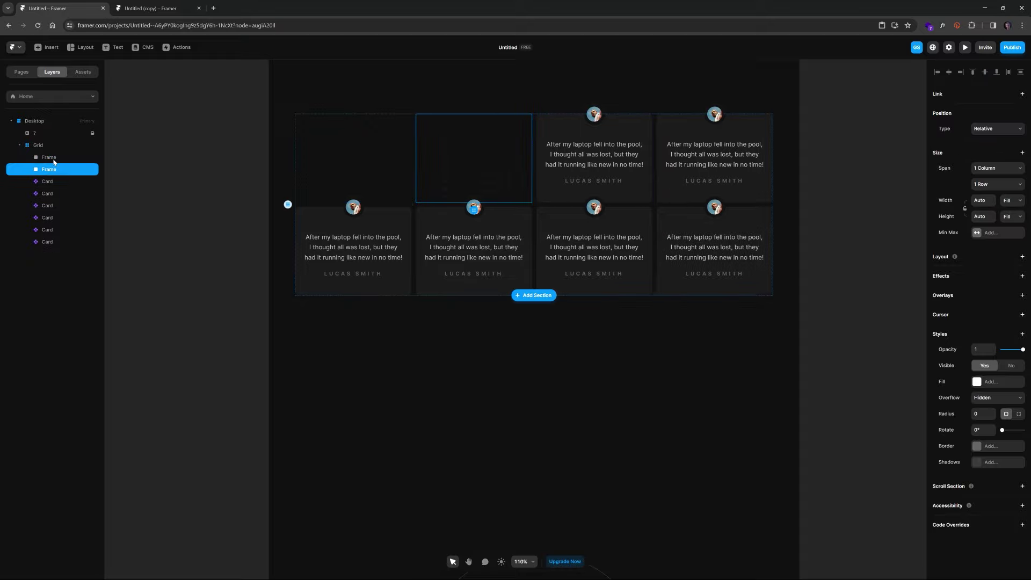
left_click_drag(49, 170, 52, 203)
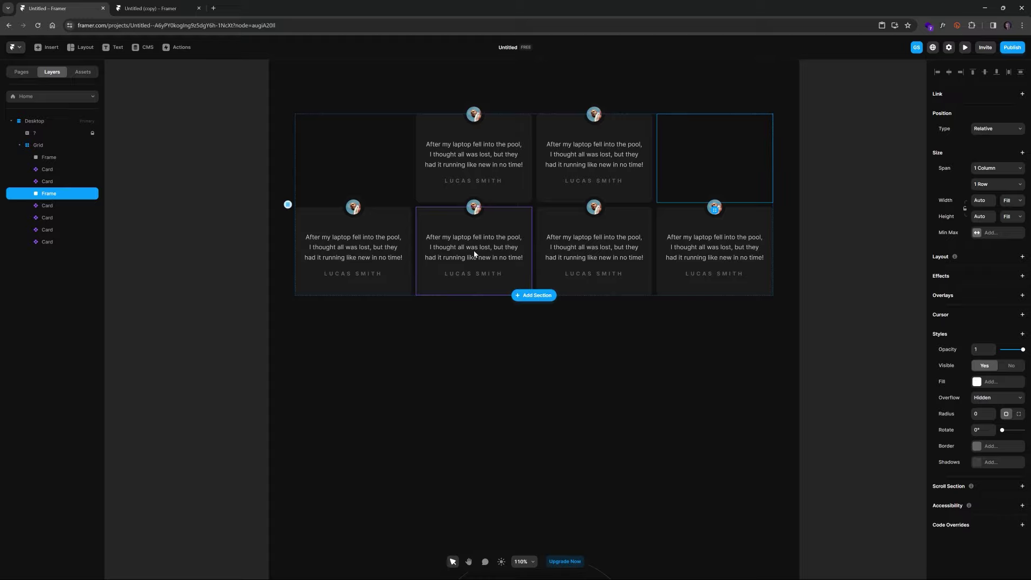
Delete two cards from the grid's lower row and place a duplicate of the empty frame between the remaining two
left_click(500, 250)
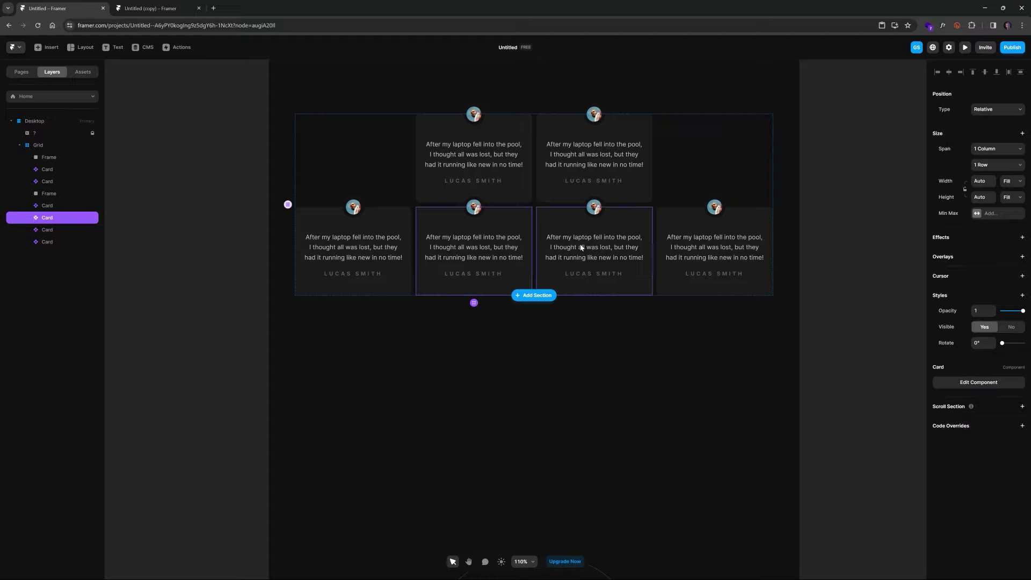
key("Delete")
key("Delete")
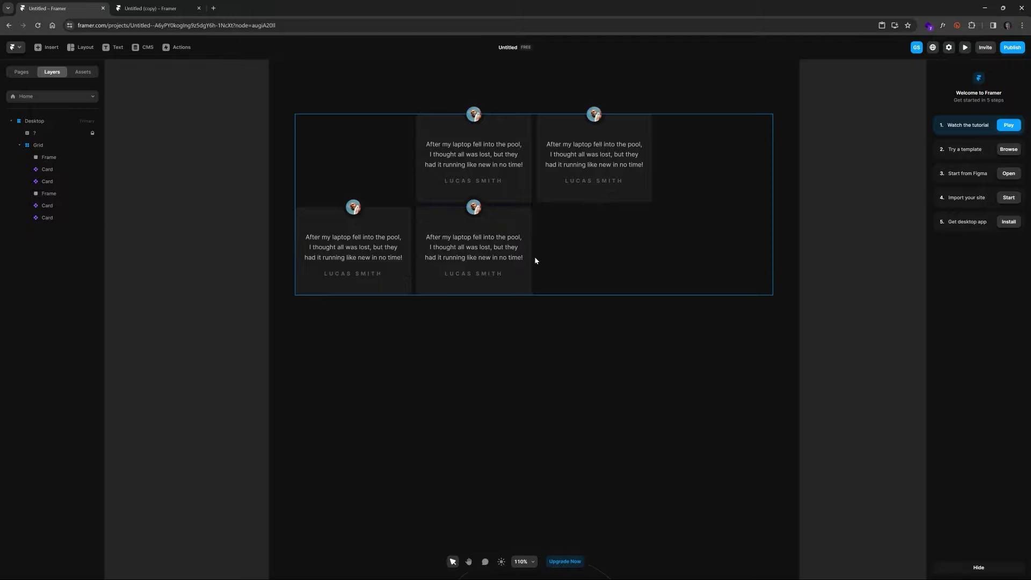
left_click(50, 194)
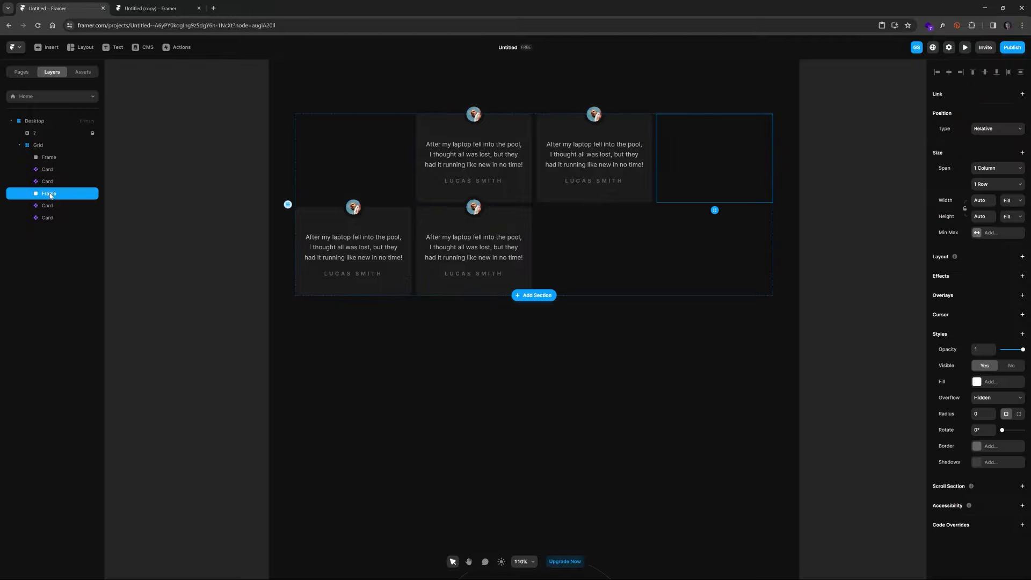
key("ctrl+d")
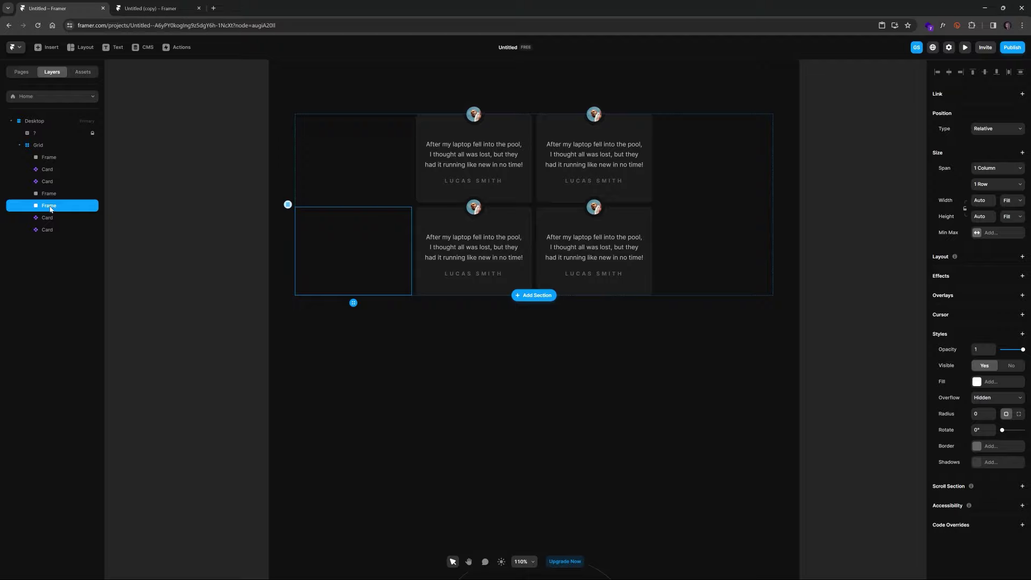
left_click_drag(52, 210, 43, 223)
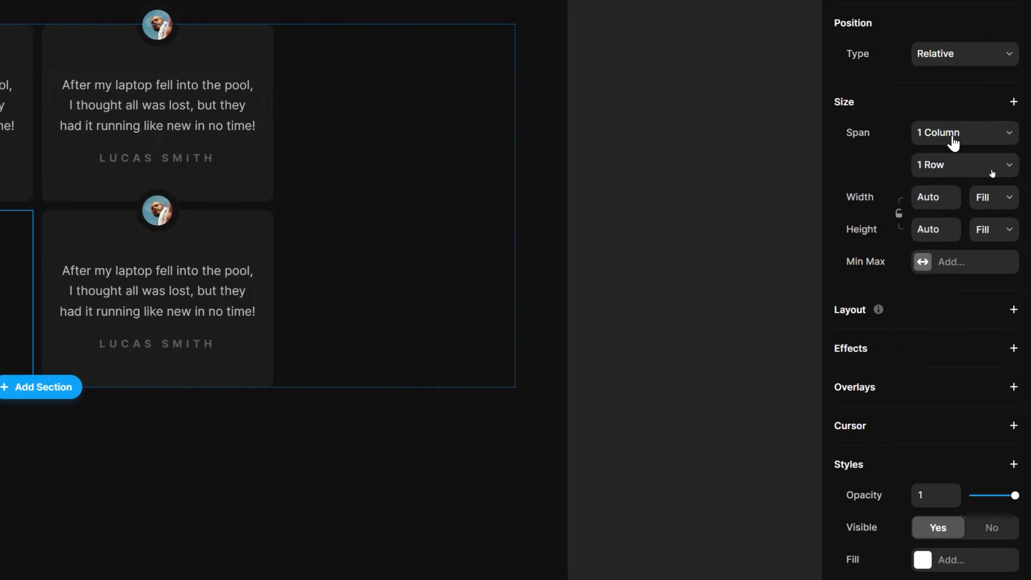
Make the empty frame in the grid's lower row span 2 columns
left_click(953, 142)
left_click(952, 159)
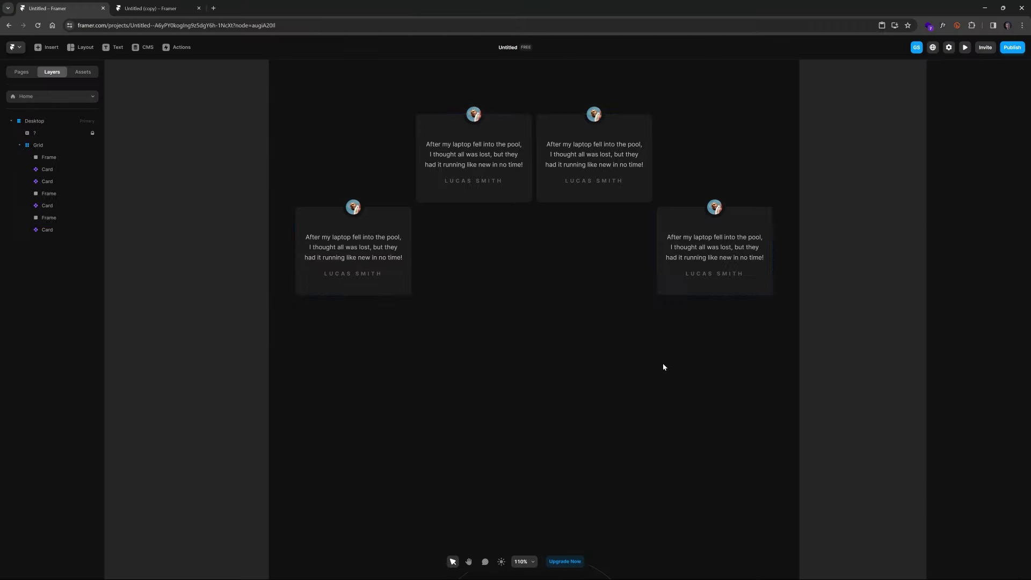
scroll(604, 328, "up", 2)
left_click_drag(604, 329, 587, 385)
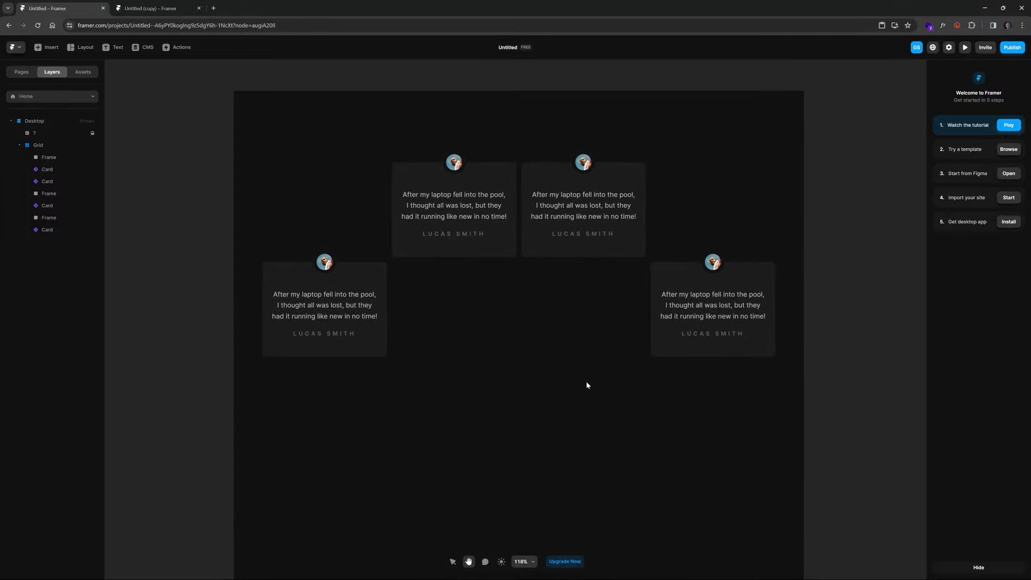
left_click(520, 262)
key("Escape")
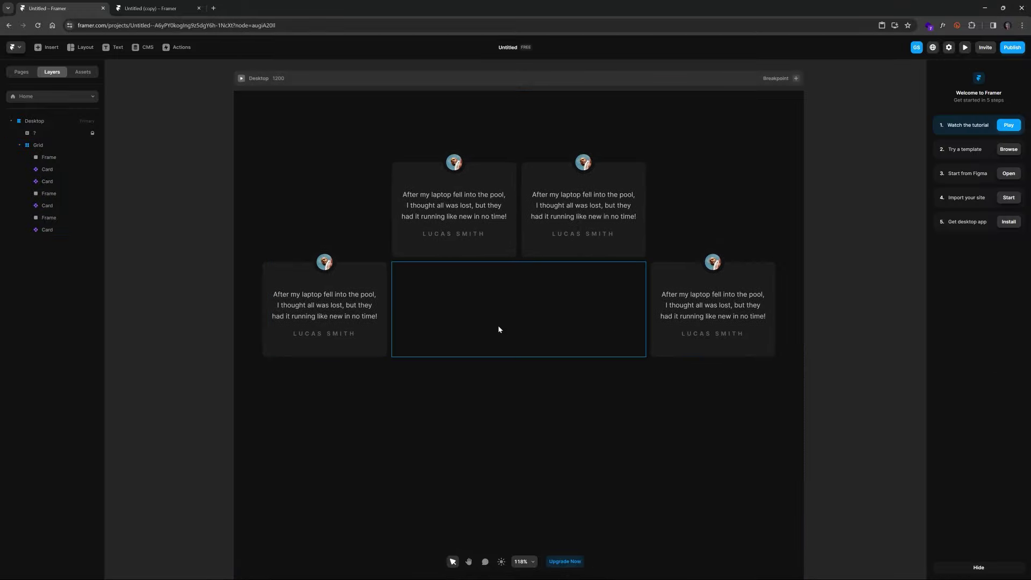
Shorten the Desktop breakpoint to a height of about 868 by moving its lower edge up
scroll(513, 311, "down", 6)
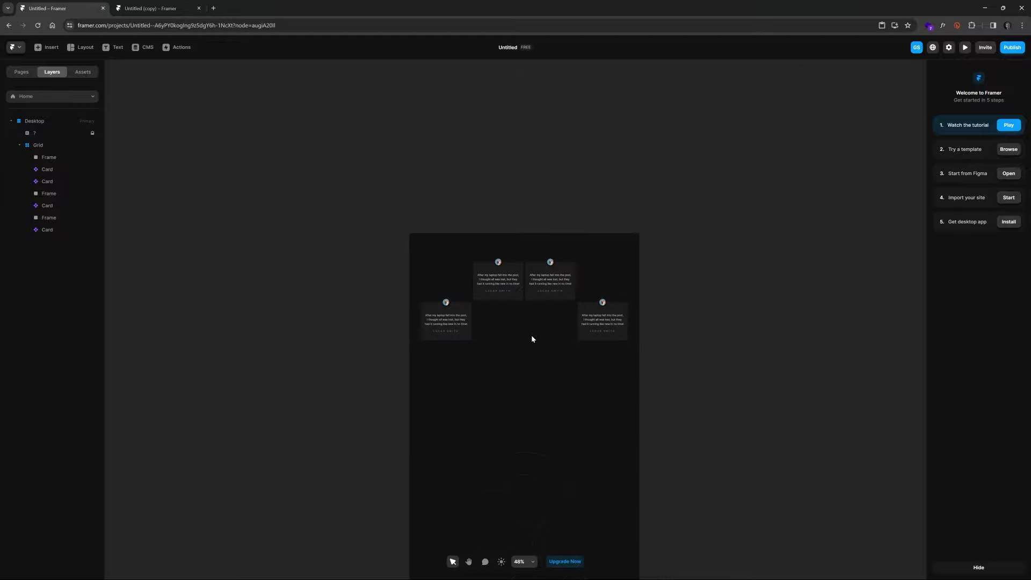
scroll(533, 340, "down", 1)
left_click(531, 267)
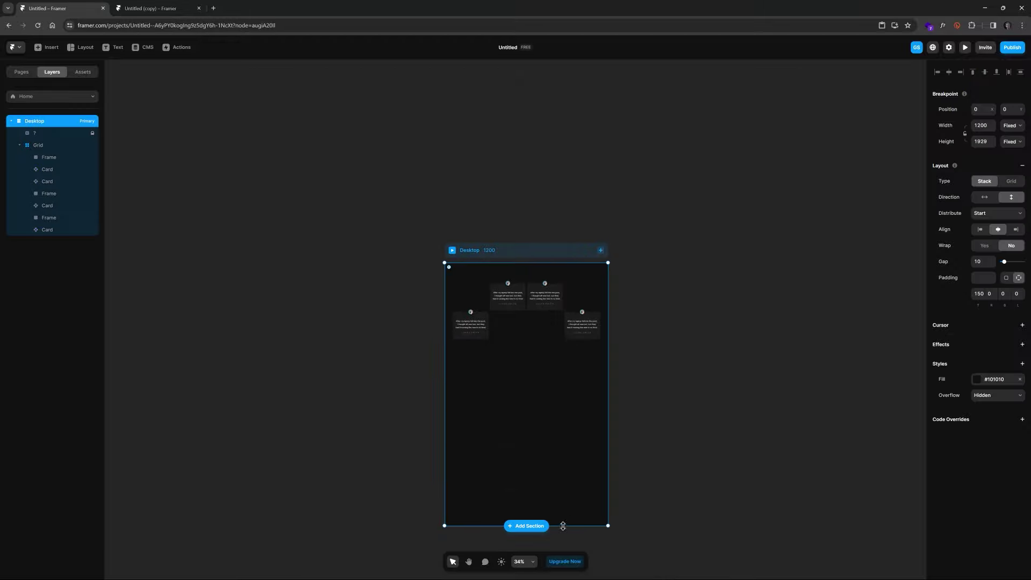
left_click_drag(563, 525, 554, 381)
scroll(525, 350, "up", 6)
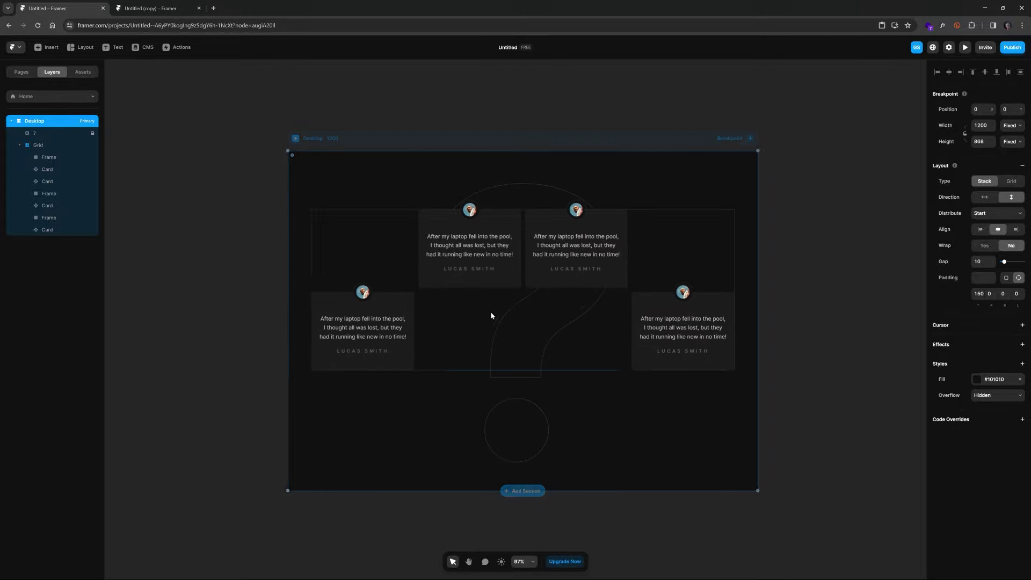
scroll(491, 315, "up", 1)
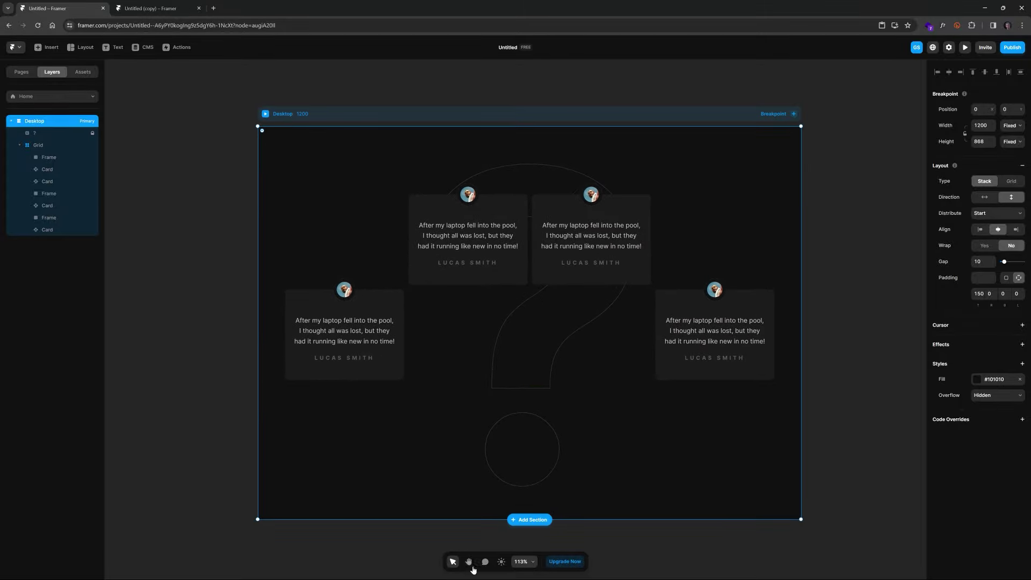
Switch to Figma and copy the "WHAT DO THEY think?" heading frame for use in Framer with a plugin
left_click(491, 570)
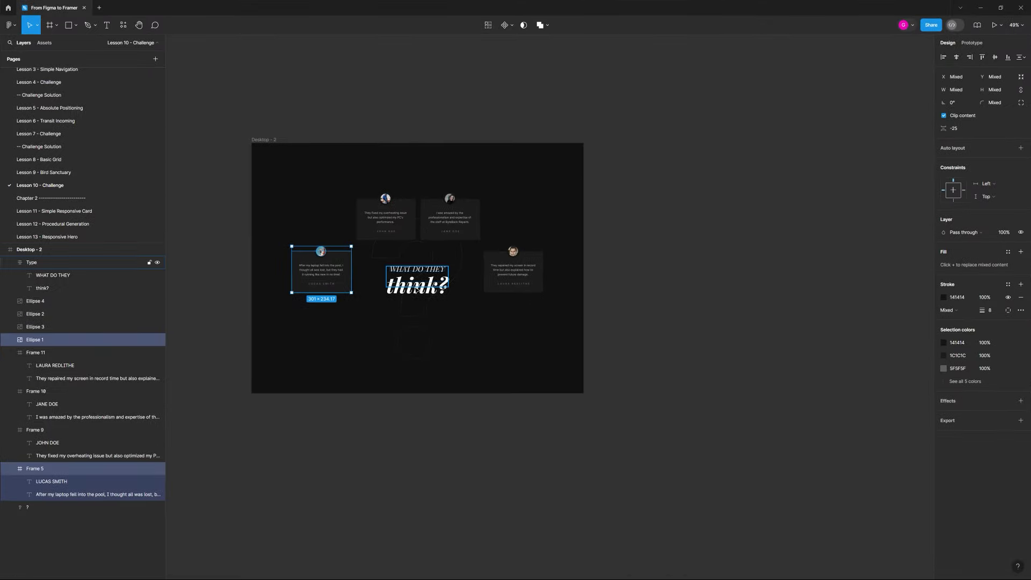
left_click(415, 287)
scroll(416, 284, "up", 5)
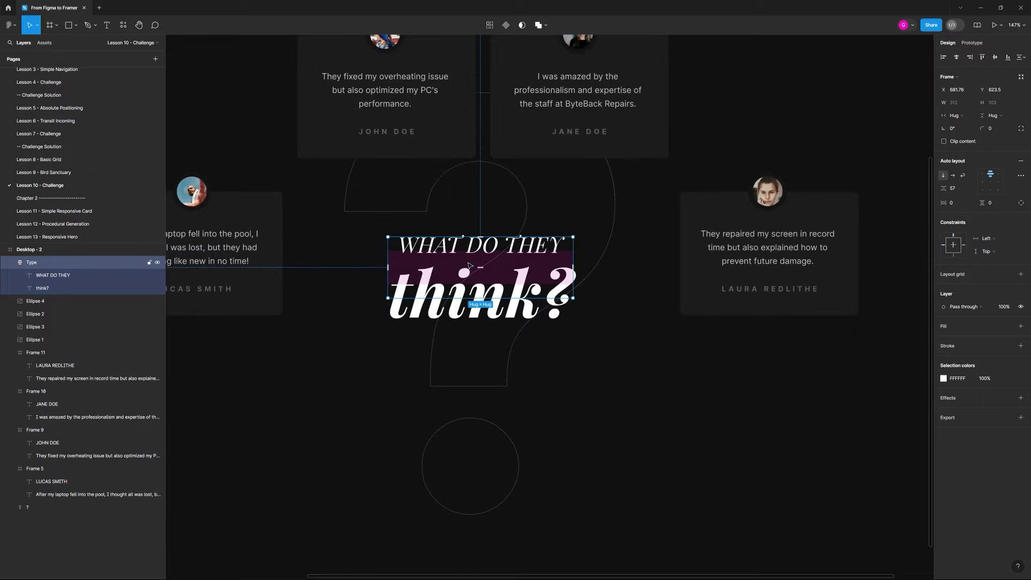
scroll(469, 264, "down", 3)
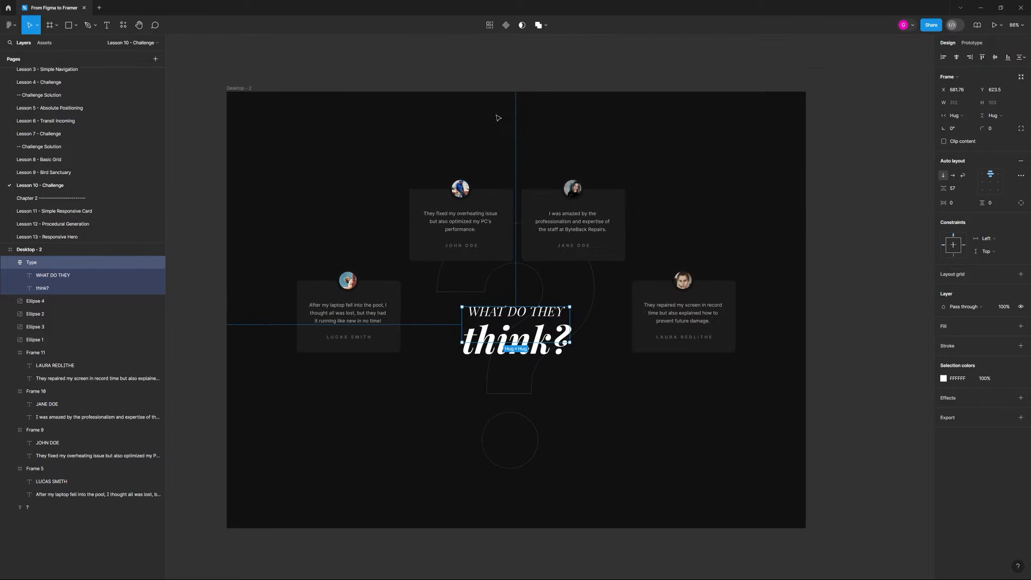
right_click(520, 76)
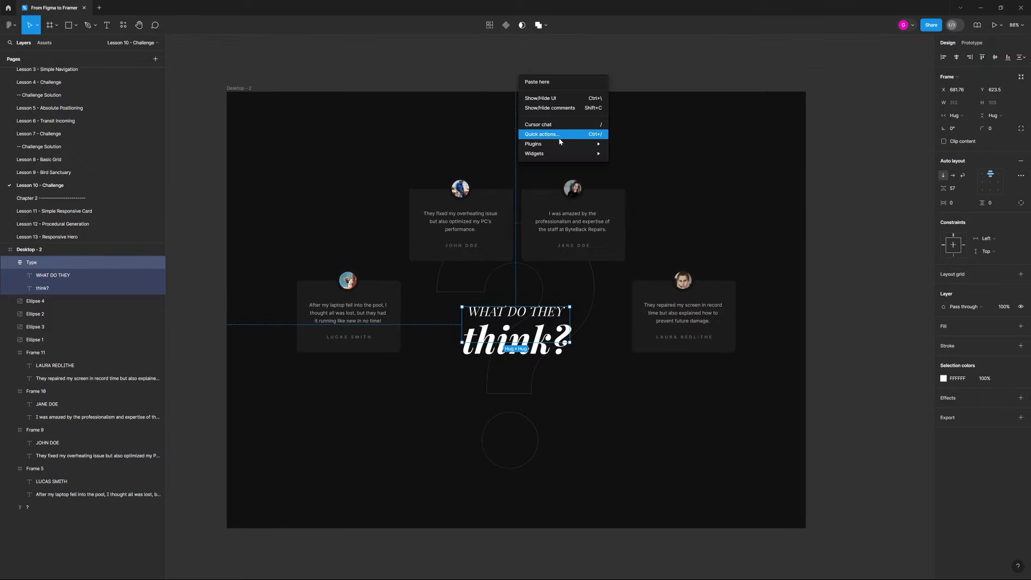
mouse_move(585, 144)
left_click(633, 155)
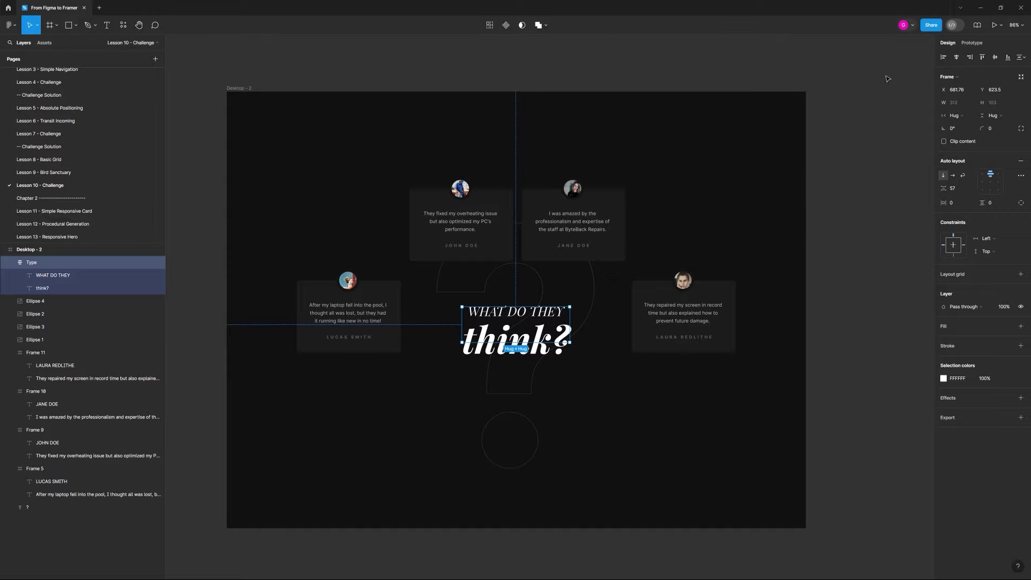
Switch back to Framer, paste the heading and nest it in the empty two-column frame of the grid's lower row
left_click(980, 8)
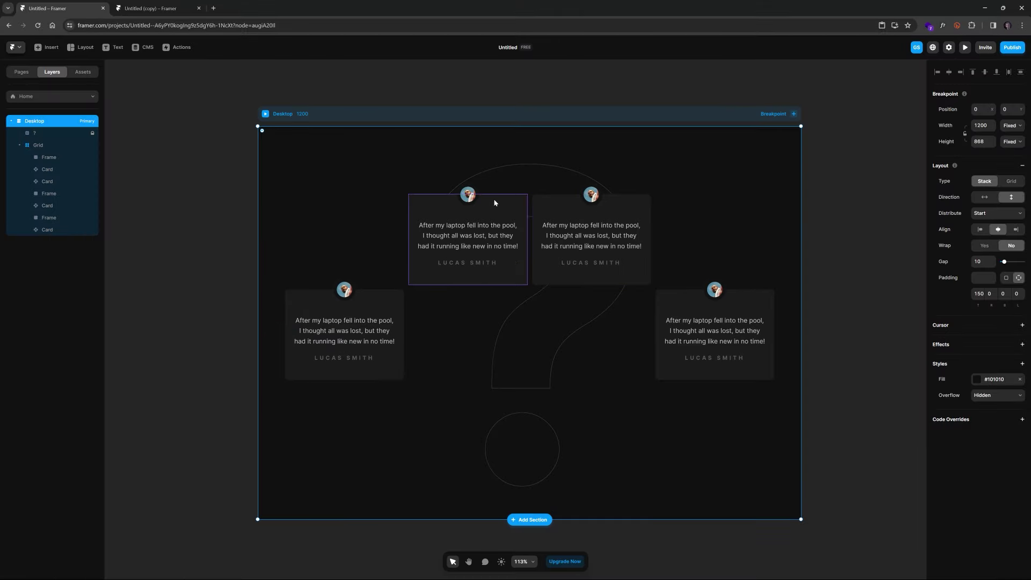
key("ctrl+v")
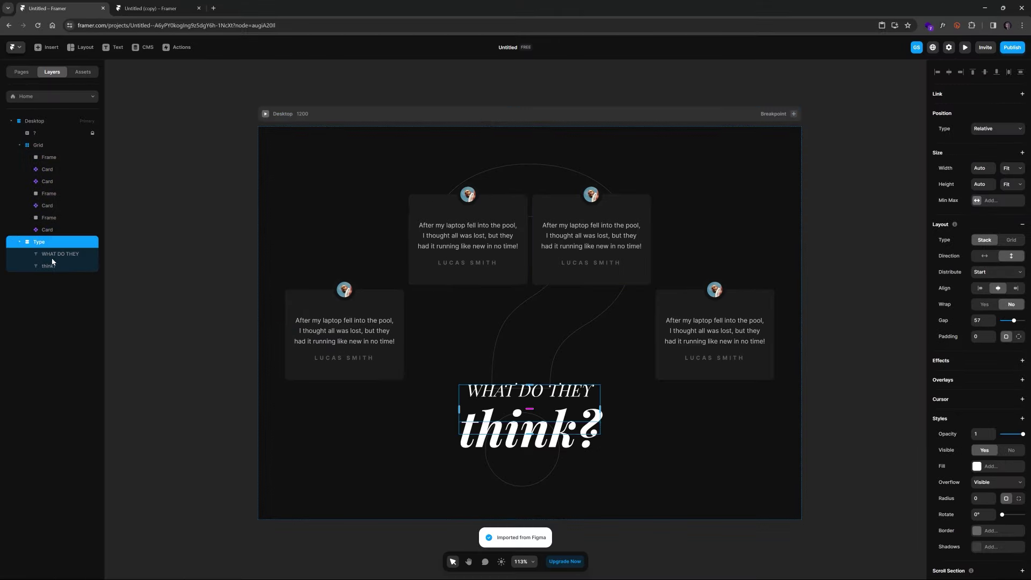
left_click(19, 242)
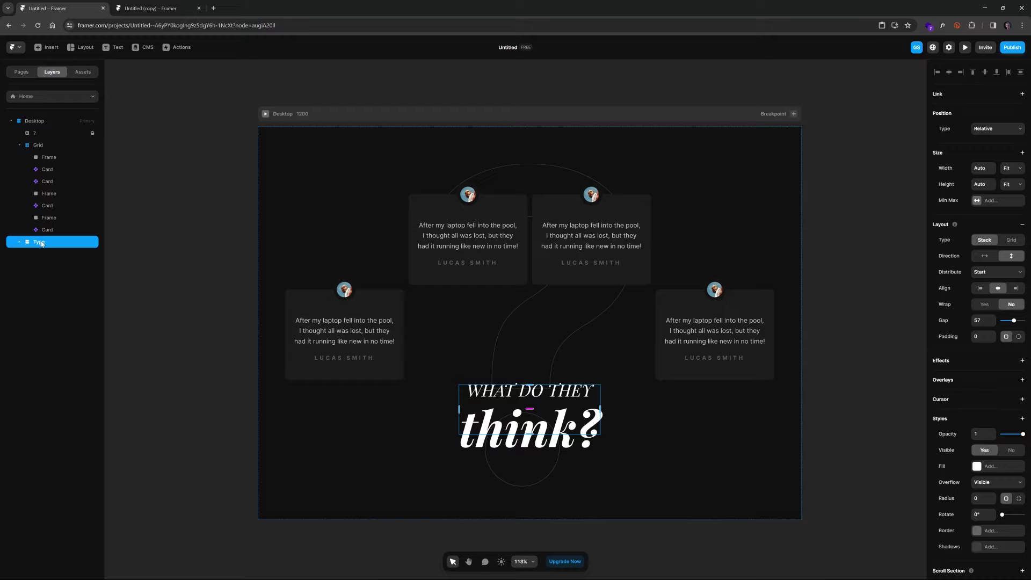
left_click(52, 218)
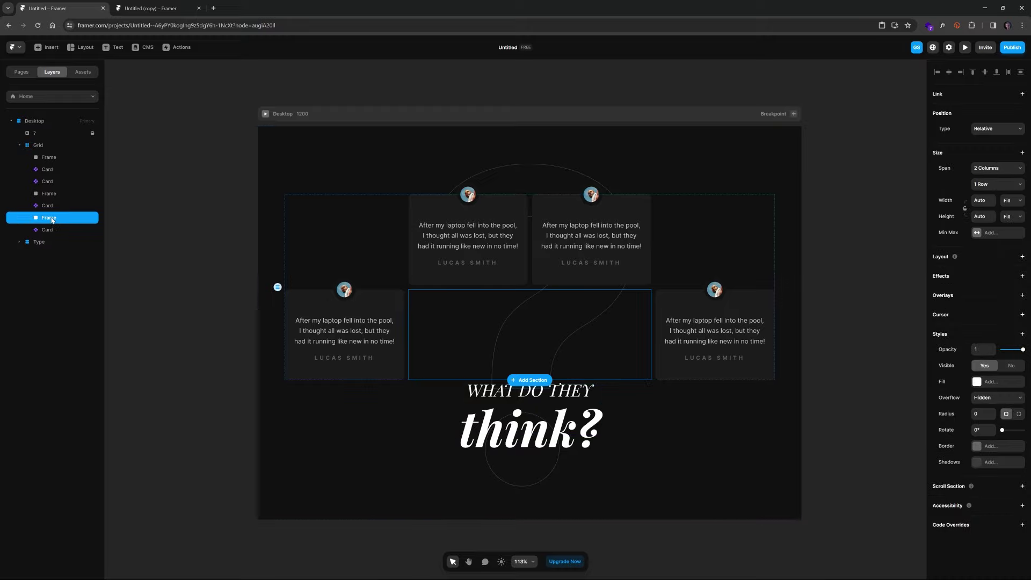
left_click_drag(39, 242, 51, 218)
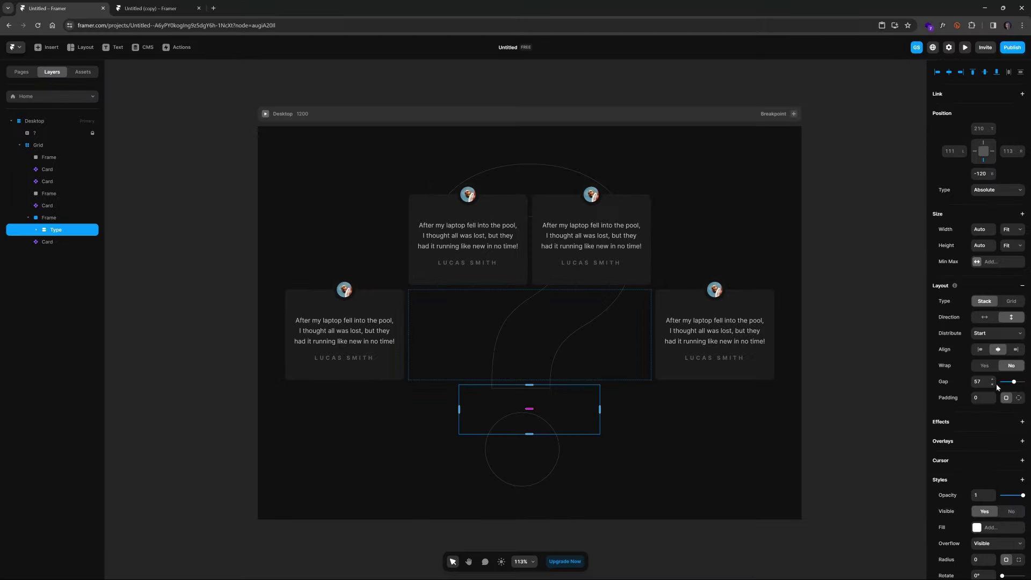
Set the heading's bottom offset to 0 and the gap between its two lines to about 37
left_click(987, 385)
type("0")
key("Return")
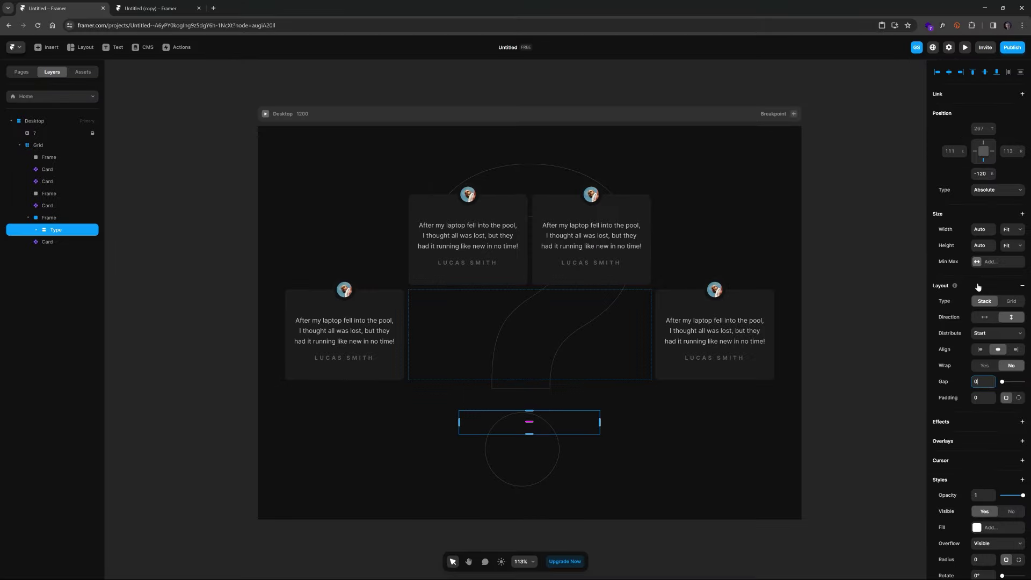
left_click(982, 174)
key("Return")
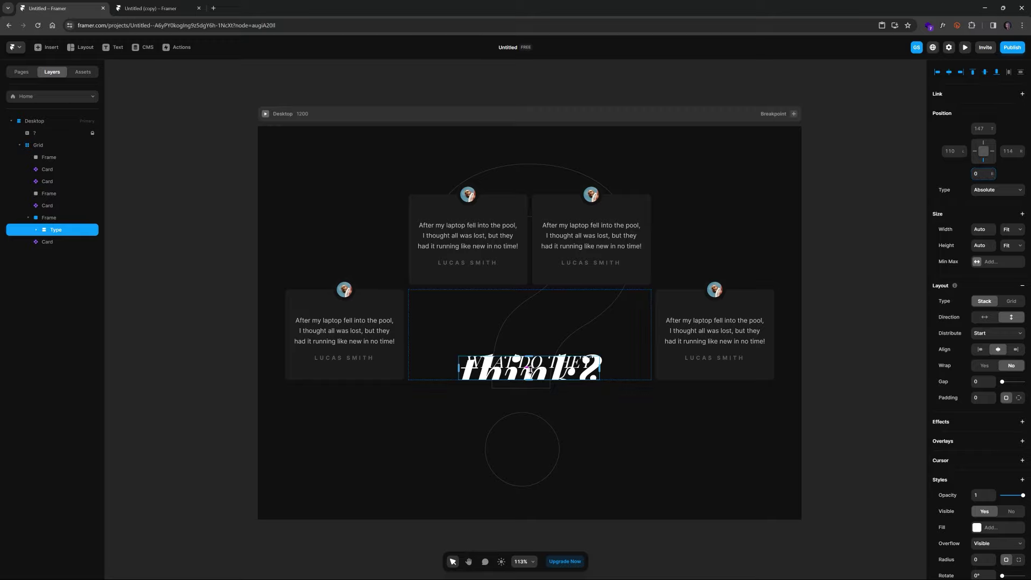
left_click_drag(529, 368, 530, 384)
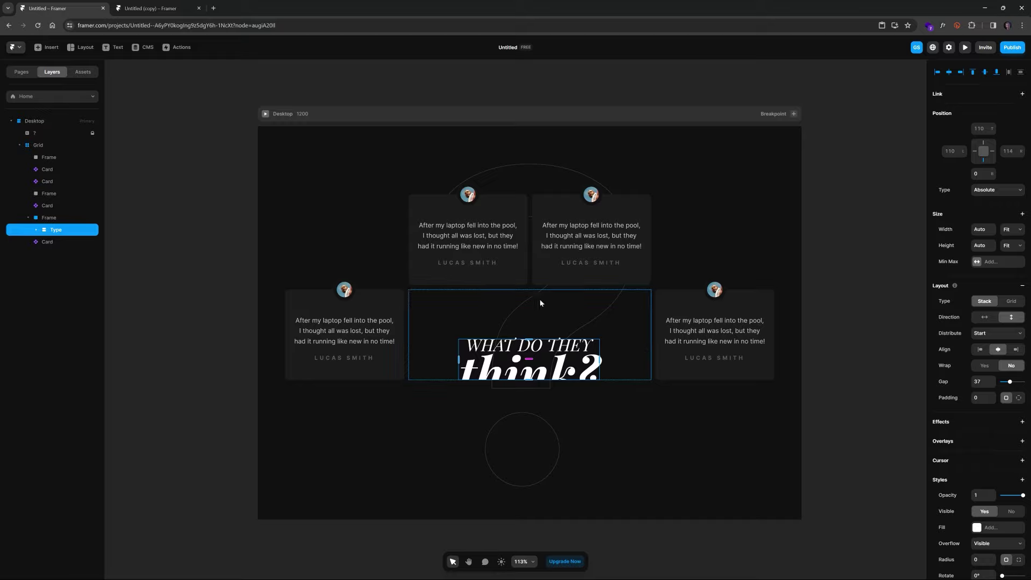
Turn the two-column frame around the heading into a centred stack with a gap of about 3
left_click(51, 222)
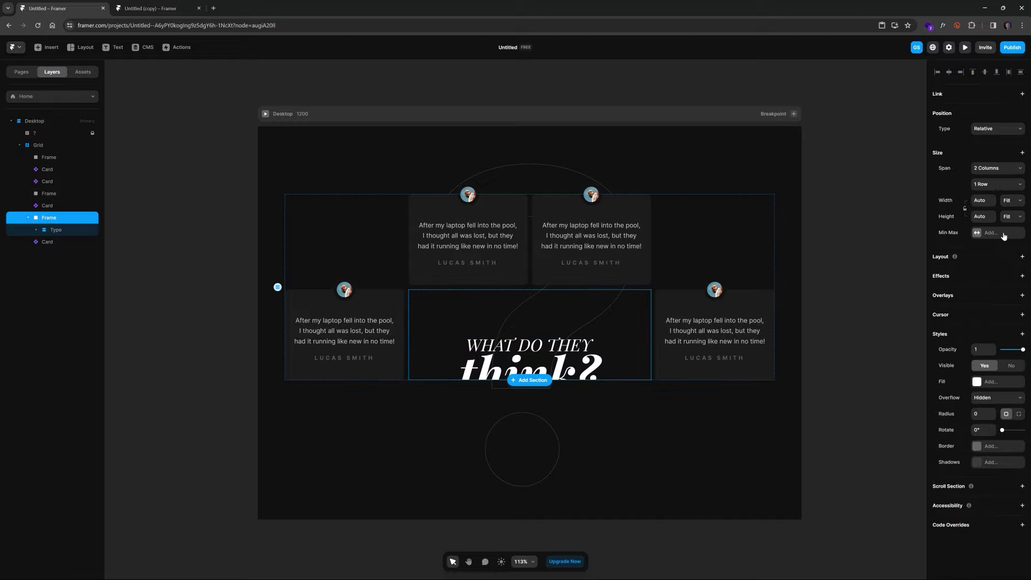
left_click(1023, 258)
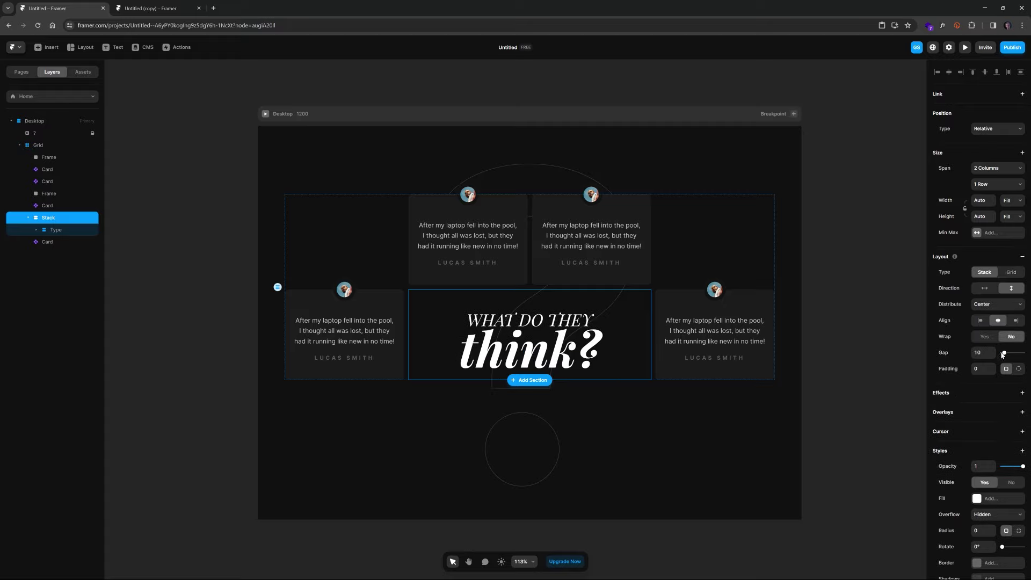
left_click_drag(1005, 355, 1002, 354)
Try a larger bottom padding on the heading's stack and return it to 0
left_click(1018, 369)
left_click(1004, 385)
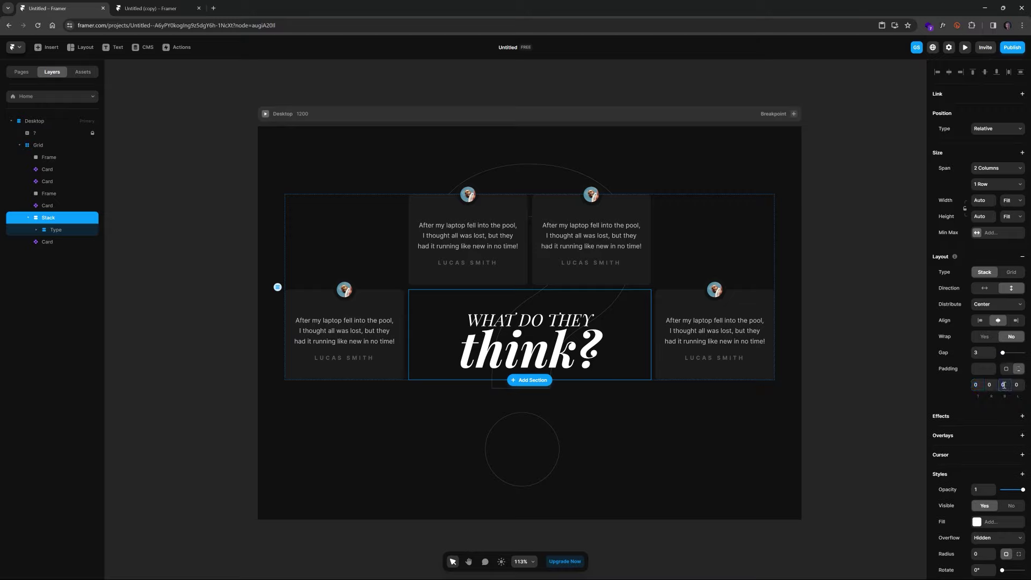
type("4")
key("Up")
key("Up")
key("Up")
key("Up")
key("Up")
key("Up")
key("Up")
key("Up")
key("Up")
key("Up")
key("Up")
key("Up")
key("Up")
key("Up")
key("Up")
key("Up")
key("Up")
key("Up")
key("Up")
key("Up")
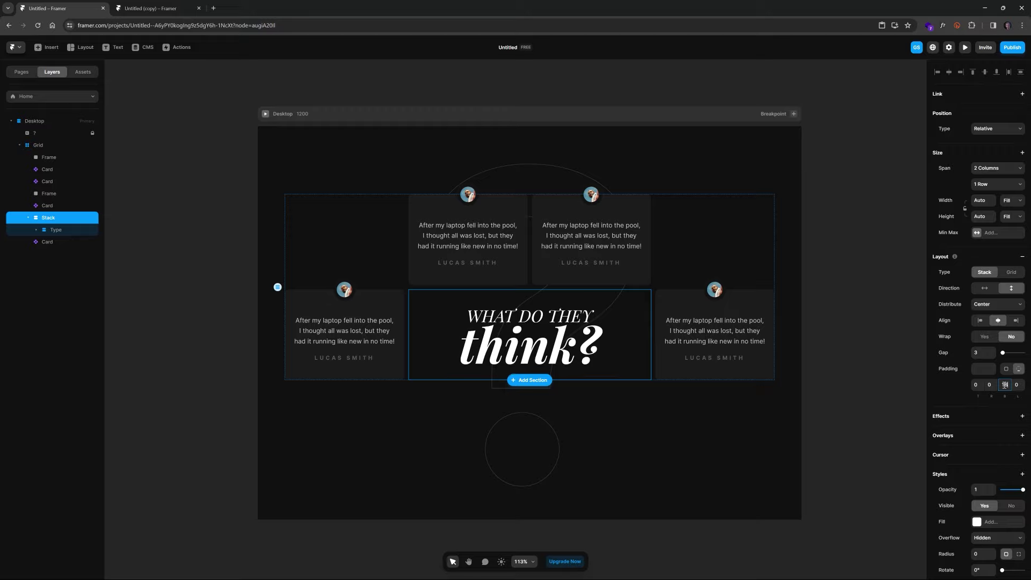
key("Down")
key("Down")
key("Down")
key("Down")
key("Down")
key("Down")
key("Down")
key("Down")
key("Down")
key("Down")
key("Down")
key("Down")
key("Down")
key("Down")
key("Down")
key("Down")
key("Down")
key("Down")
key("Down")
key("Down")
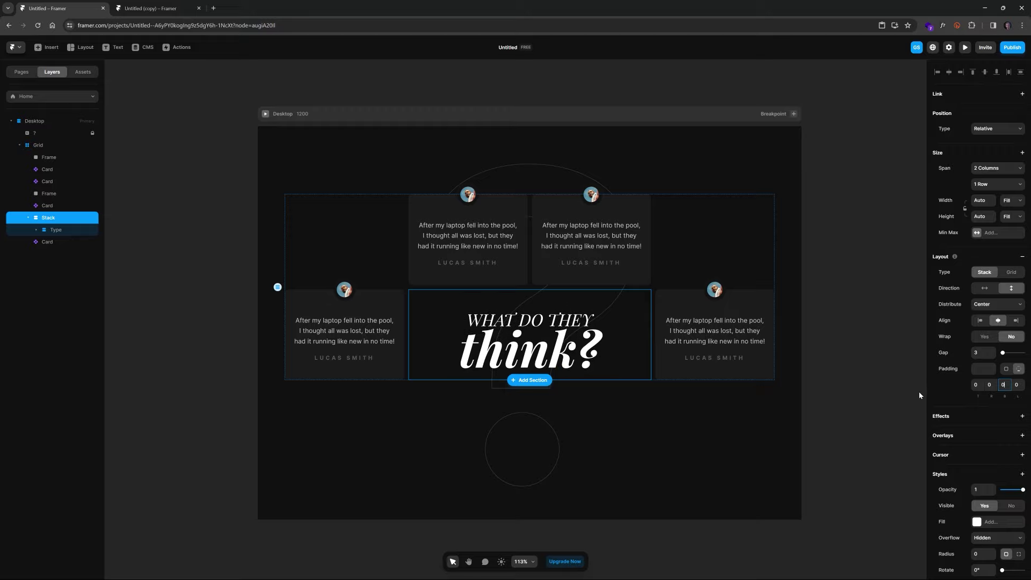
Widen the gap between the heading's two lines to about 44
left_click(800, 386)
scroll(786, 253, "down", 3)
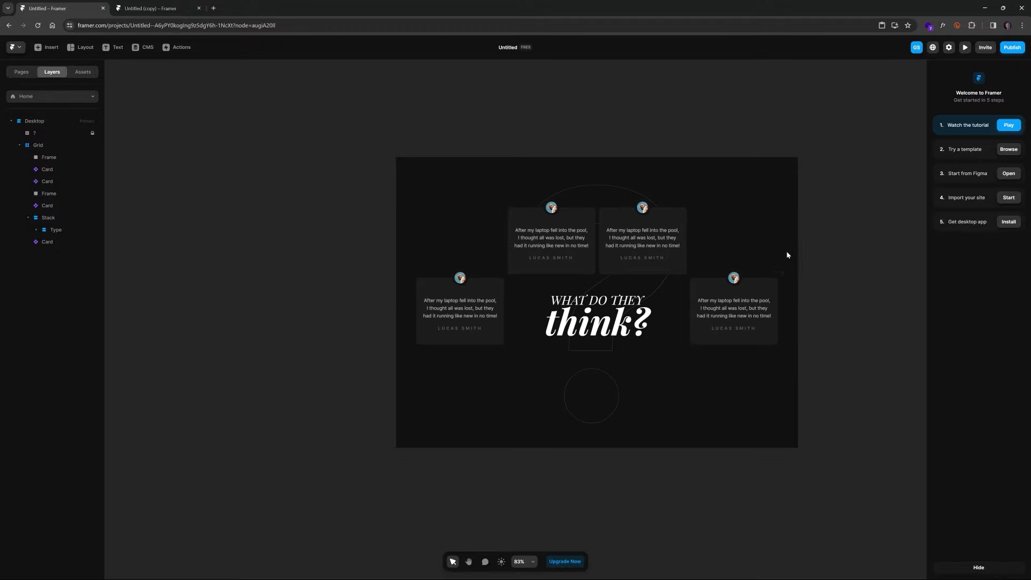
scroll(786, 255, "up", 3)
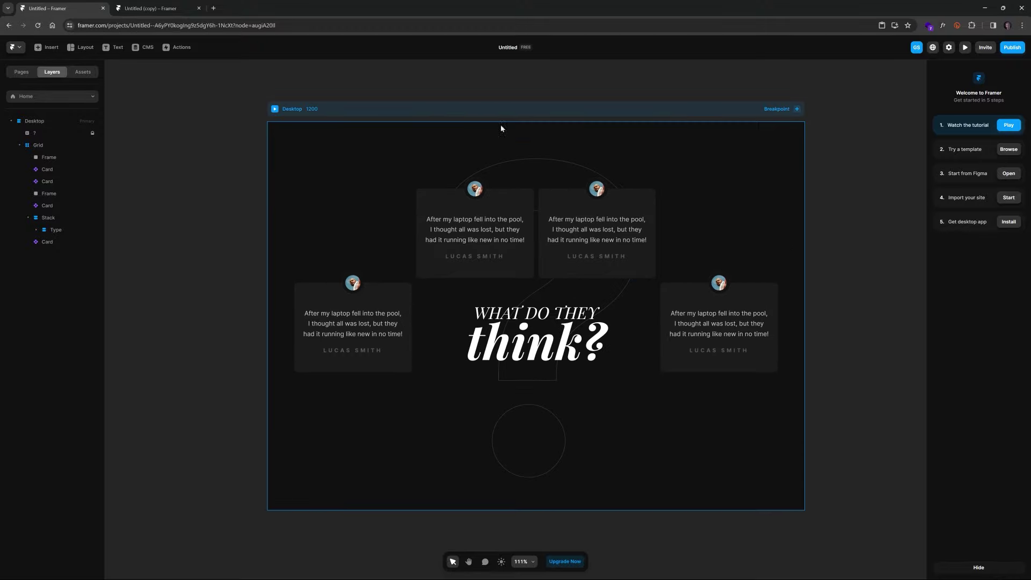
left_click(536, 327)
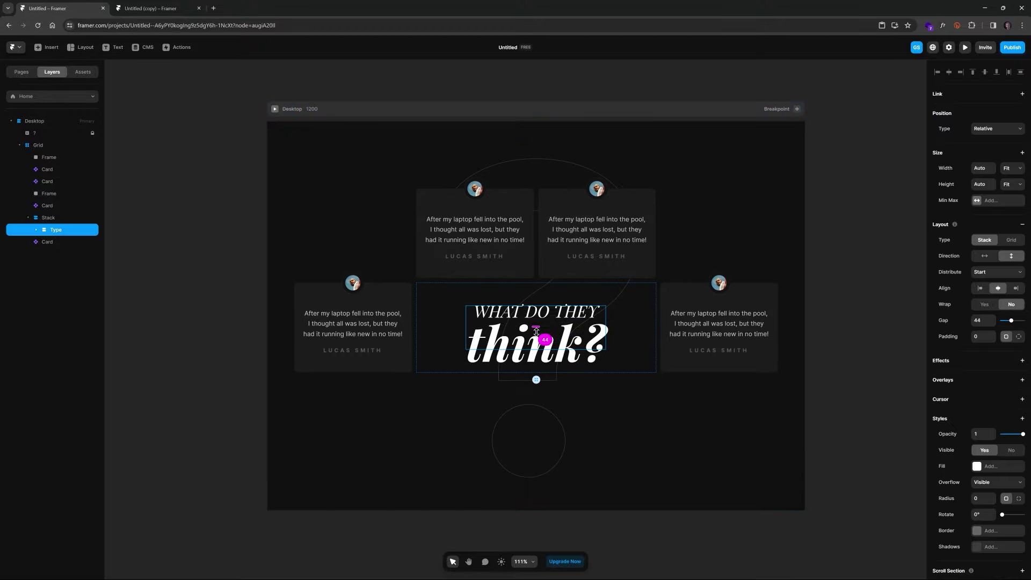
key("Escape")
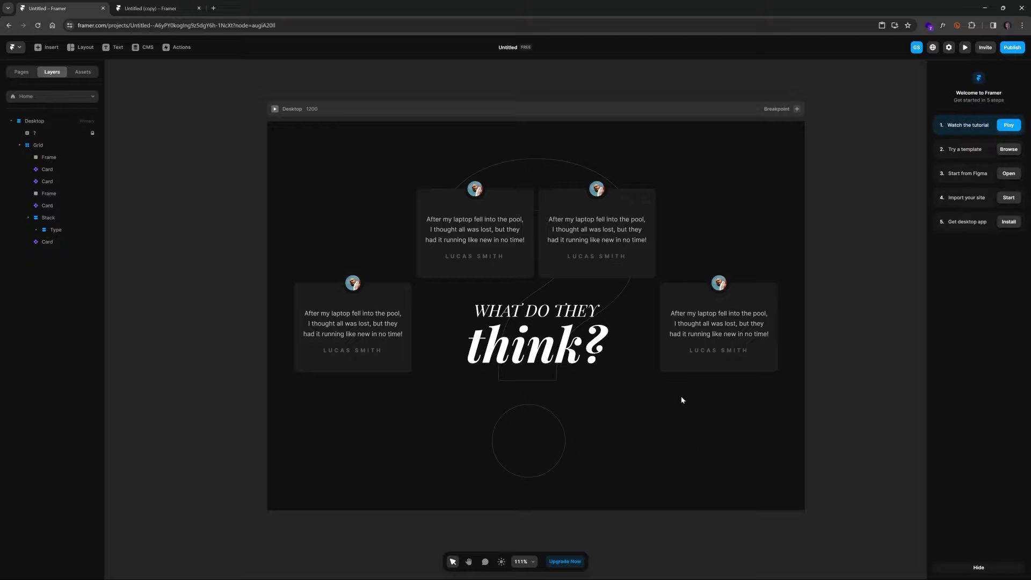
Widen the Desktop breakpoint to about 1245 and preview the page, narrowing the preview to a width of about 985
left_click(538, 114)
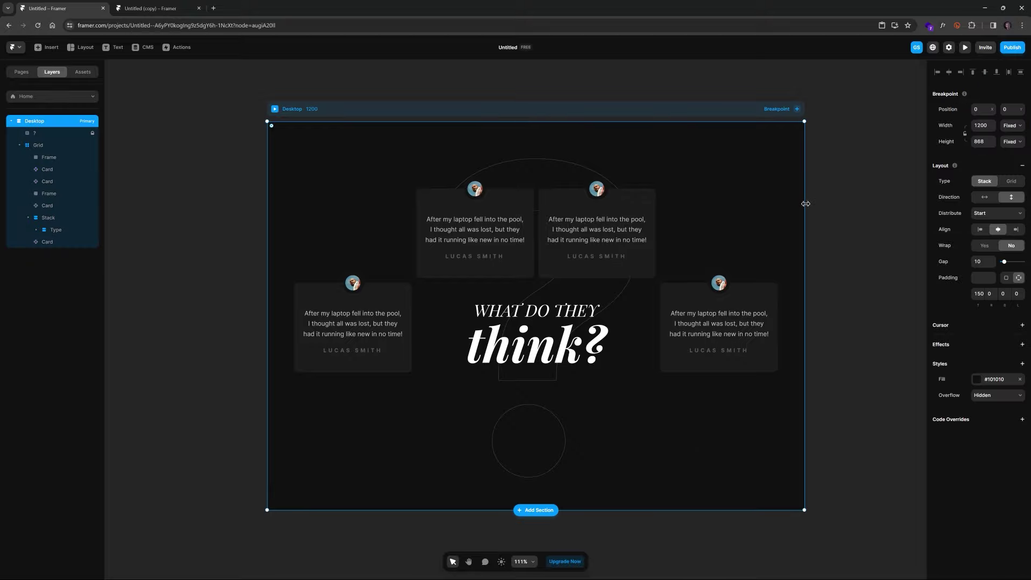
mouse_move(806, 204)
left_mouse_down()
mouse_move(915, 207)
mouse_move(825, 210)
left_mouse_up()
left_click(962, 50)
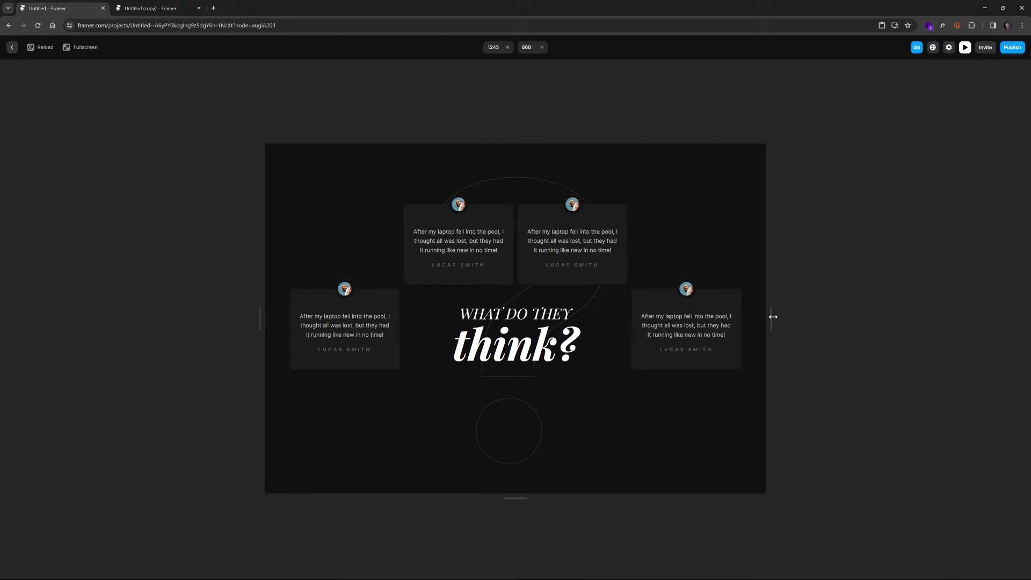
left_click_drag(773, 315, 674, 333)
left_click_drag(665, 332, 714, 337)
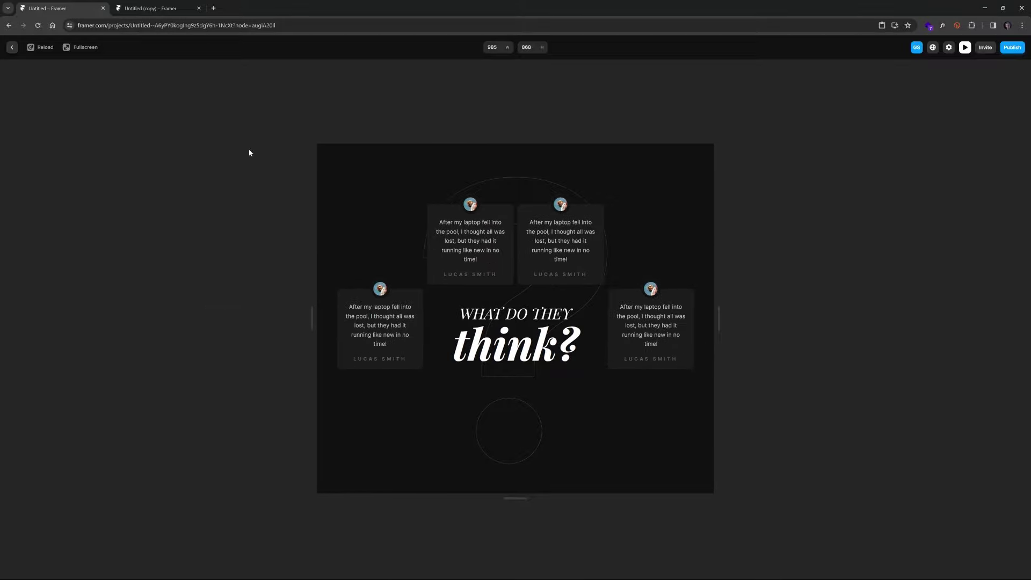
left_click(11, 48)
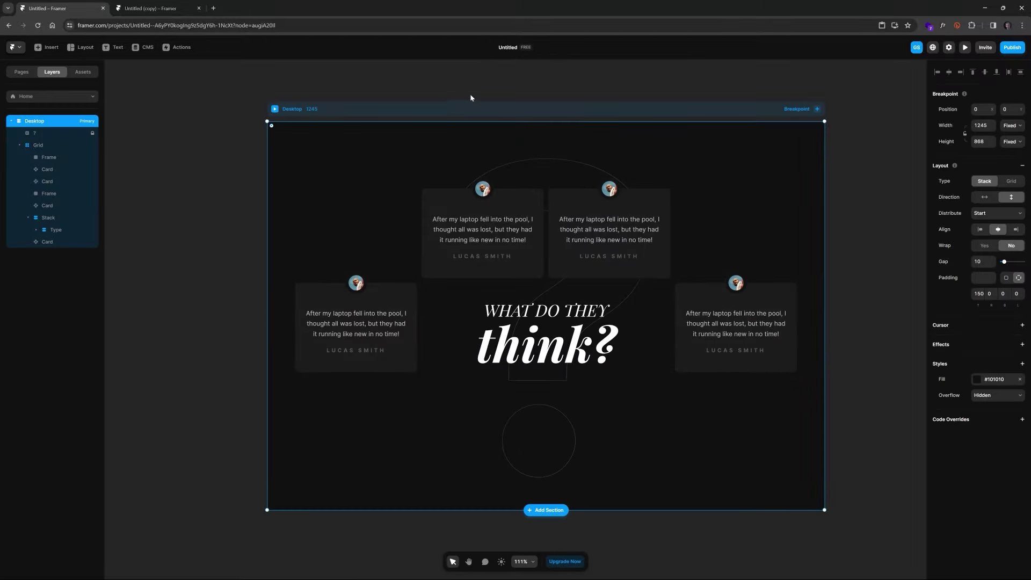
Narrow the Desktop breakpoint to a width of about 1012 and add a Tablet breakpoint of width 810
left_click(697, 113)
left_click(792, 133)
left_click_drag(827, 162, 722, 180)
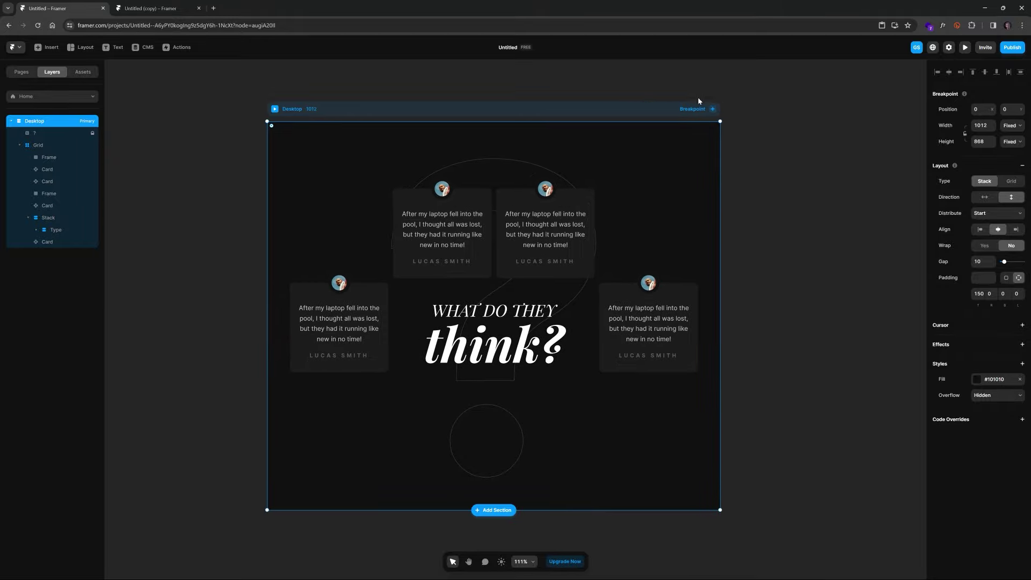
left_click(693, 109)
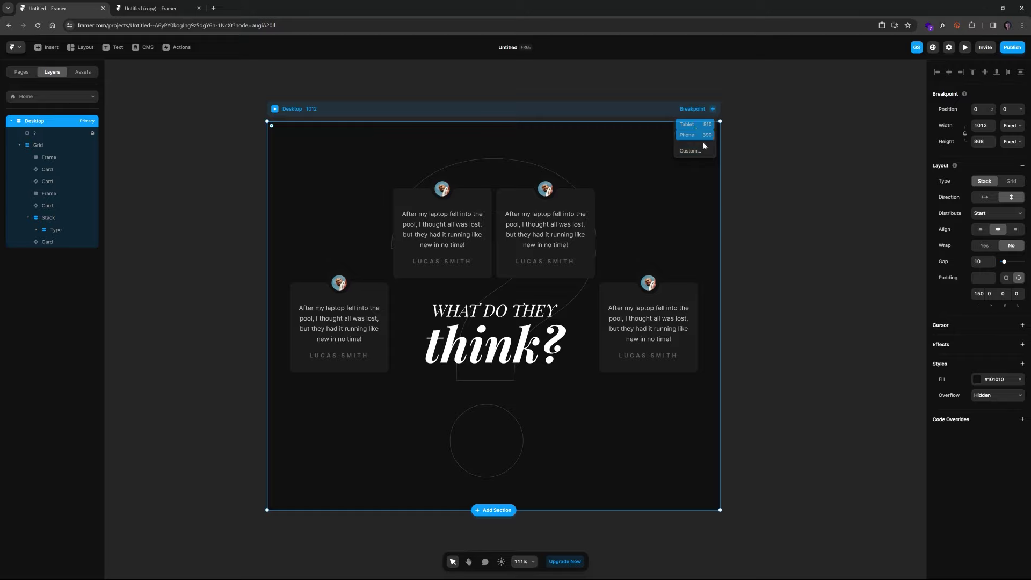
left_click(693, 125)
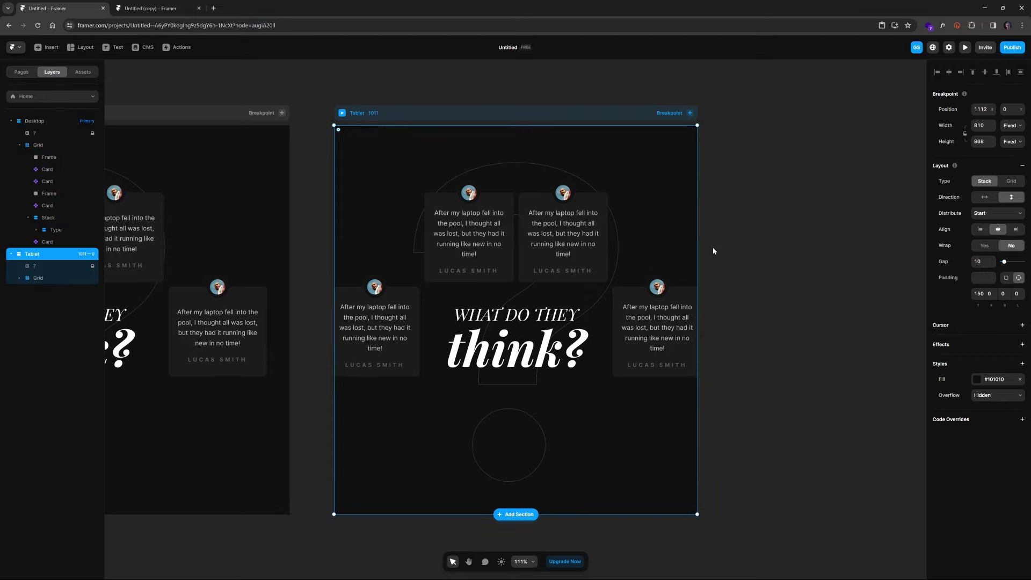
Set the card grid in the Tablet breakpoint to 2 columns
left_click(517, 286)
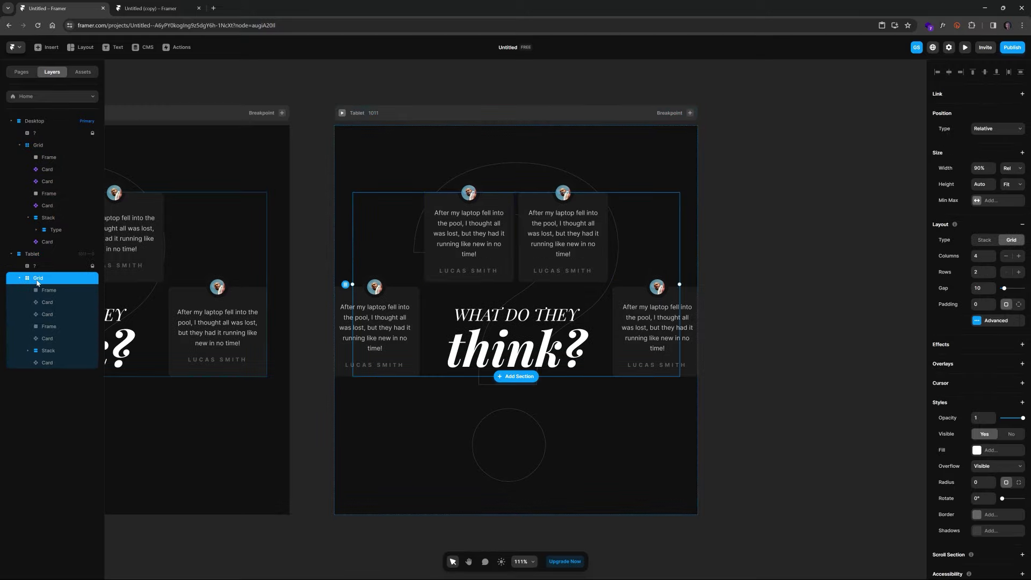
left_click(986, 257)
type("2")
key("Return")
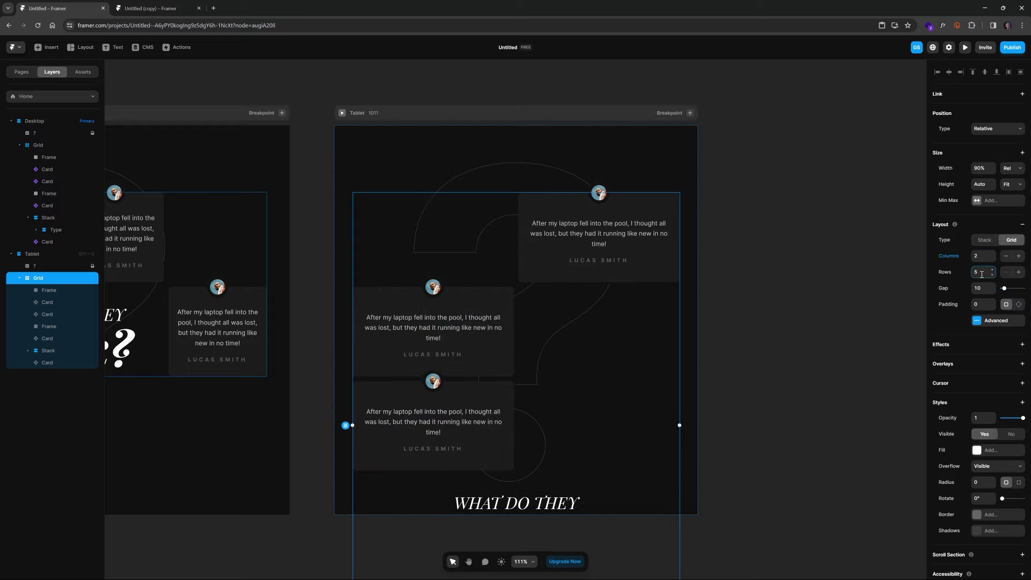
left_click(982, 272)
Hide the first empty frame of the grid in the Tablet breakpoint
left_click(47, 290)
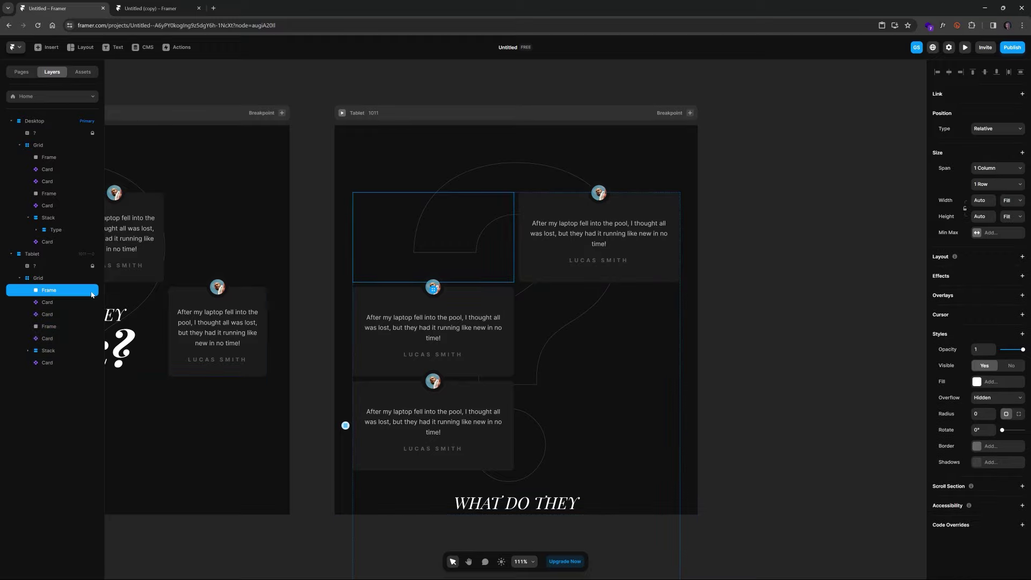
right_click(88, 291)
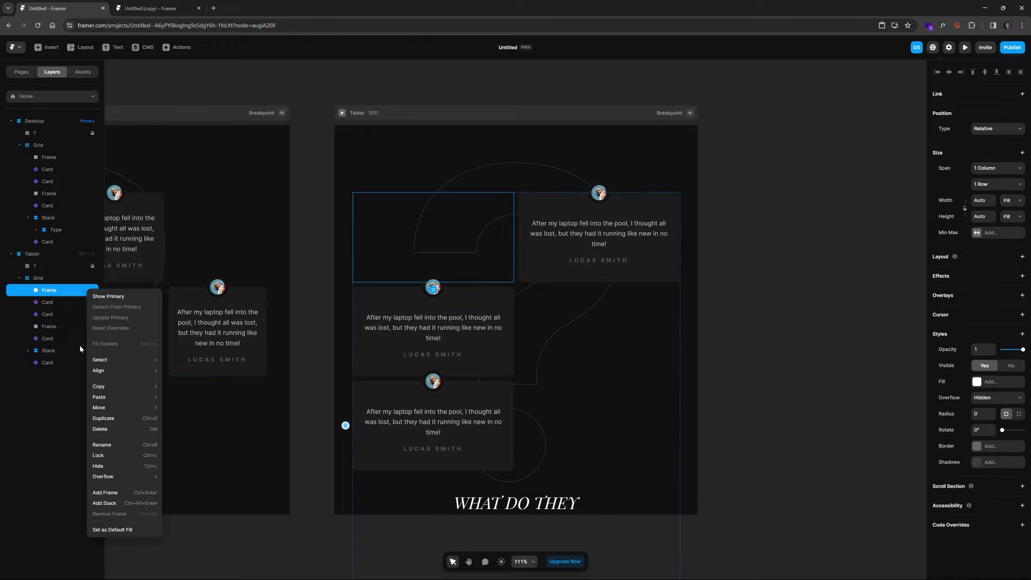
right_click(52, 290)
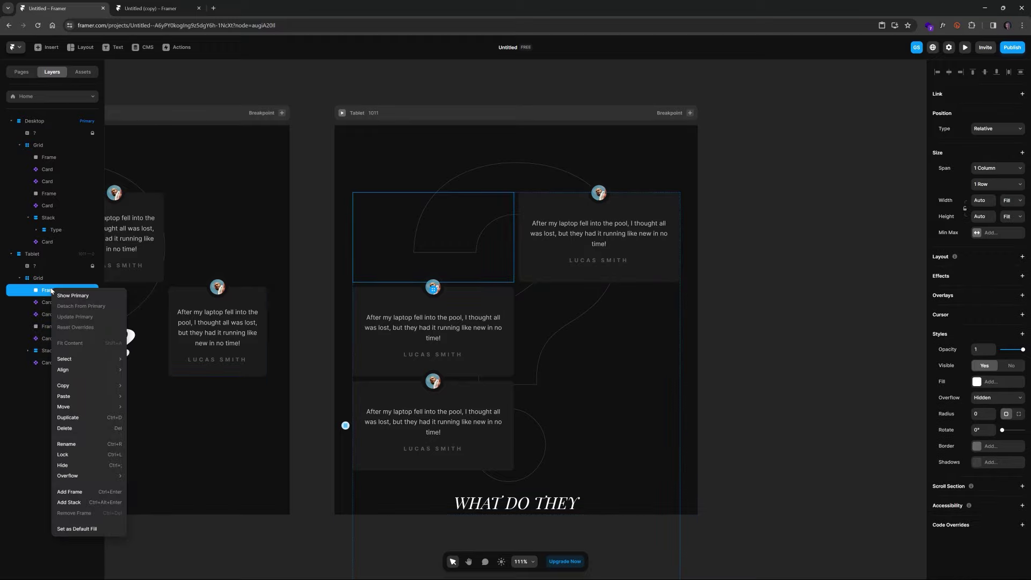
left_click(74, 465)
Hide the second empty frame of the card grid in the Tablet breakpoint
left_click(445, 326)
right_click(65, 327)
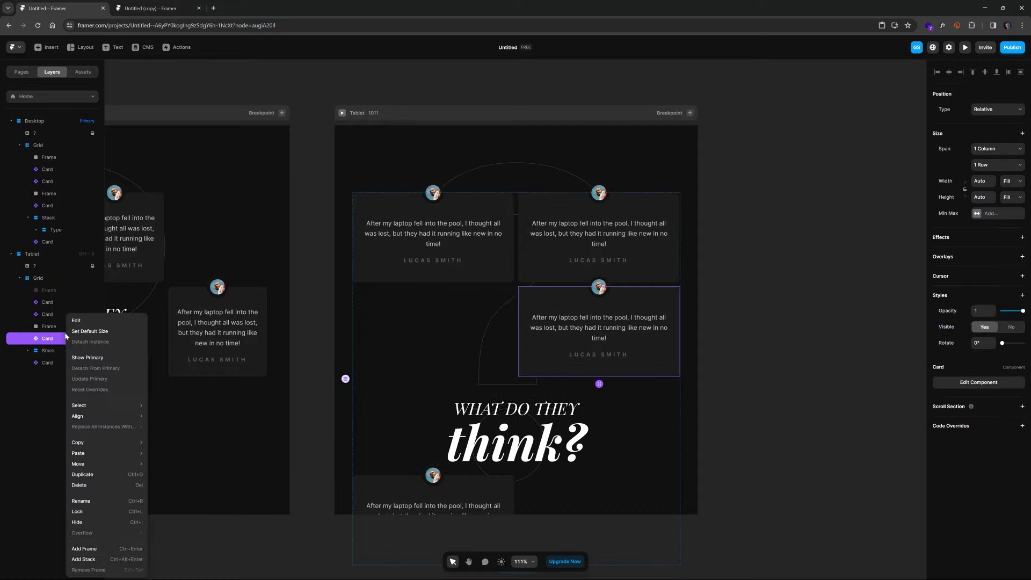
key("Escape")
right_click(69, 330)
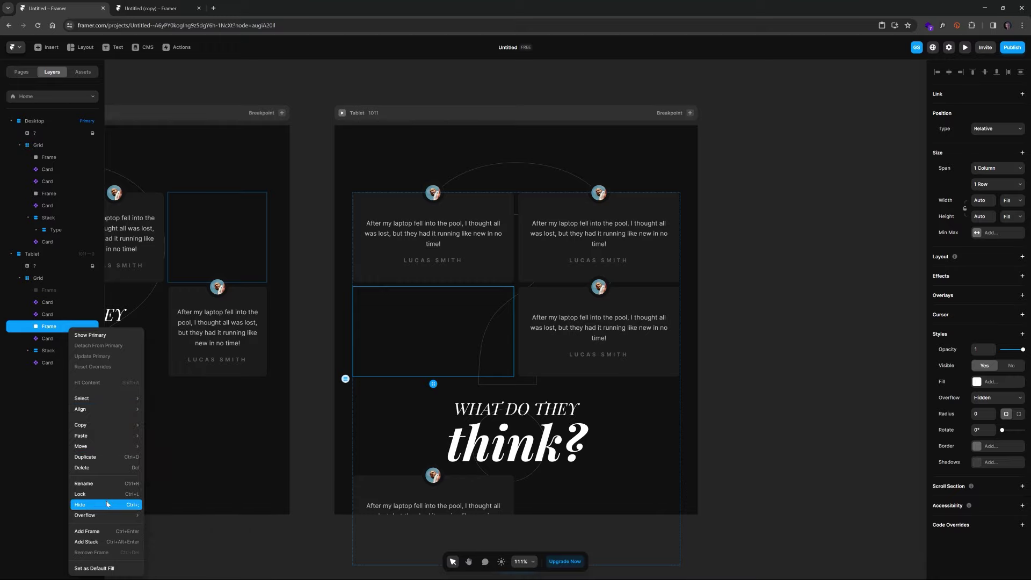
left_click(417, 394)
key("ctrl+shift+h")
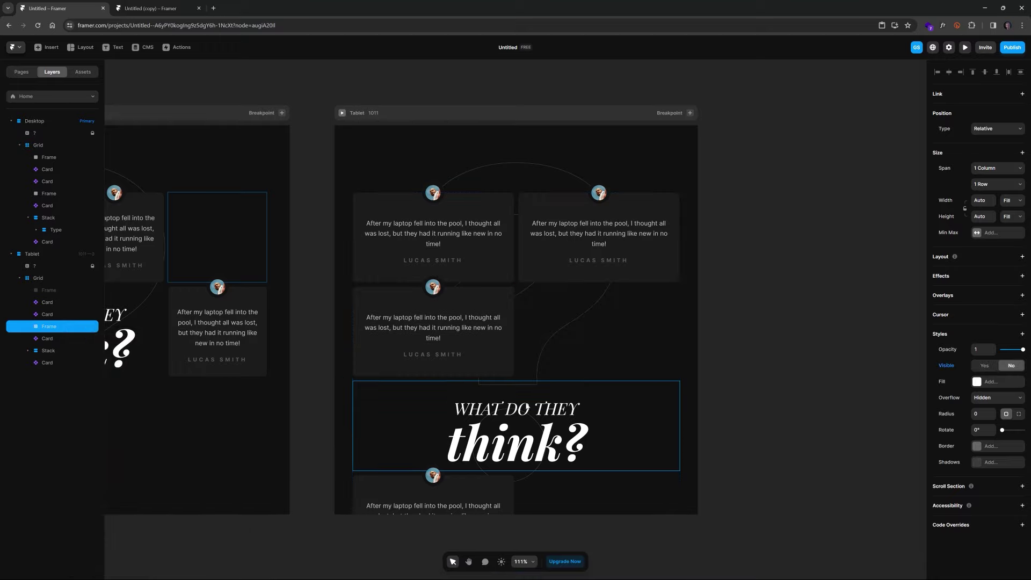
Move the heading stack in the Tablet grid directly after the second card, between the upper and lower card pairs
left_click(602, 428)
left_click(28, 351)
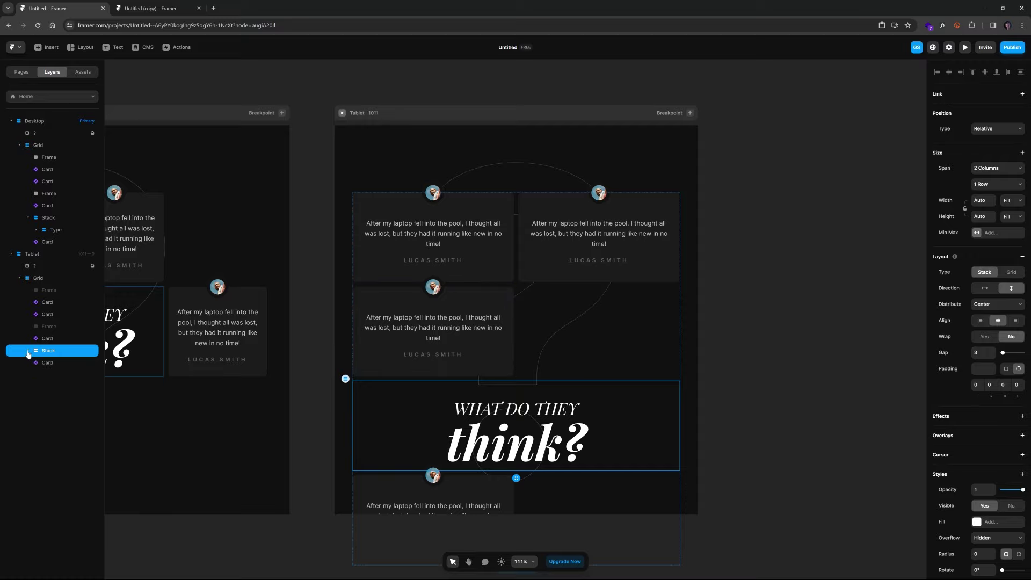
left_click_drag(50, 354, 49, 324)
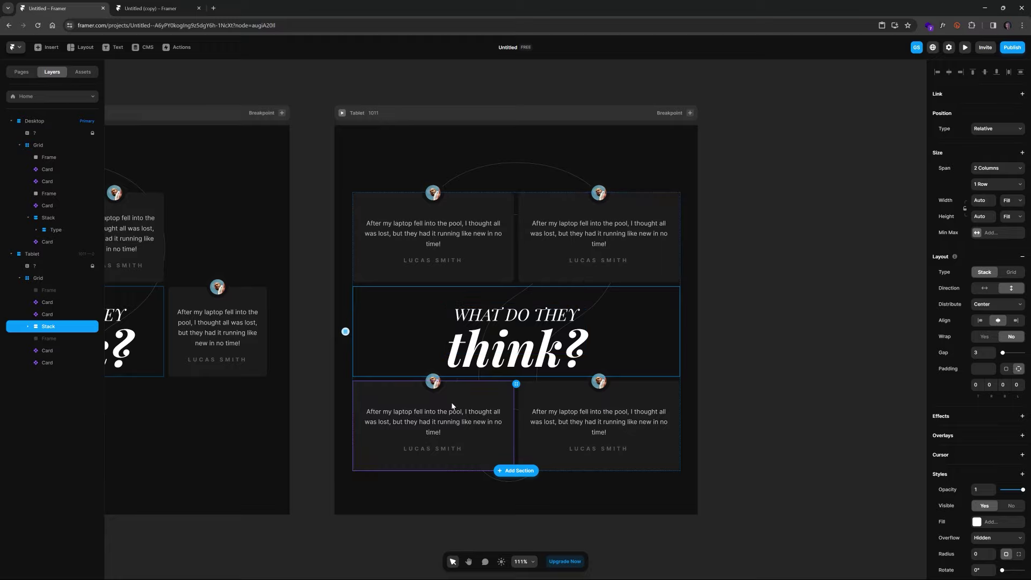
double_click(628, 334)
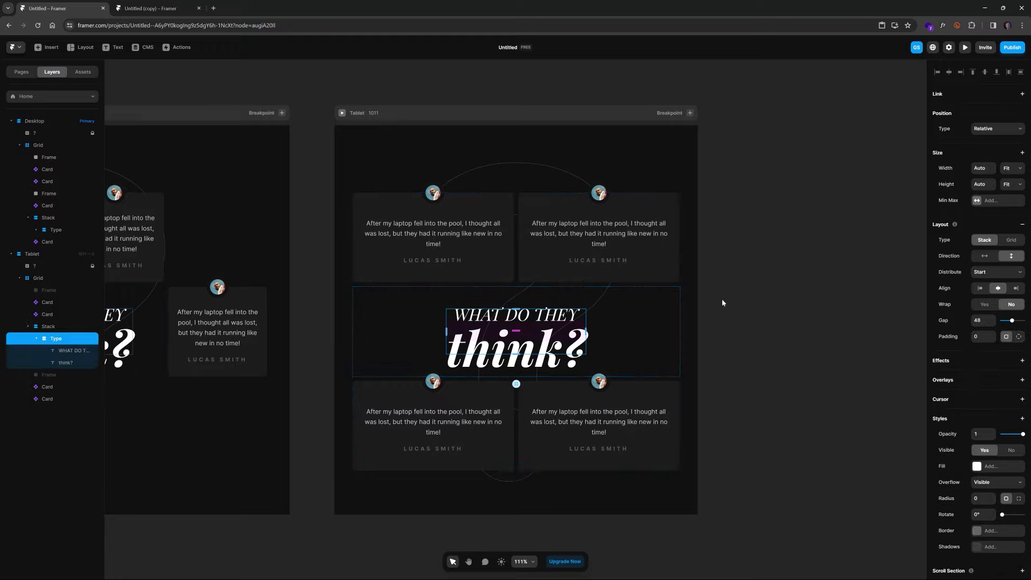
left_click(722, 299)
scroll(763, 317, "down", 2)
scroll(757, 312, "down", 1)
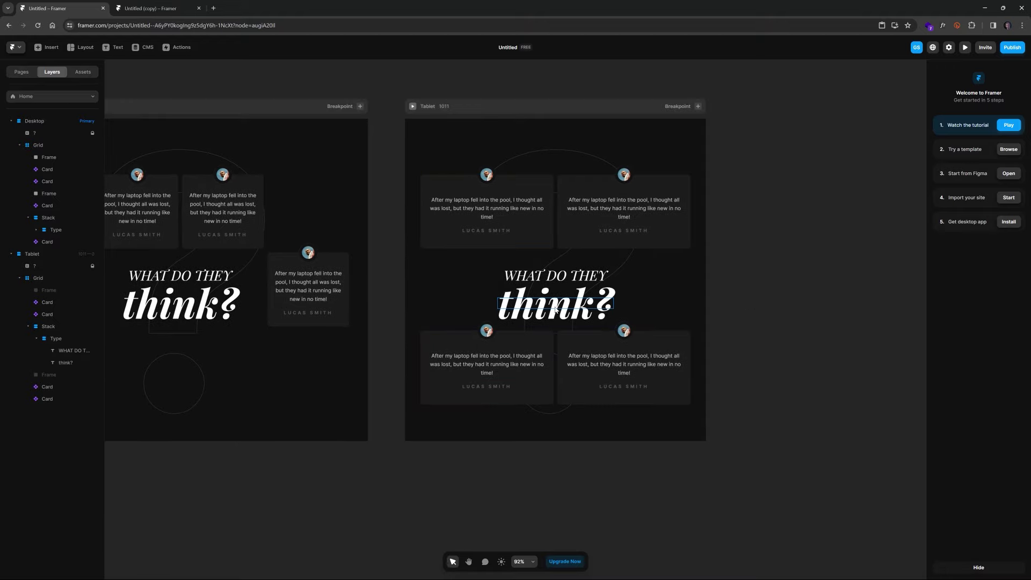
Narrow the Tablet breakpoint to a width of about 575
left_click(524, 110)
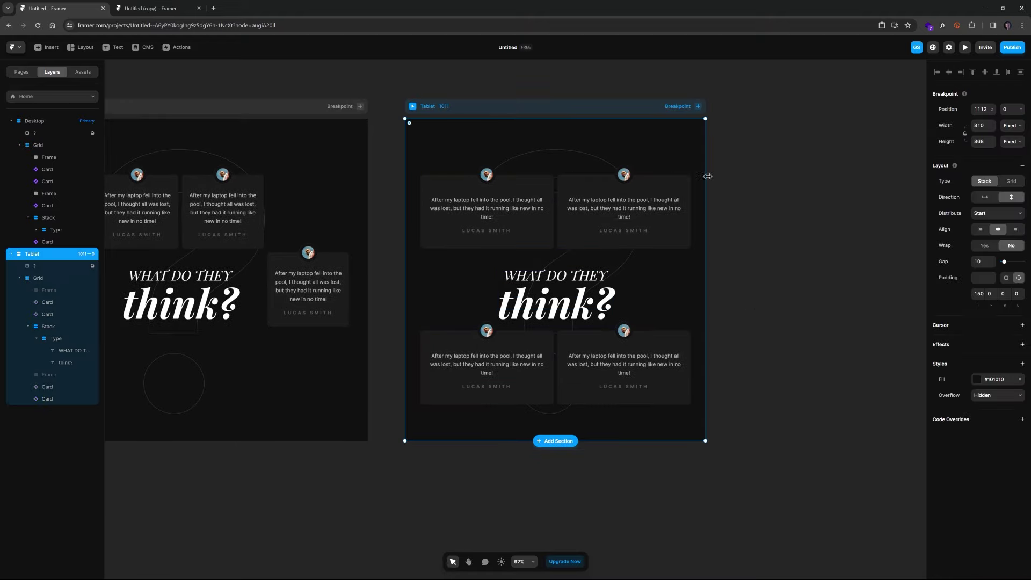
left_click_drag(708, 176, 620, 183)
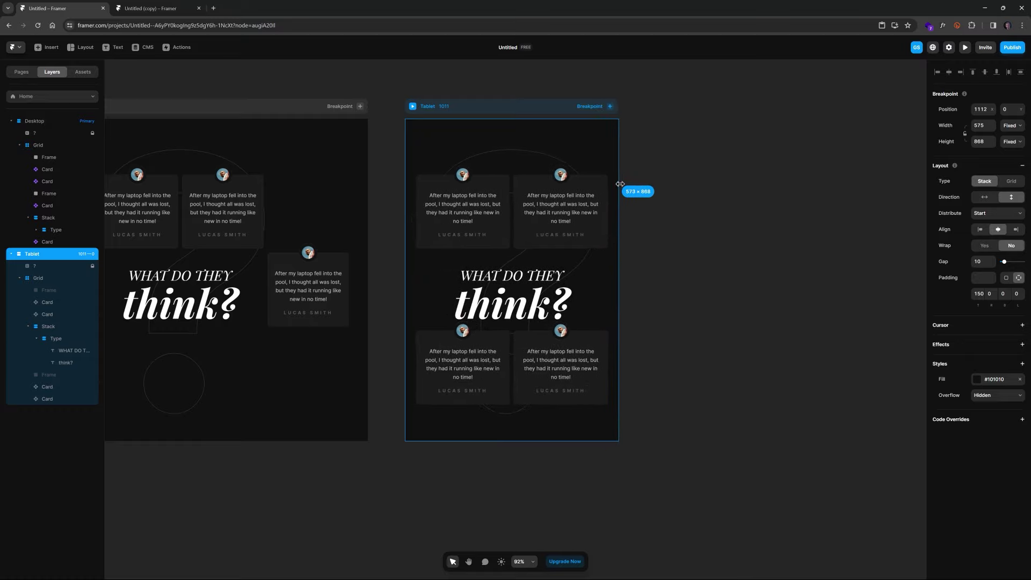
left_click(516, 263)
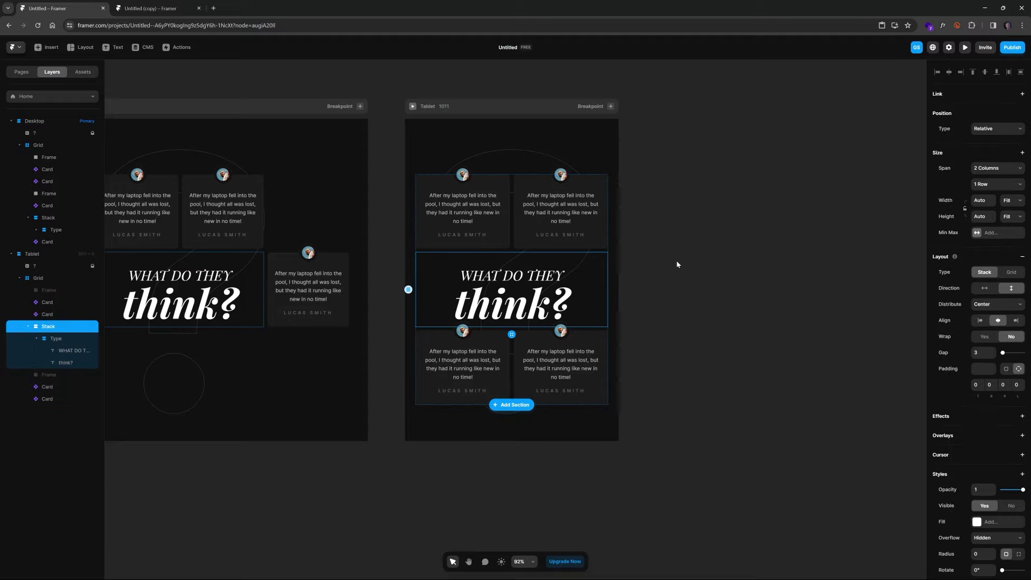
scroll(661, 283, "down", 3)
scroll(785, 288, "left", 5)
left_click(683, 282)
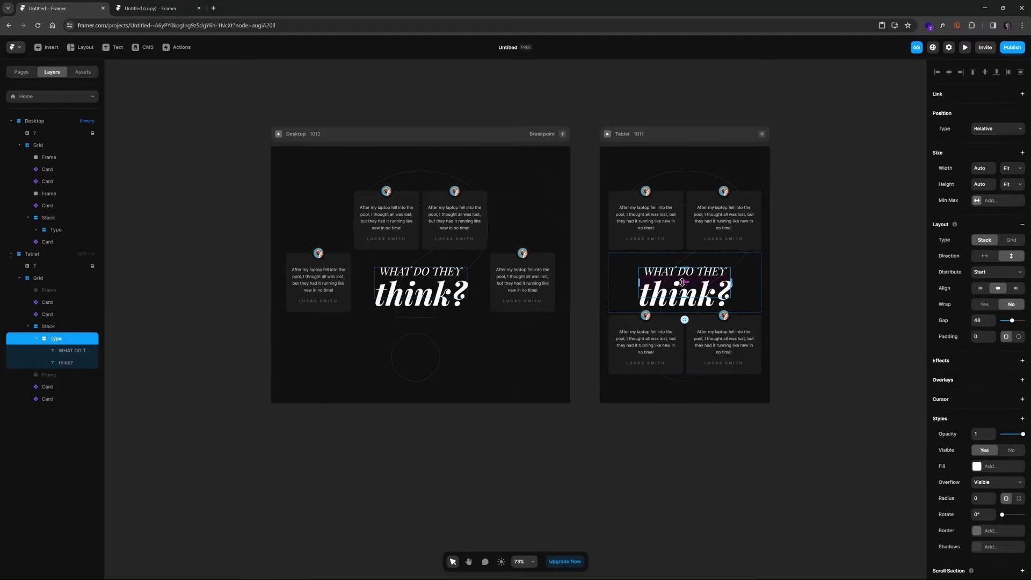
left_click(793, 234)
scroll(793, 234, "right", 5)
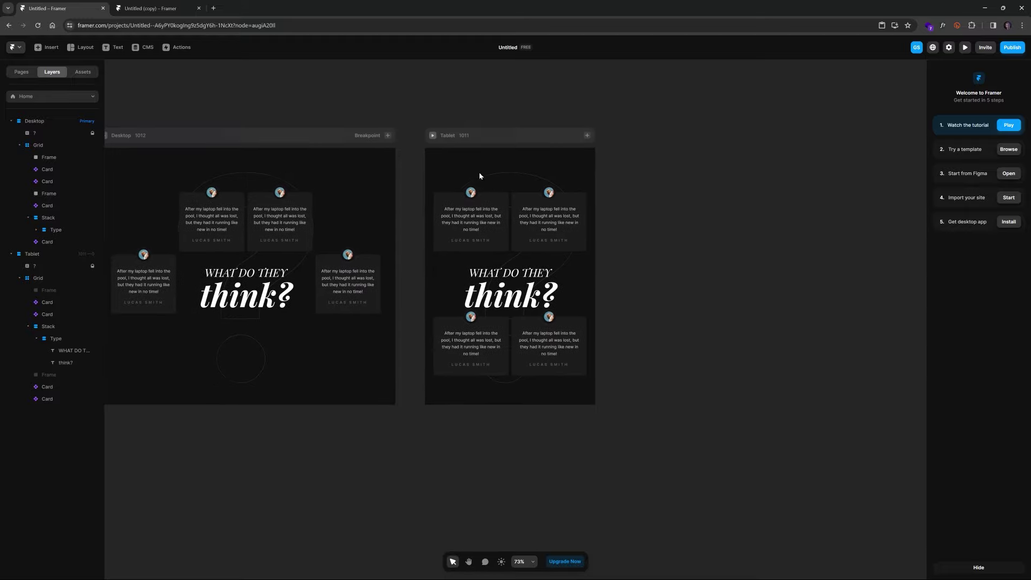
Preview the page from the Desktop breakpoint, narrow the preview to a width of about 822, and return to the canvas
scroll(322, 135, "left", 2)
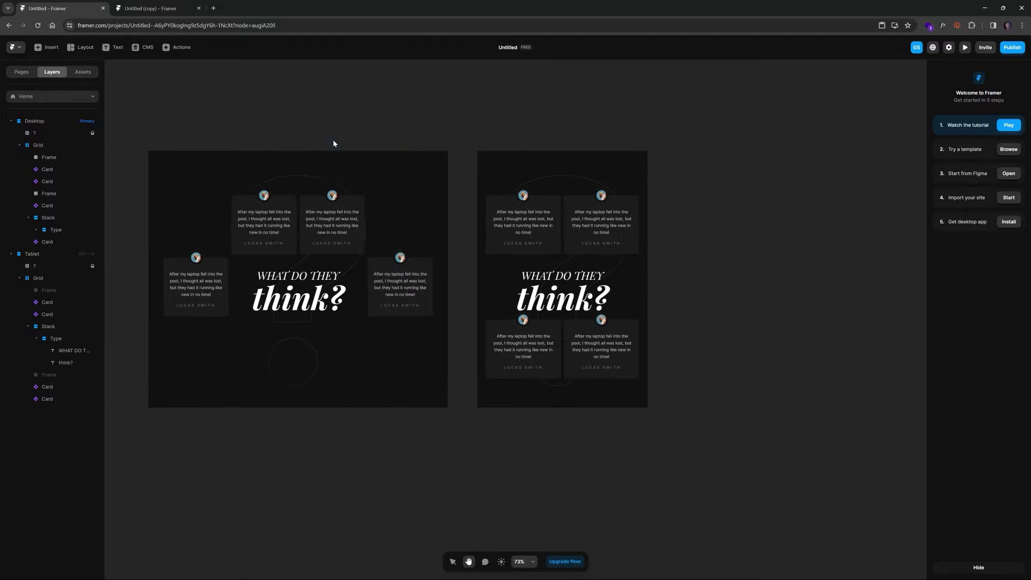
left_click(333, 140)
left_click(966, 48)
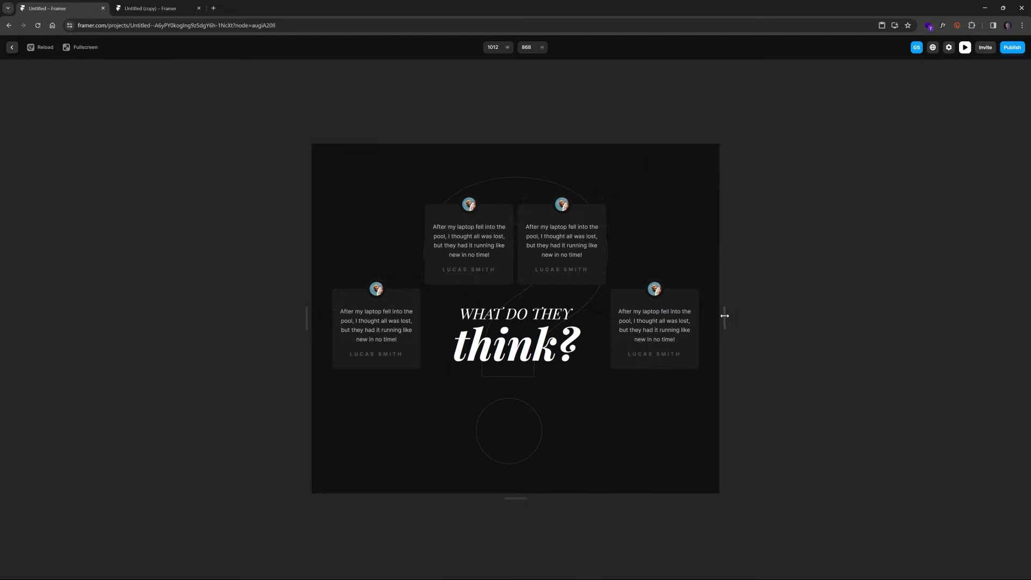
left_click_drag(725, 316, 685, 335)
left_click_drag(460, 351, 612, 329)
left_click(613, 330)
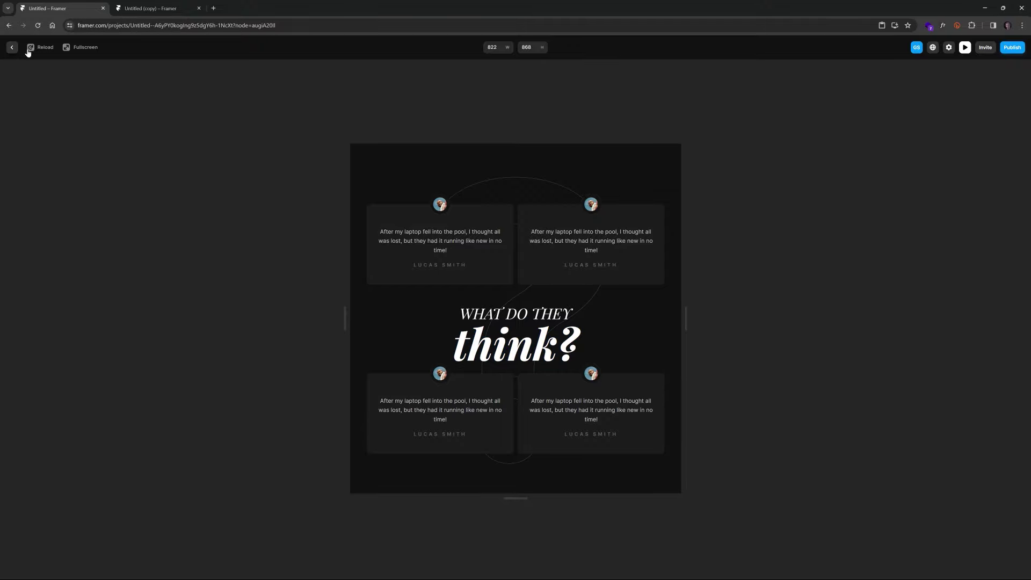
left_click(12, 47)
Narrow the Tablet breakpoint to a width of about 500 and add a Phone breakpoint of width 390
left_click(543, 98)
left_click(590, 149)
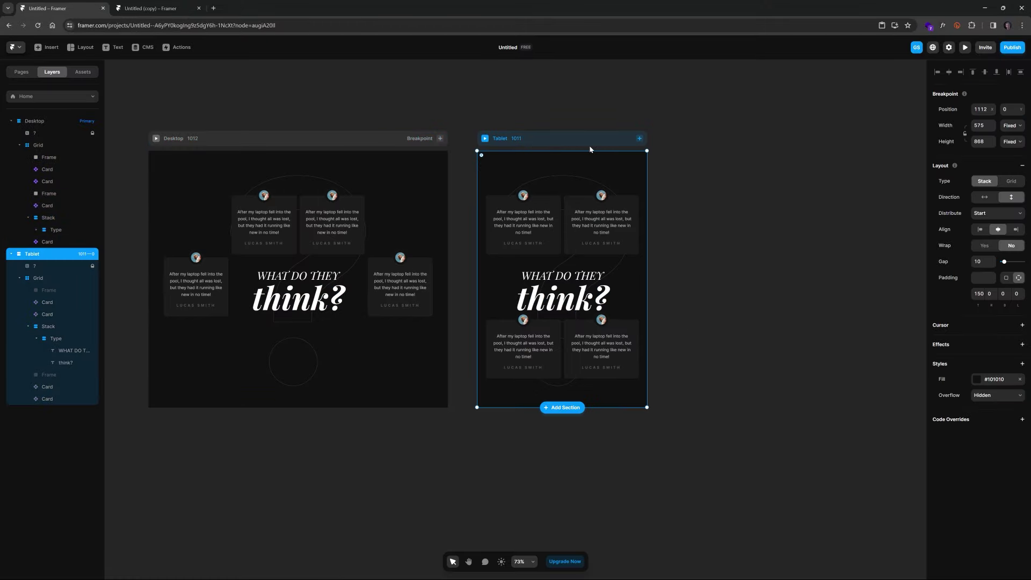
scroll(651, 223, "up", 5)
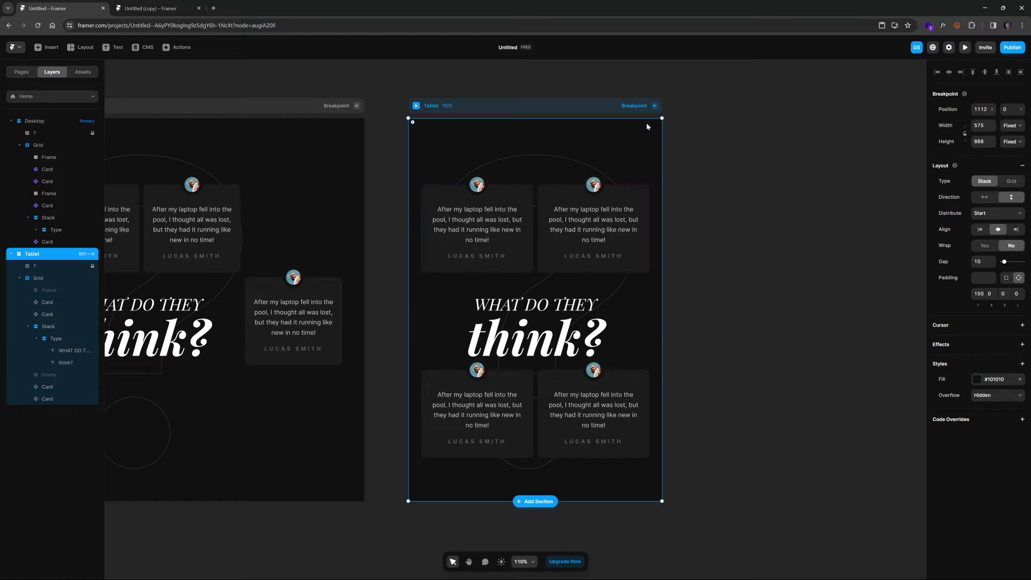
left_click_drag(663, 137, 631, 149)
left_click(602, 105)
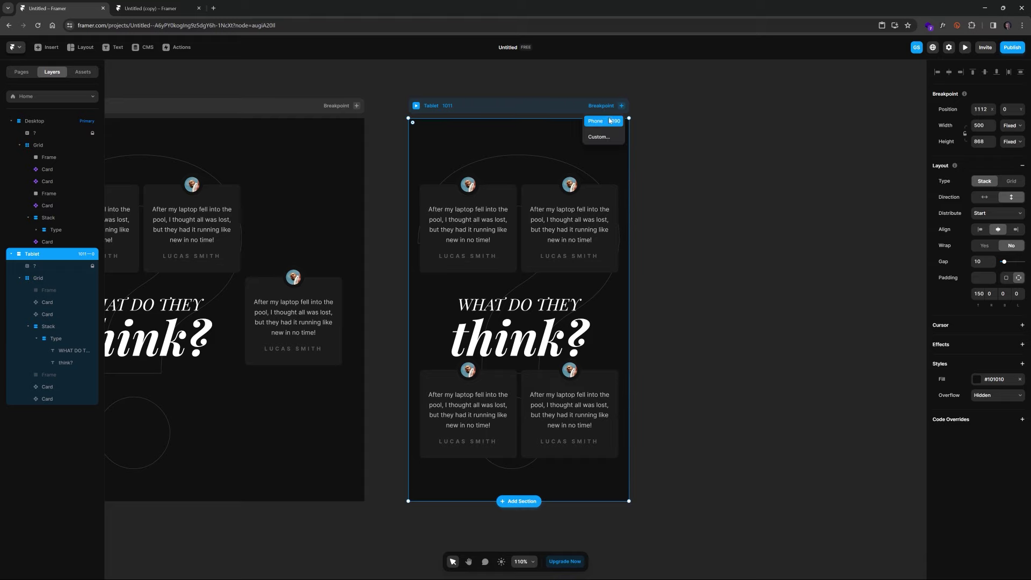
left_click(603, 122)
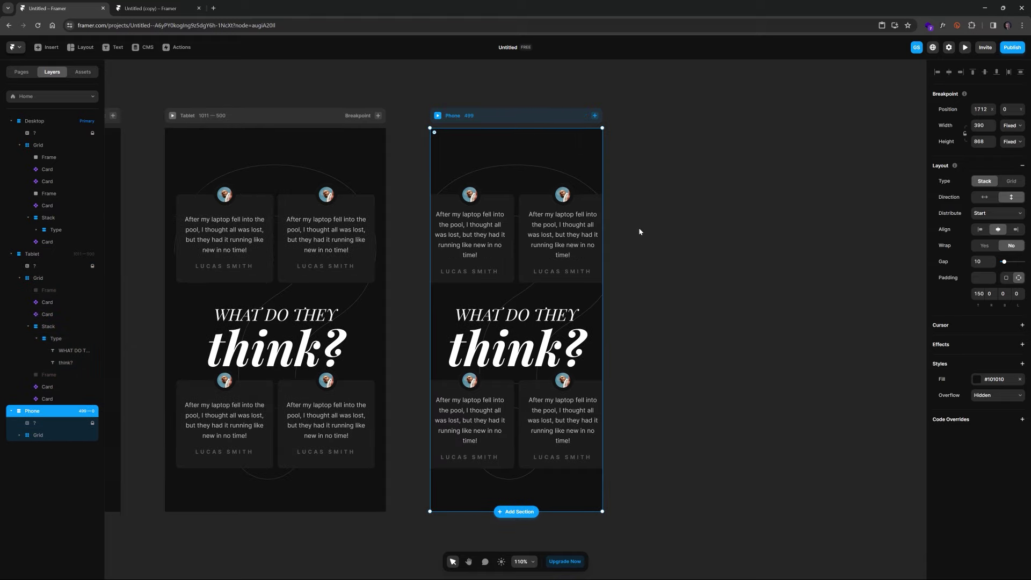
Set the card grid in the Phone breakpoint to 1 column
left_click(517, 209)
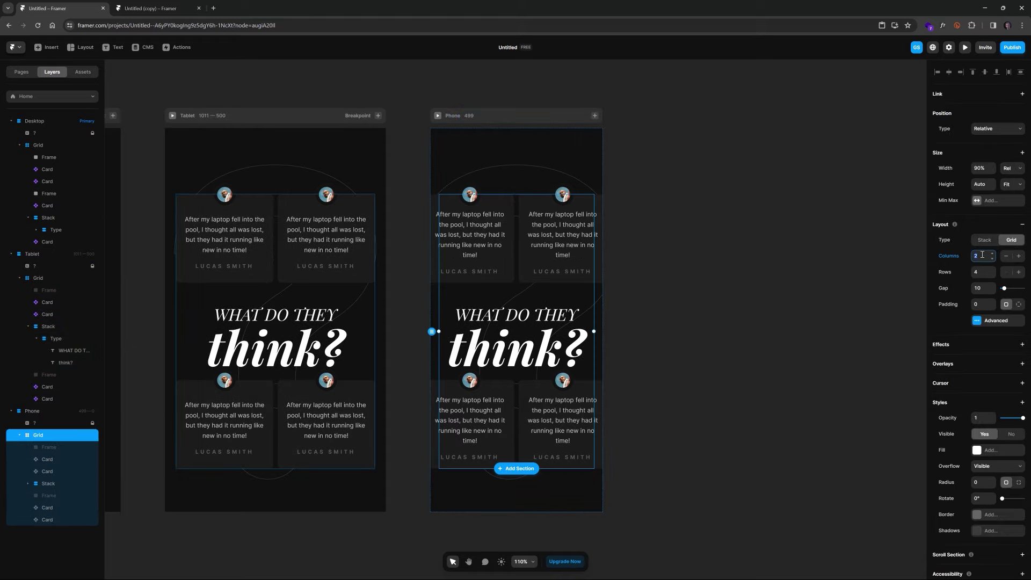
key("Return")
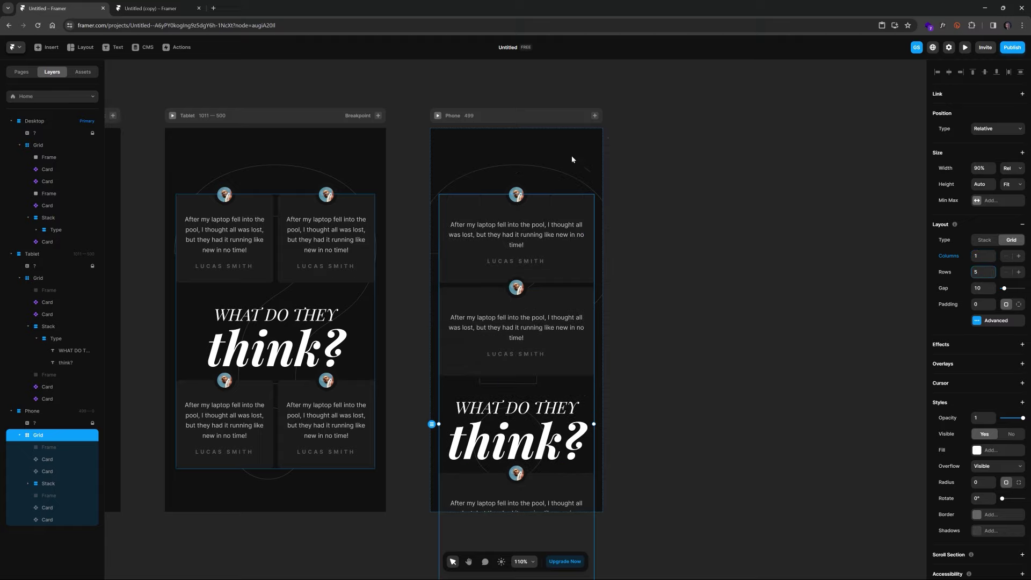
Set the Phone breakpoint's height to Fit and its bottom padding to 150
left_click(545, 115)
scroll(694, 312, "down", 5)
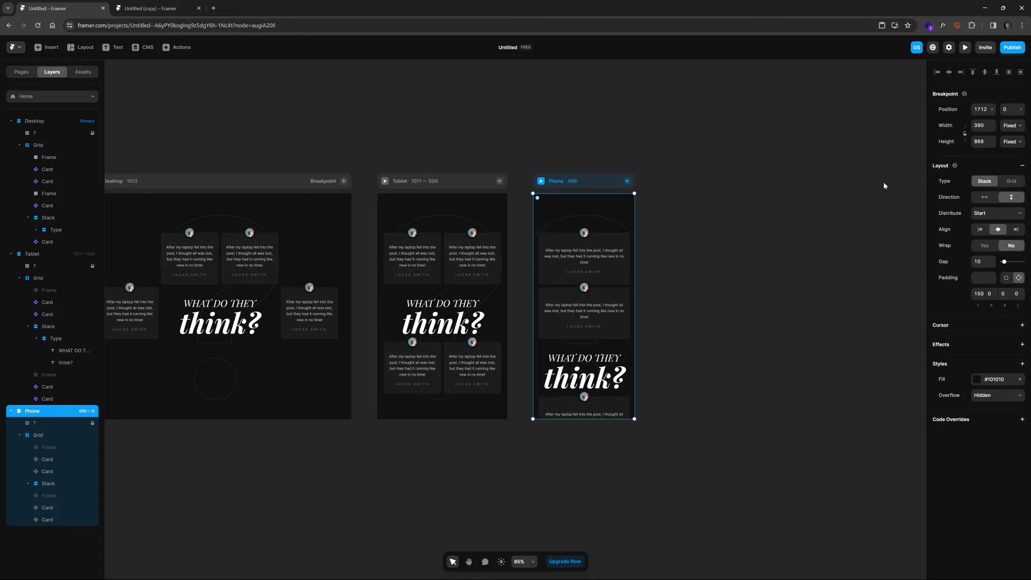
left_click(1008, 142)
left_click(1011, 171)
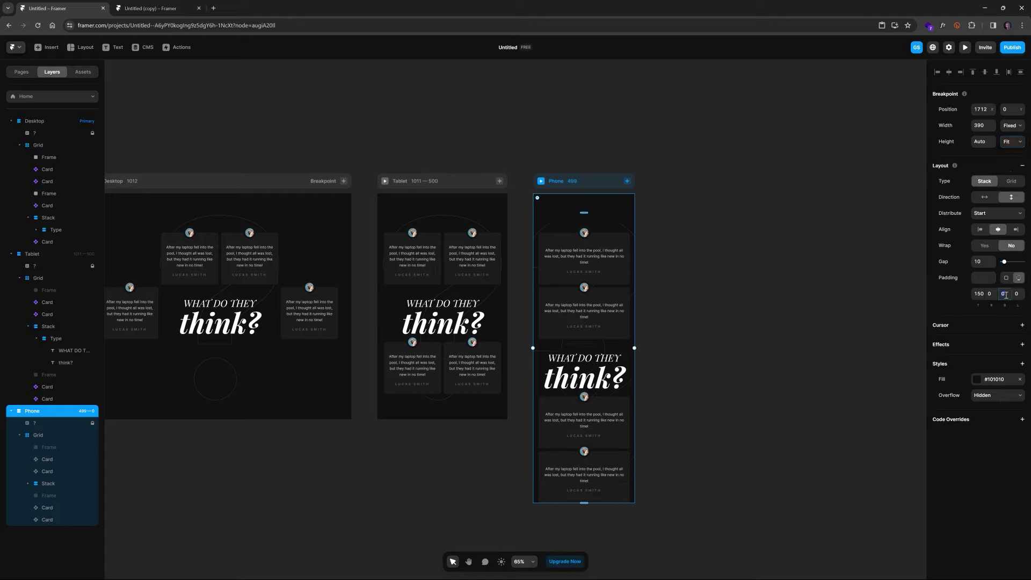
type("150")
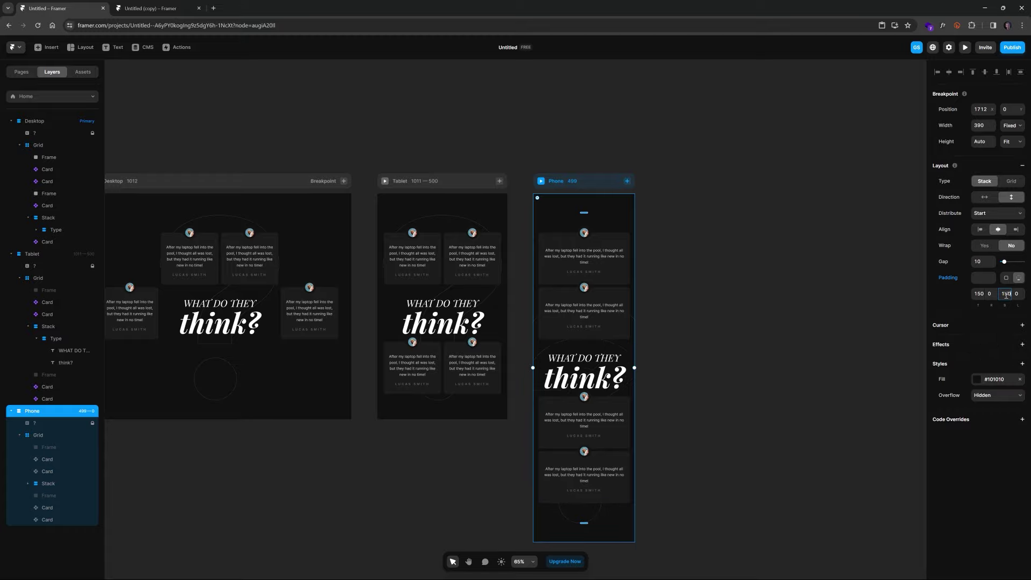
left_click(709, 256)
scroll(662, 241, "up", 3)
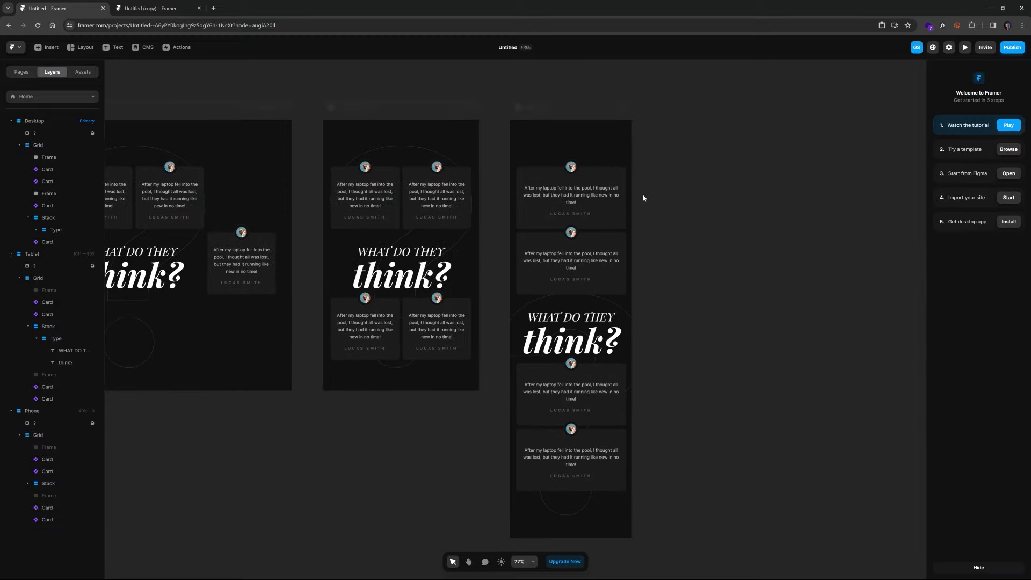
Preview the Desktop breakpoint, widen the preview to about 1112 to check the layout, and return to the canvas
scroll(660, 212, "left", 3)
key("v")
scroll(586, 237, "down", 2)
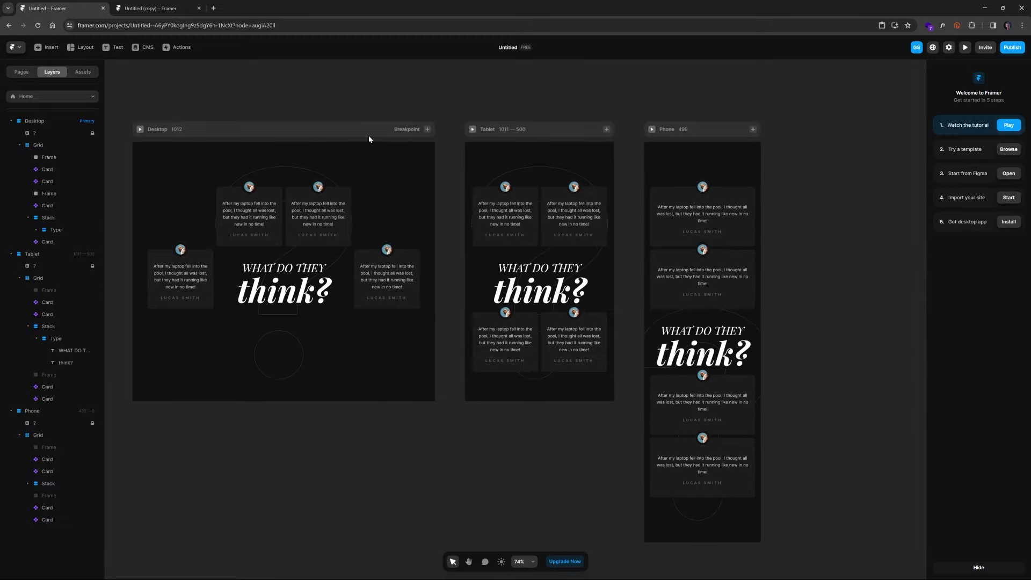
left_click(368, 131)
left_click(965, 49)
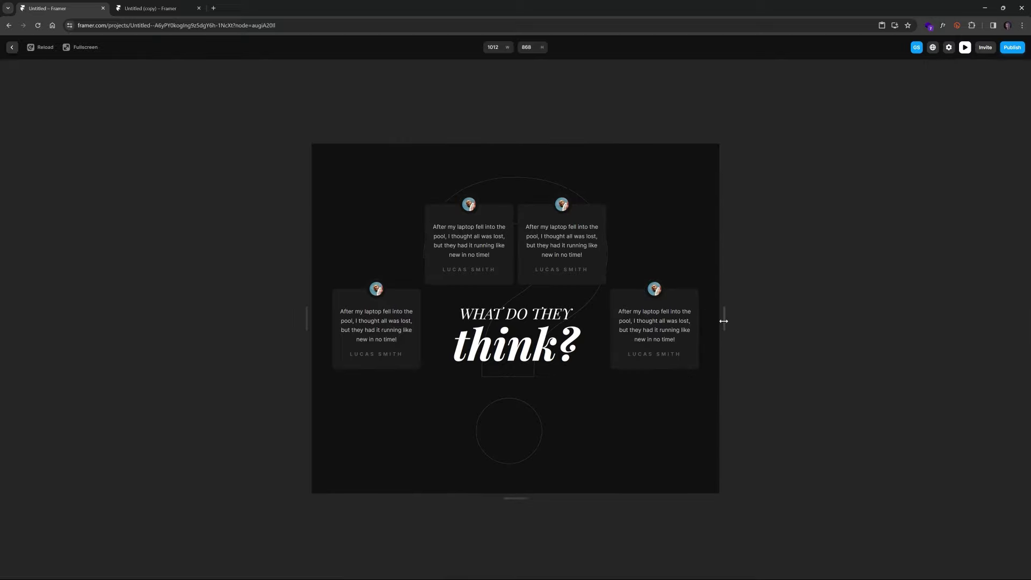
left_click_drag(724, 321, 745, 318)
scroll(550, 323, "down", 3)
scroll(549, 328, "up", 3)
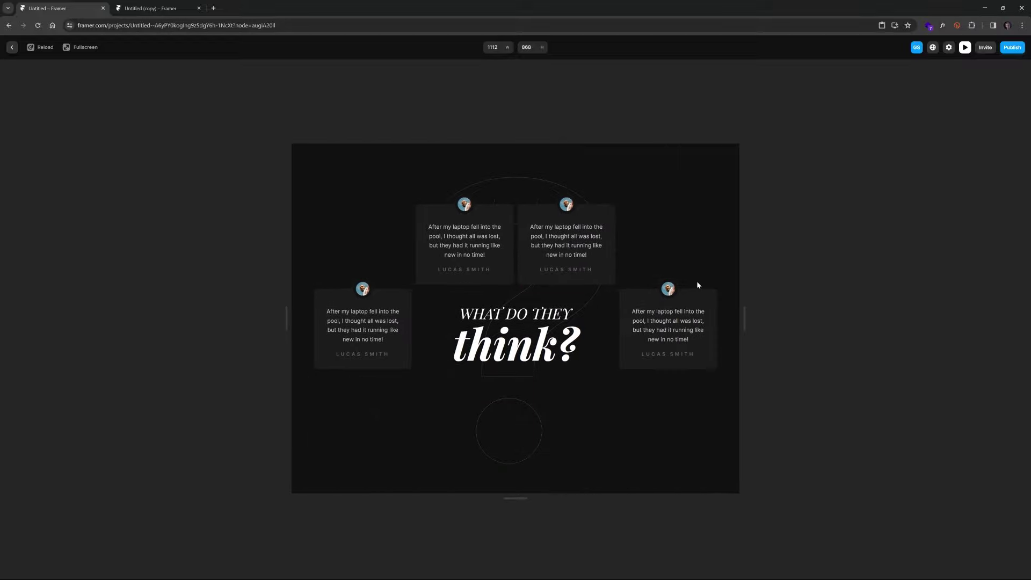
left_click(13, 48)
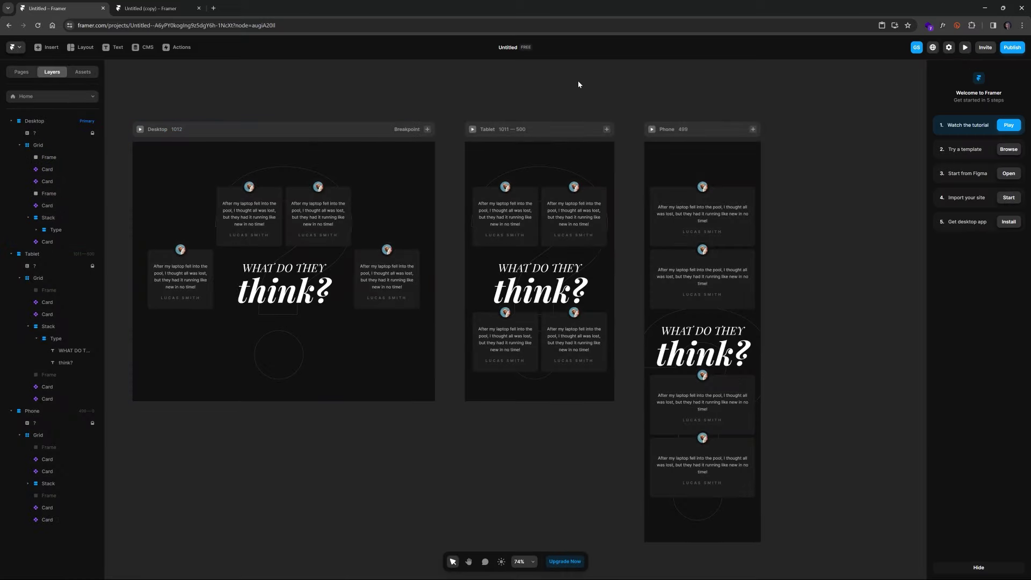
scroll(484, 98, "left", 2)
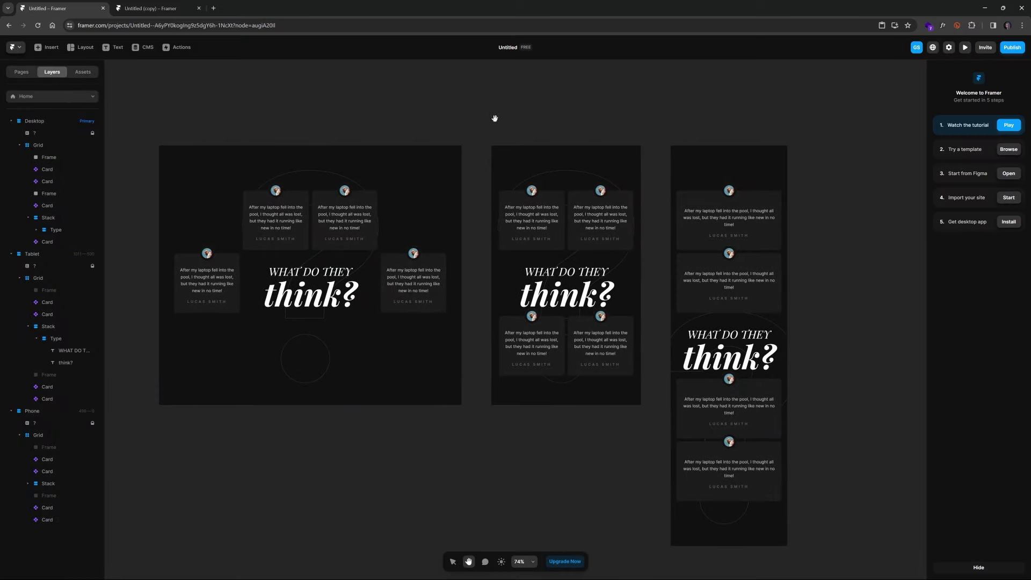
scroll(237, 266, "up", 5)
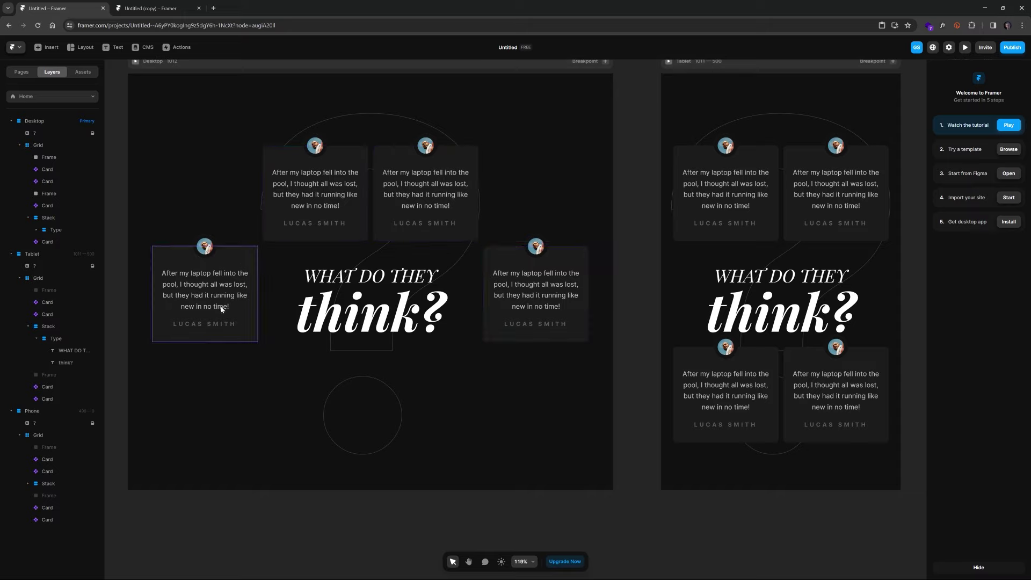
scroll(488, 326, "down", 5)
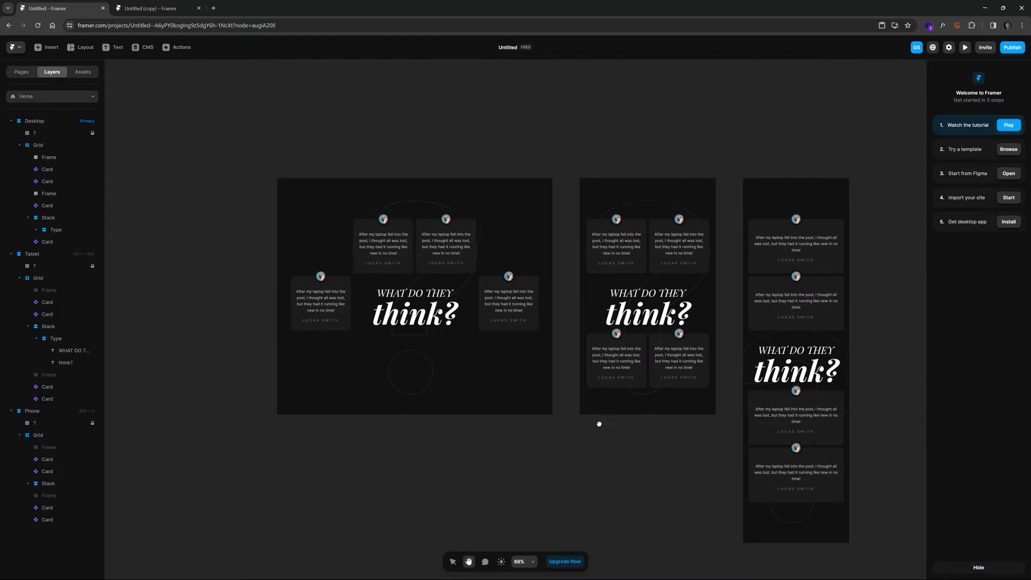
scroll(547, 352, "down", 1)
scroll(520, 353, "up", 2)
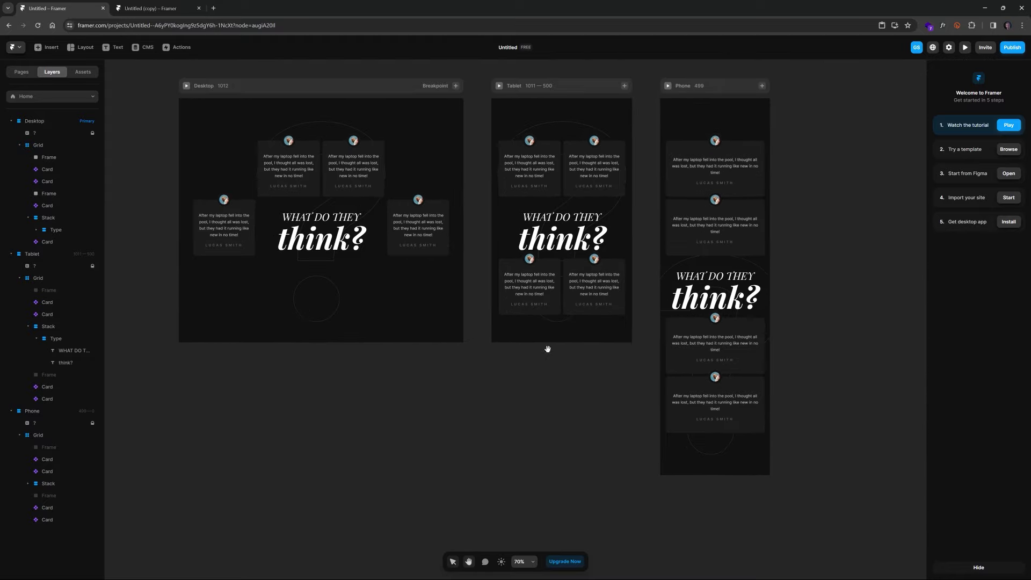